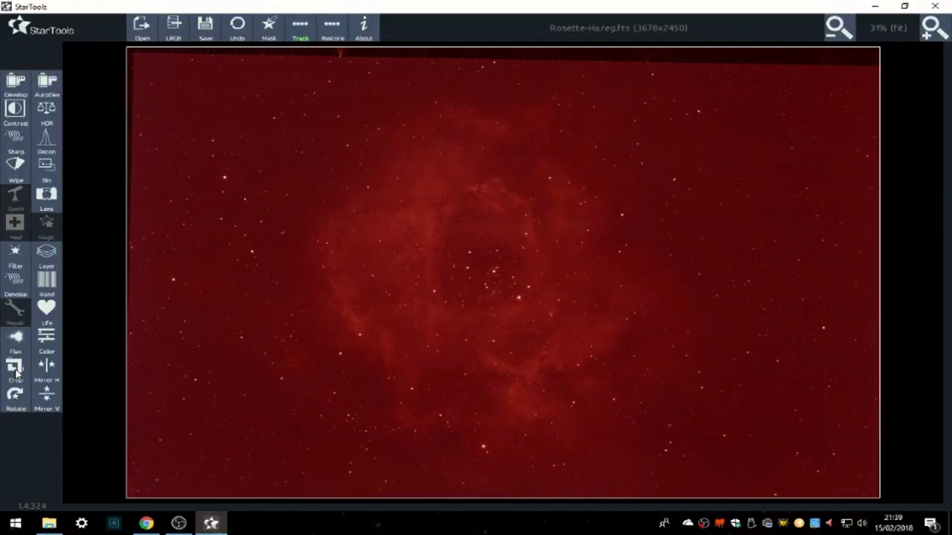
# - Crop the dark stacking edges off the nebula image to a 3293 x 2301 pixel area and keep the crop
pyautogui.click(16, 370)
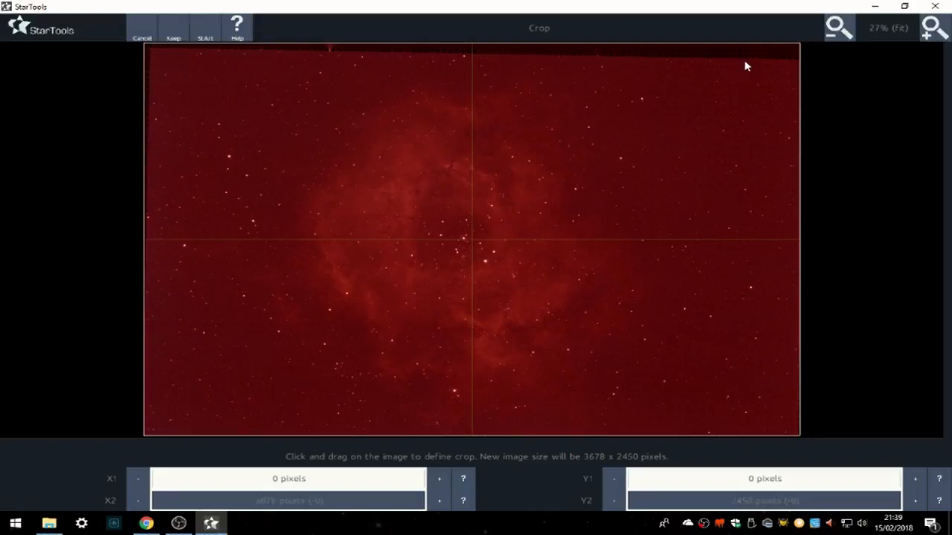
pyautogui.moveTo(746, 64); pyautogui.dragTo(157, 434)
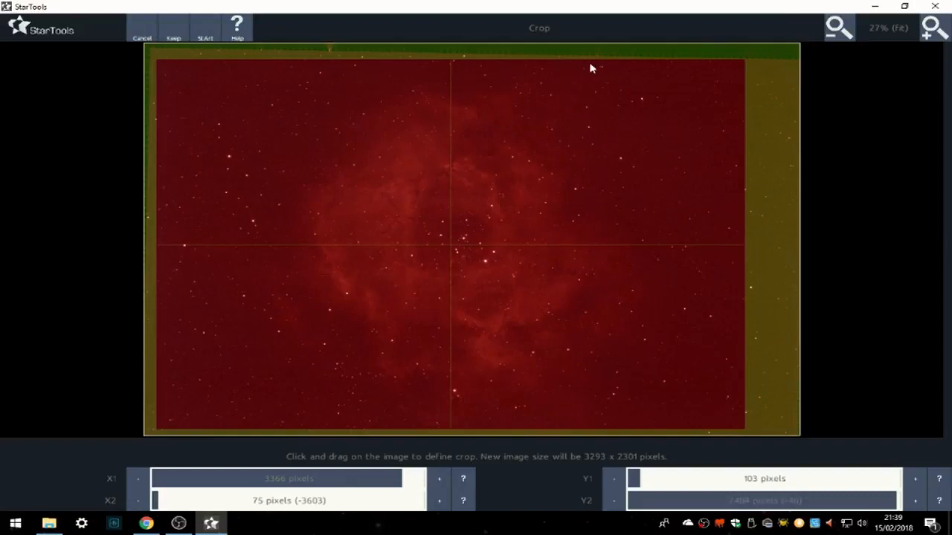
pyautogui.click(172, 33)
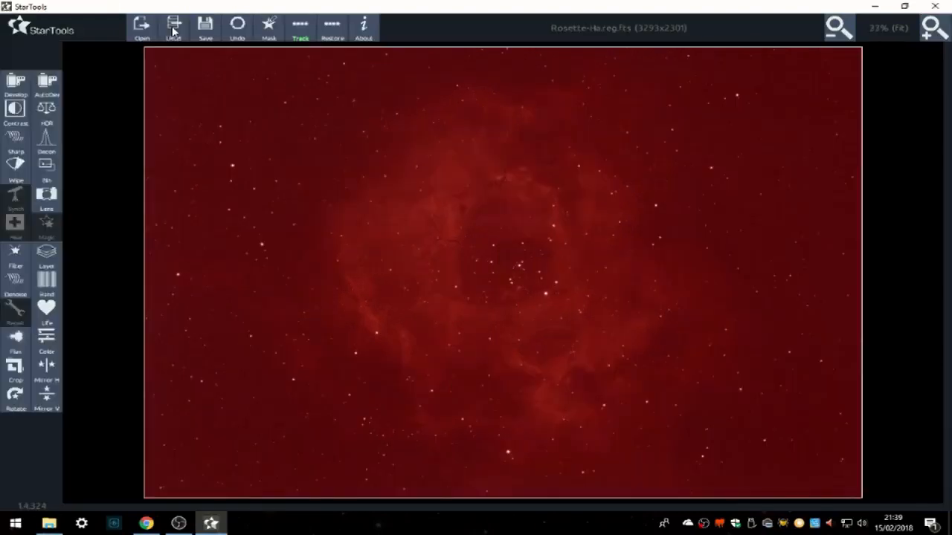
# - Remove gradients with Wipe, using Temporary AutoDev set to Yes, and keep the result
pyautogui.click(15, 168)
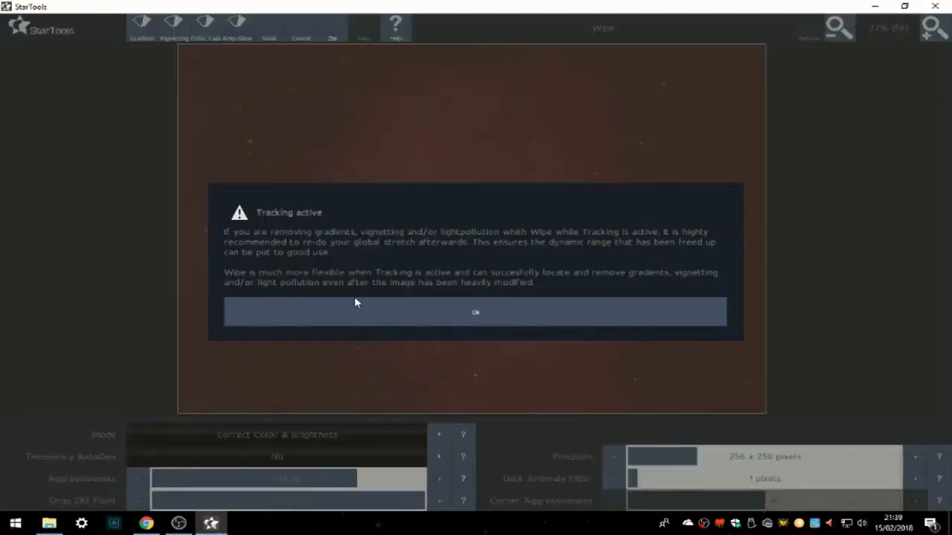
pyautogui.click(366, 325)
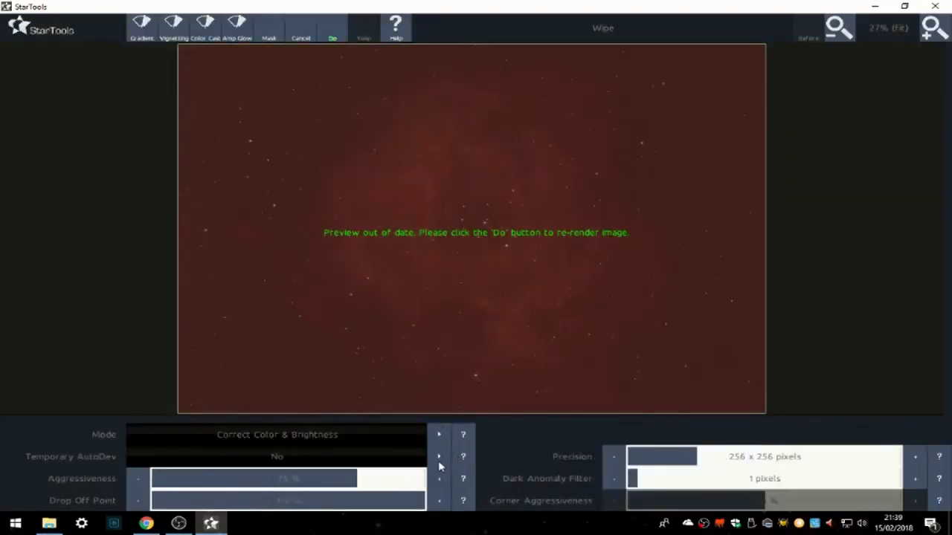
pyautogui.click(438, 459)
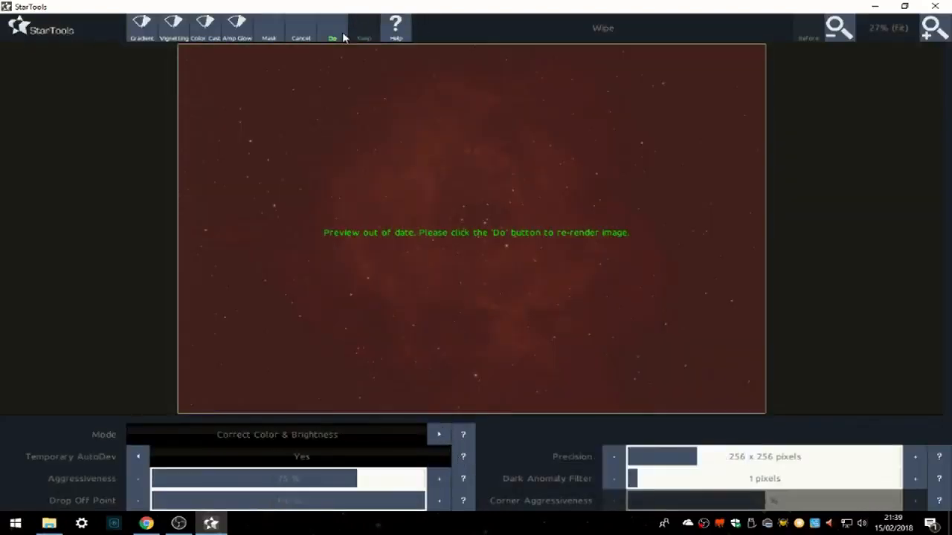
pyautogui.click(340, 37)
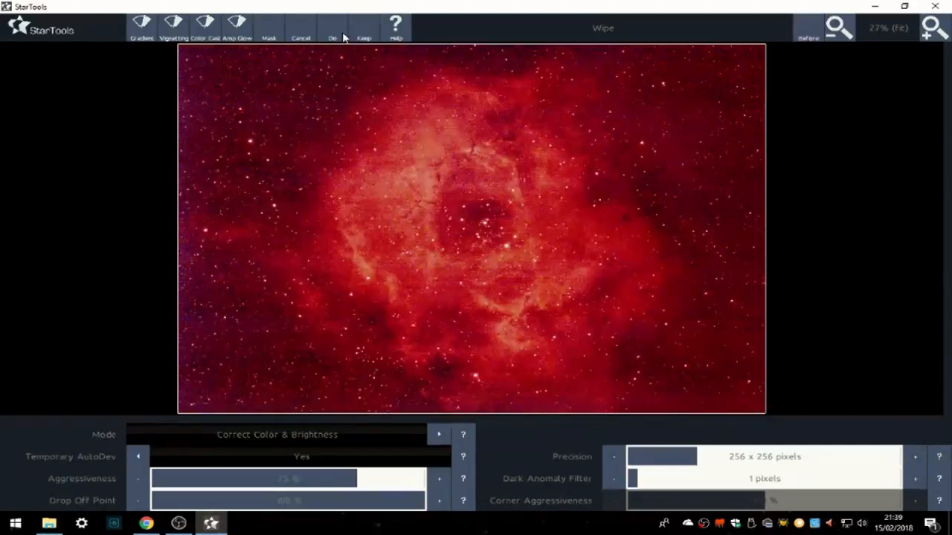
pyautogui.click(368, 32)
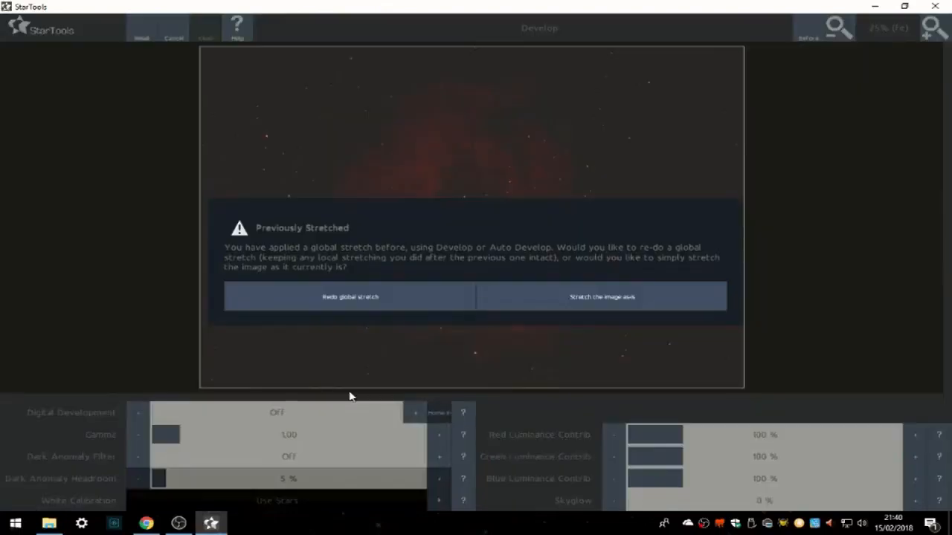
# - Redo the global stretch in the Develop module with the gamma set to 0.90
pyautogui.click(348, 304)
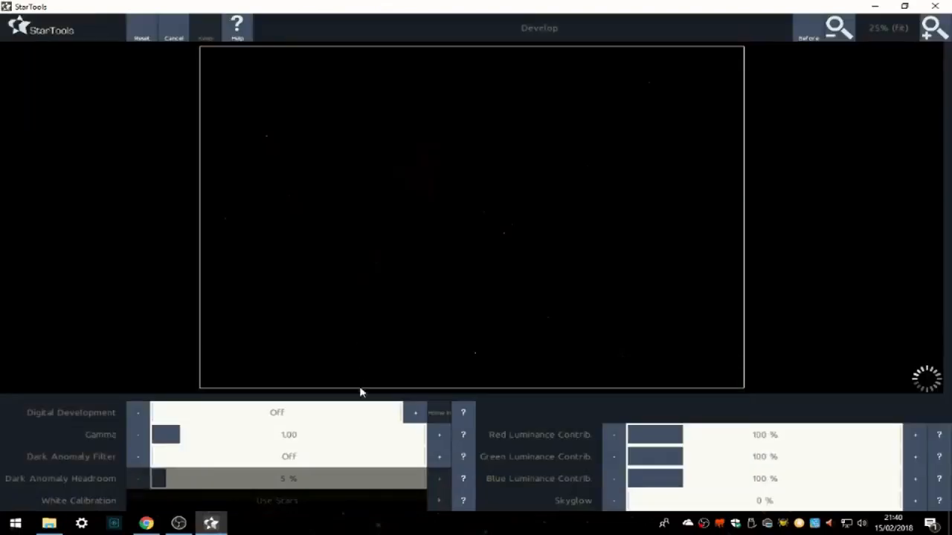
pyautogui.click(136, 436)
pyautogui.click(136, 435)
pyautogui.click(135, 437)
pyautogui.click(134, 436)
pyautogui.click(133, 436)
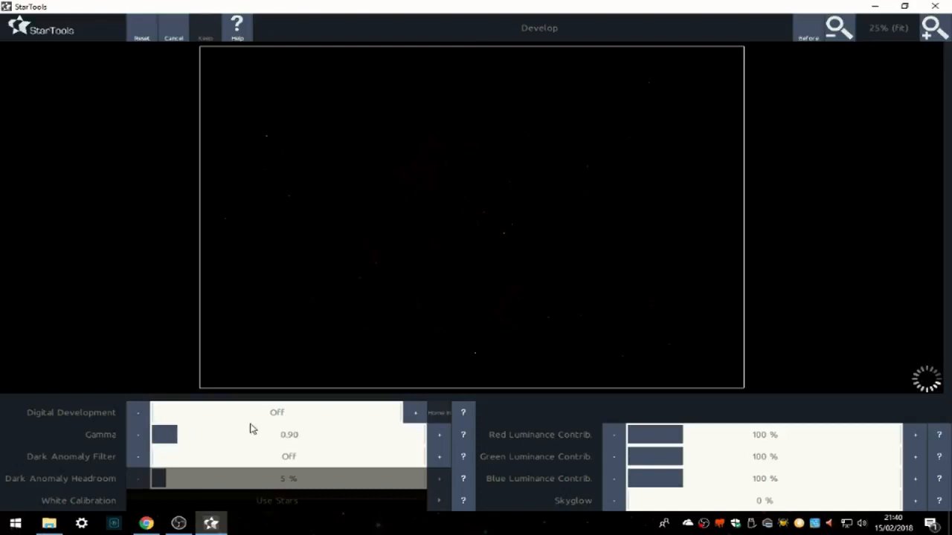
# - Set the Dark Anomaly Filter to 15.0 pixels
pyautogui.click(345, 458)
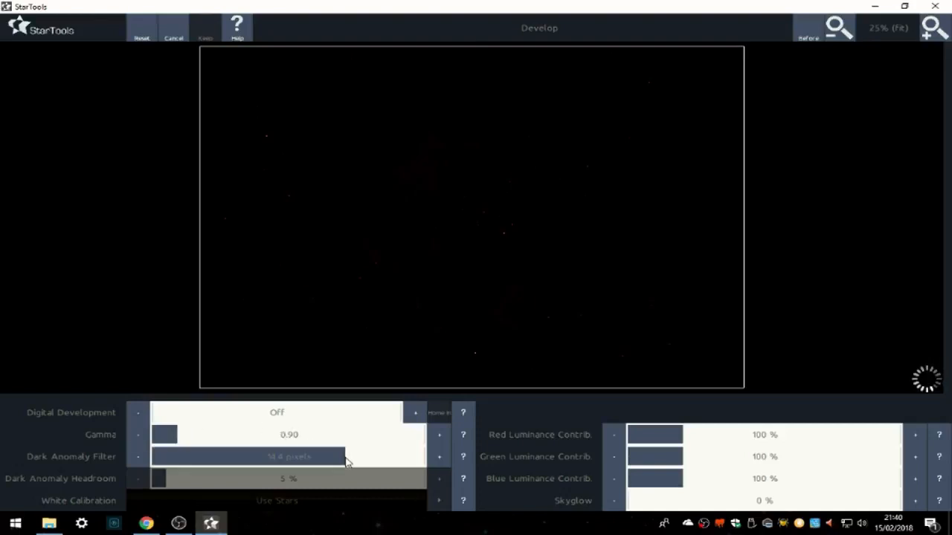
pyautogui.click(430, 461)
pyautogui.click(430, 461)
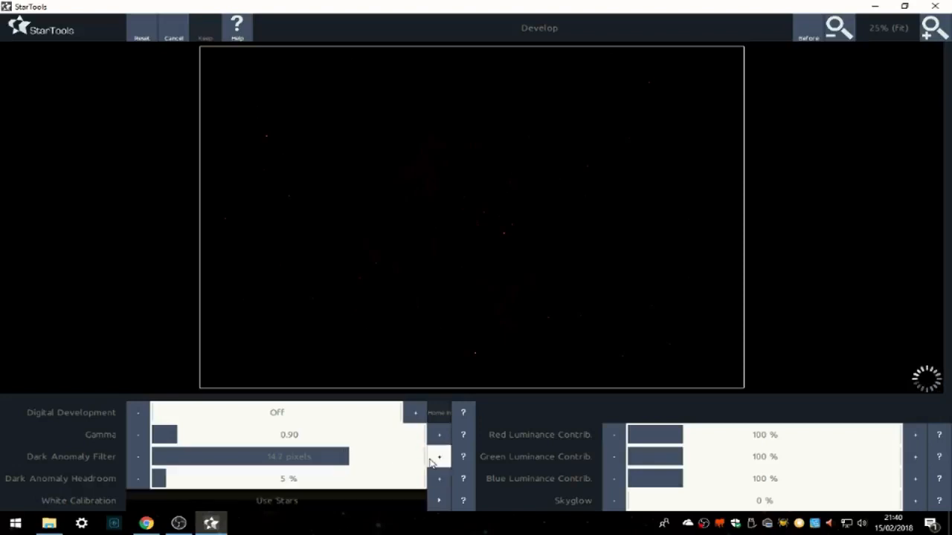
pyautogui.click(430, 462)
pyautogui.click(430, 461)
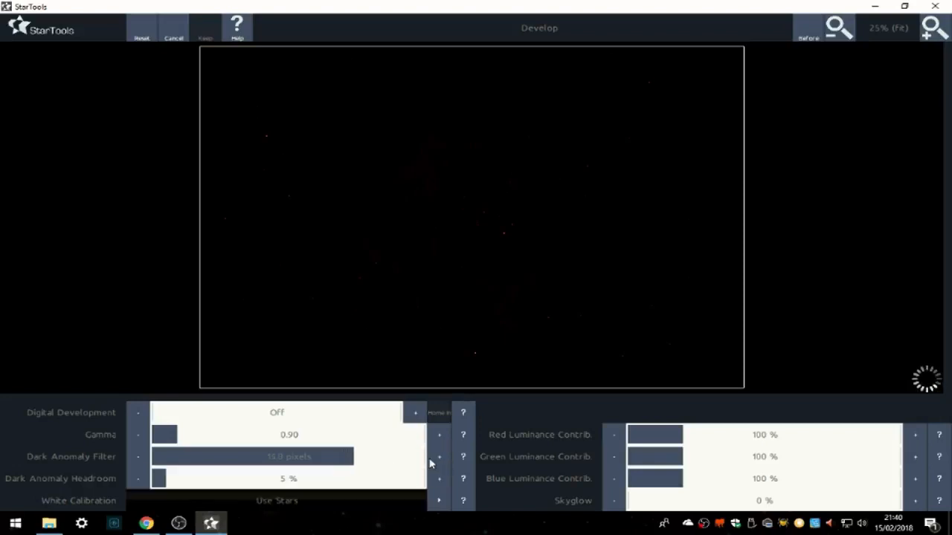
# - Set Digital Development to 93.00 %, raise the gamma by one increment and keep the stretch
pyautogui.click(355, 415)
pyautogui.moveTo(358, 416); pyautogui.dragTo(387, 428)
pyautogui.click(409, 416)
pyautogui.click(412, 416)
pyautogui.click(411, 415)
pyautogui.click(413, 417)
pyautogui.click(412, 416)
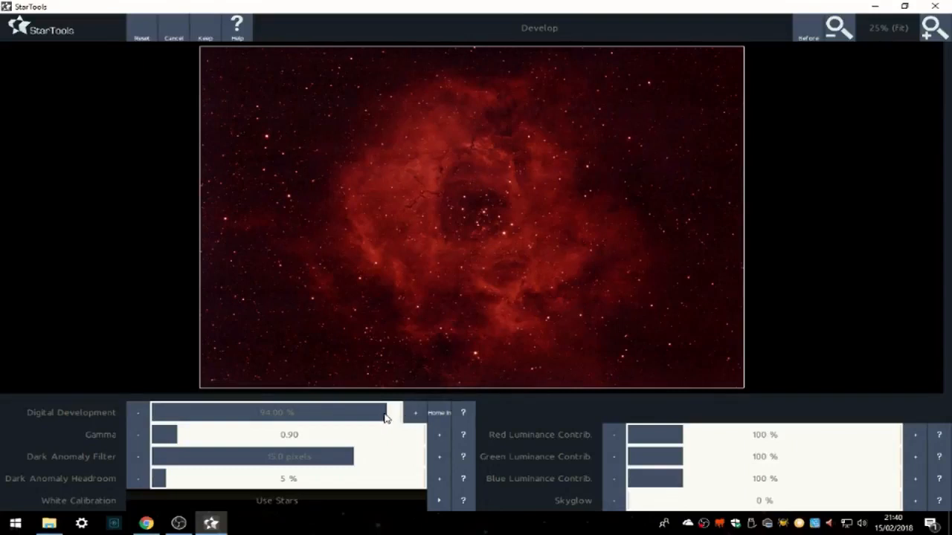
pyautogui.moveTo(386, 418); pyautogui.dragTo(382, 418)
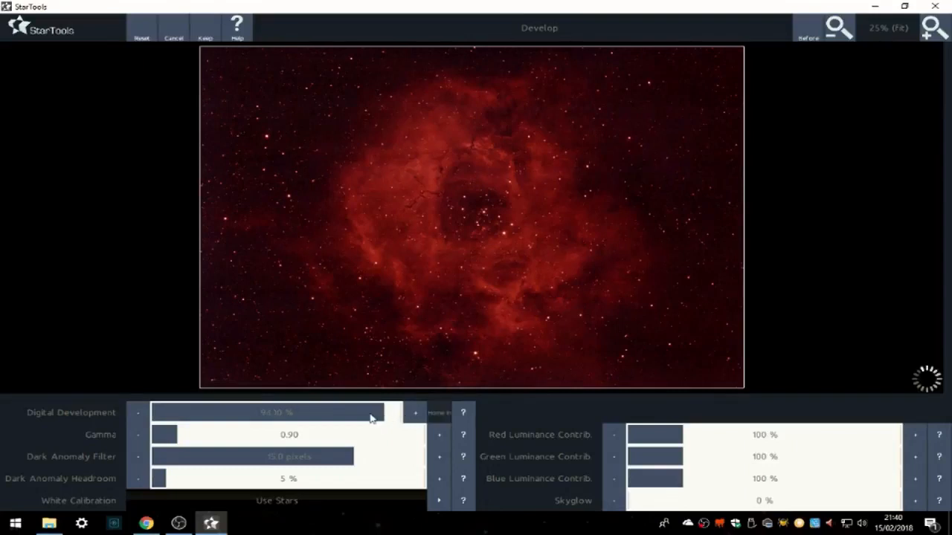
pyautogui.click(129, 417)
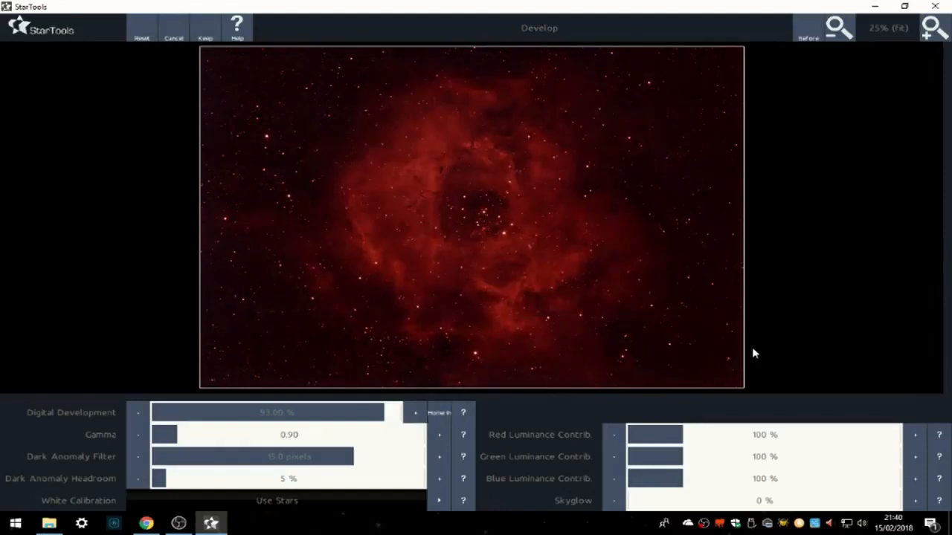
pyautogui.click(440, 436)
pyautogui.click(207, 28)
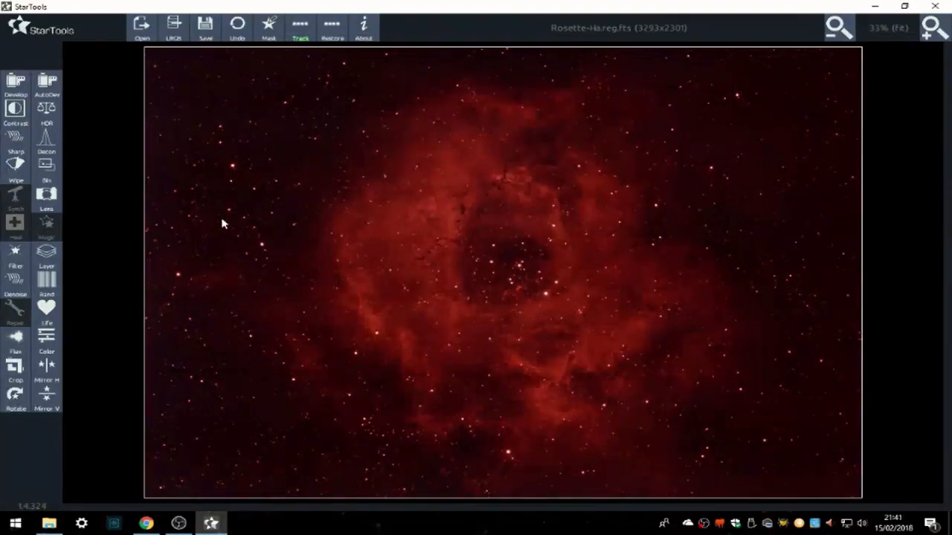
# - Apply Deconvolution with an automatically generated star mask, compare it with the original and keep the result
pyautogui.click(52, 141)
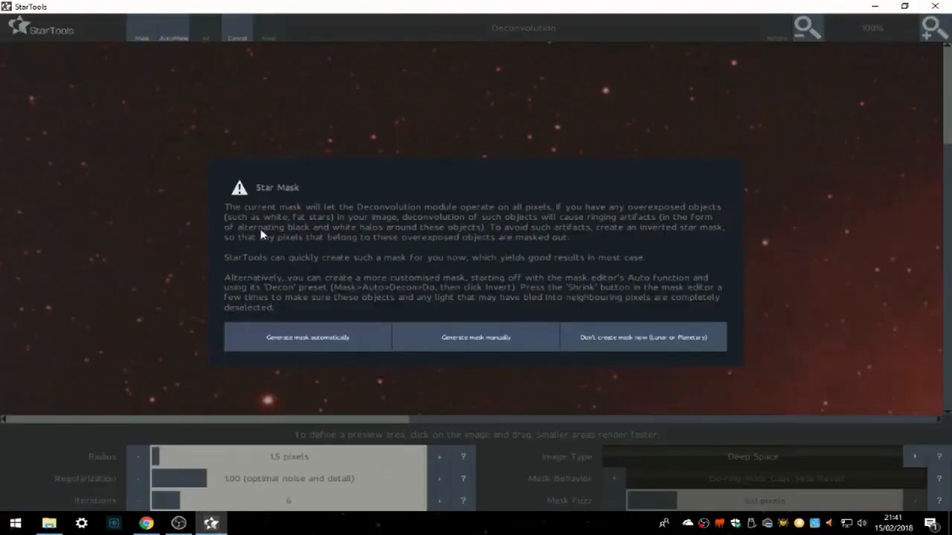
pyautogui.click(297, 338)
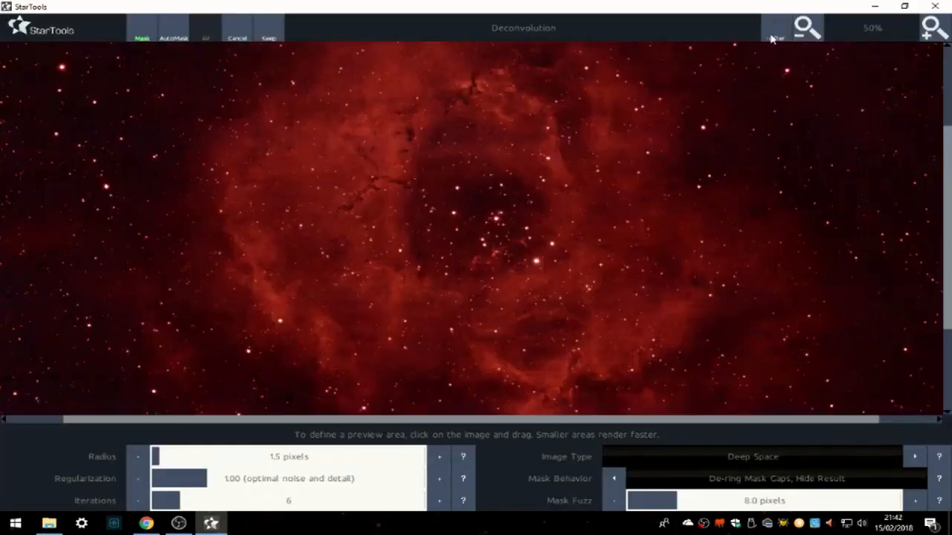
pyautogui.click(771, 38)
pyautogui.click(270, 30)
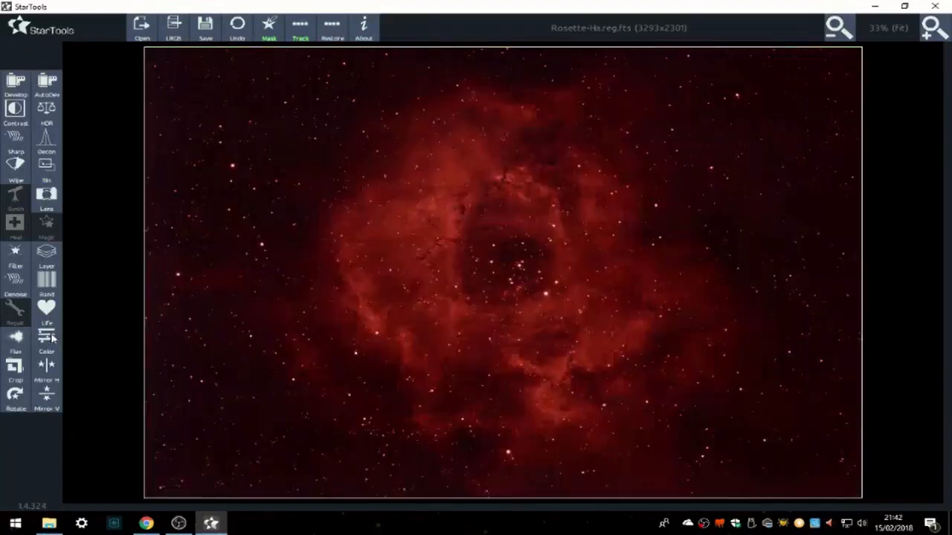
# - Start the Color module with the mask filled and set Dark Saturation to Full
pyautogui.click(47, 346)
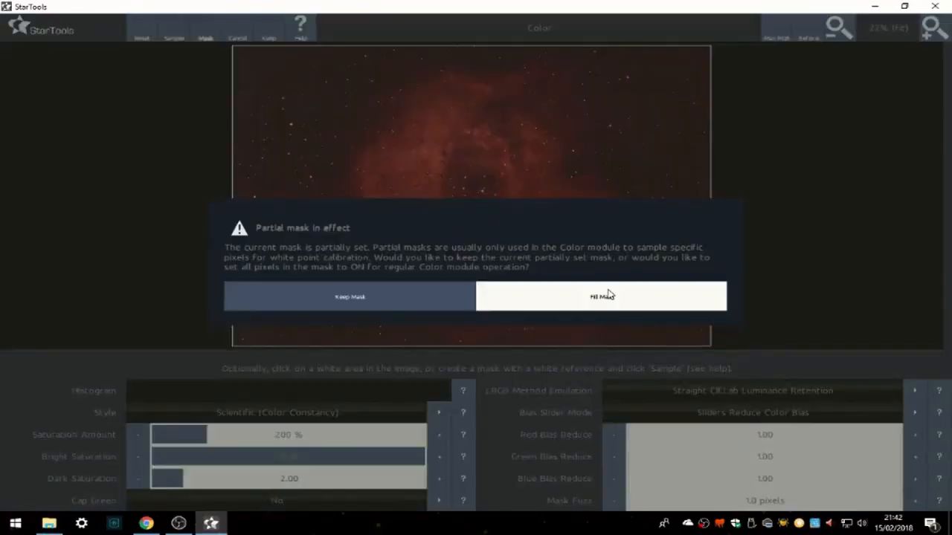
pyautogui.click(609, 292)
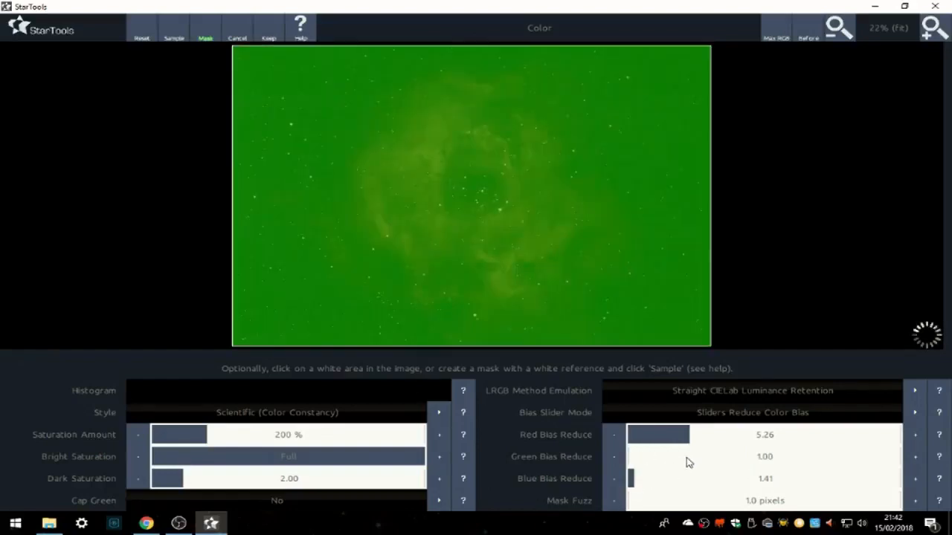
pyautogui.moveTo(329, 484); pyautogui.dragTo(473, 488)
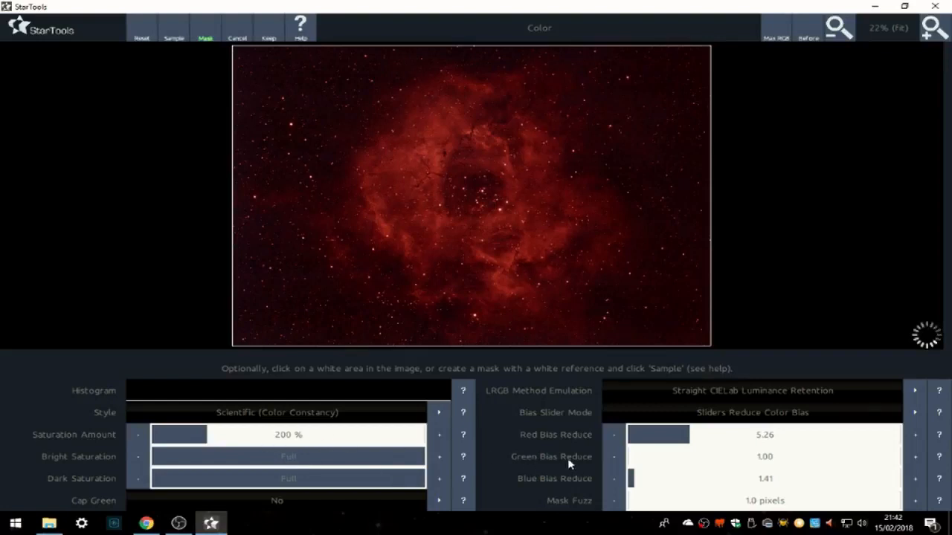
# - Set Green Bias Reduce to 5.32 and Blue Bias Reduce to 5.28, checking the Max RGB and before views
pyautogui.click(692, 456)
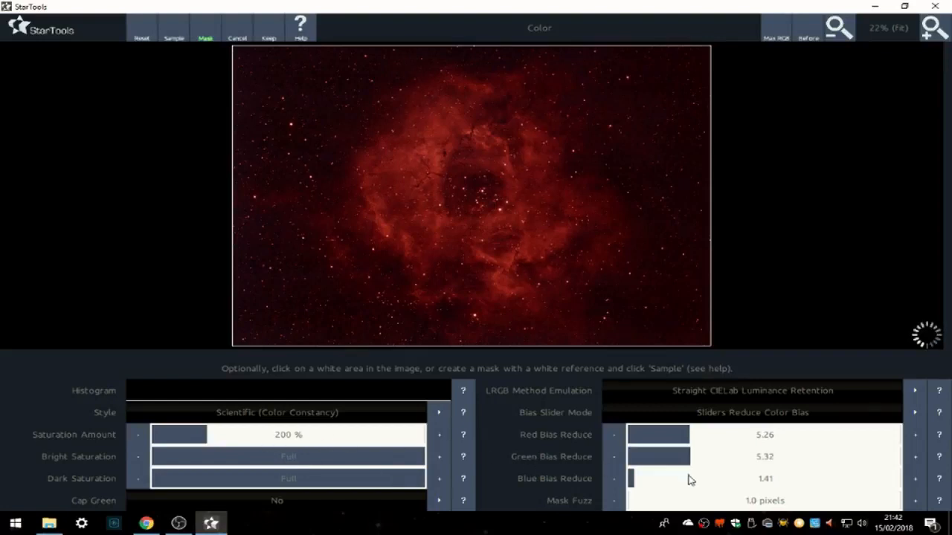
pyautogui.click(691, 481)
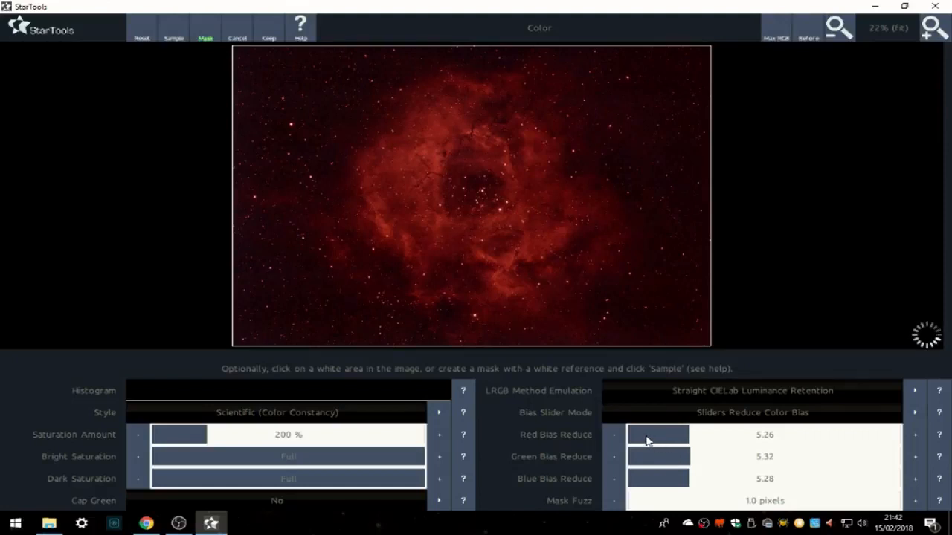
pyautogui.click(776, 39)
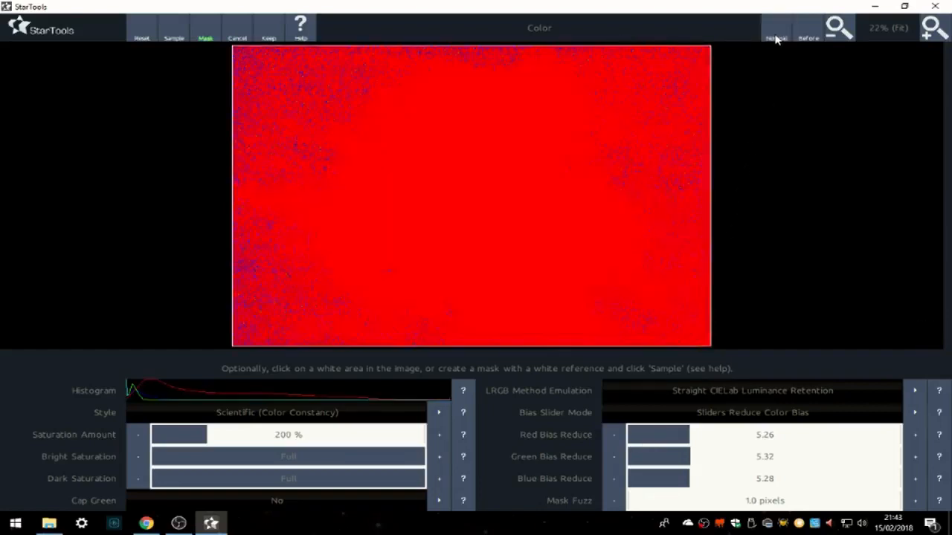
pyautogui.click(775, 39)
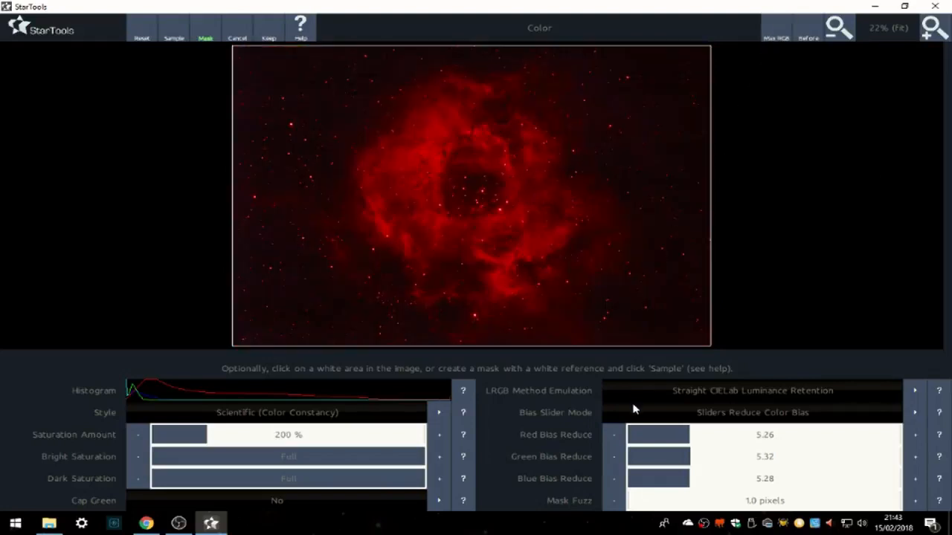
pyautogui.click(805, 29)
pyautogui.click(805, 30)
# - Try a Saturation Amount of 207 % and step it back to 200 %
pyautogui.click(197, 445)
pyautogui.click(211, 437)
pyautogui.click(138, 436)
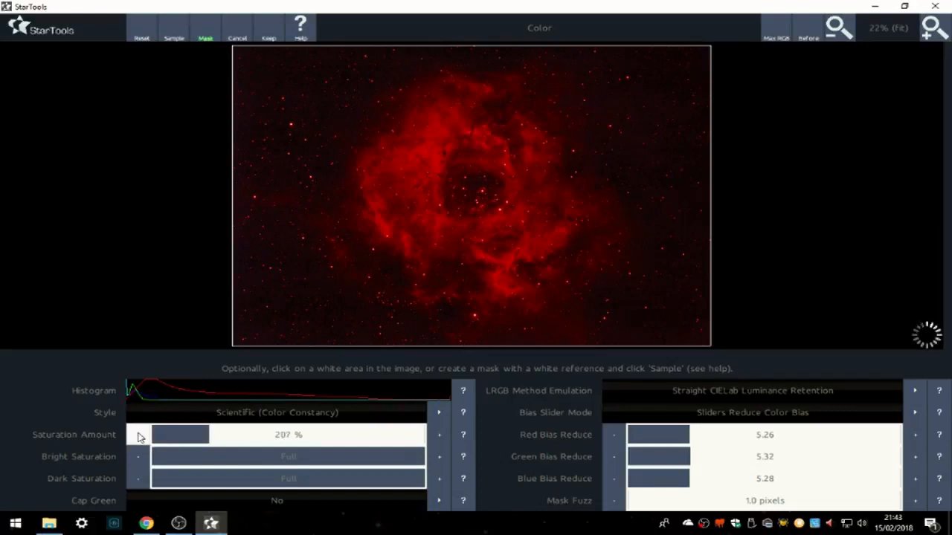
pyautogui.click(139, 437)
pyautogui.click(138, 437)
pyautogui.click(139, 438)
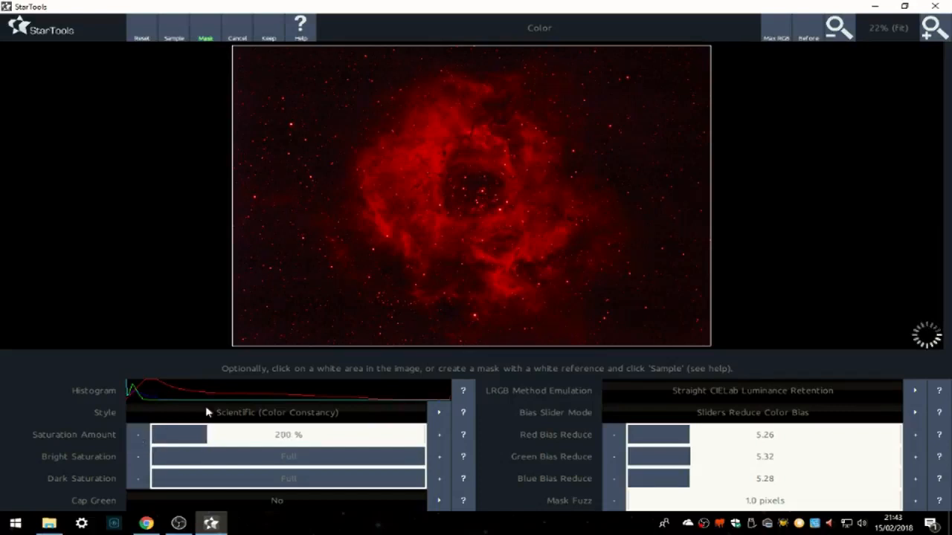
# - Change the color style to Artistic, Detail Aware and set the Saturation Amount to 175 %
pyautogui.click(261, 413)
pyautogui.click(261, 411)
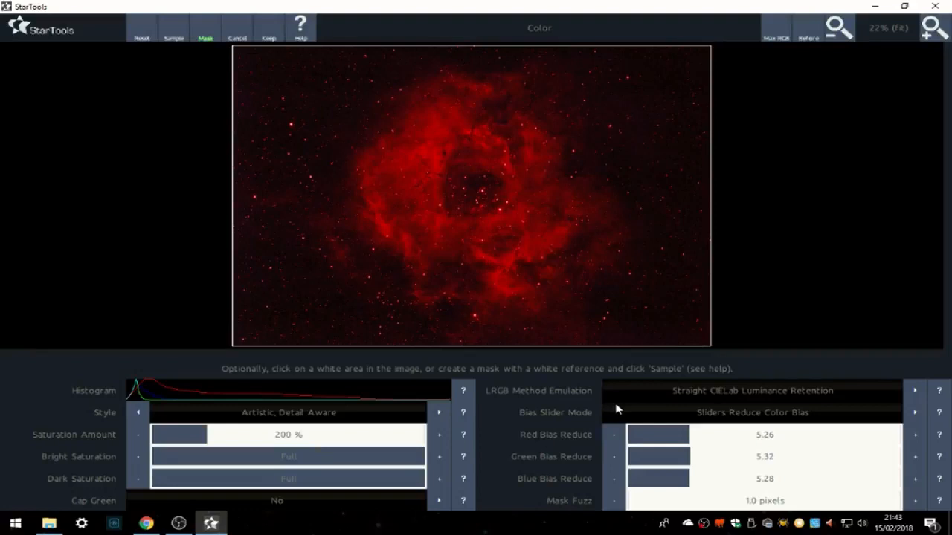
pyautogui.click(201, 437)
pyautogui.click(138, 435)
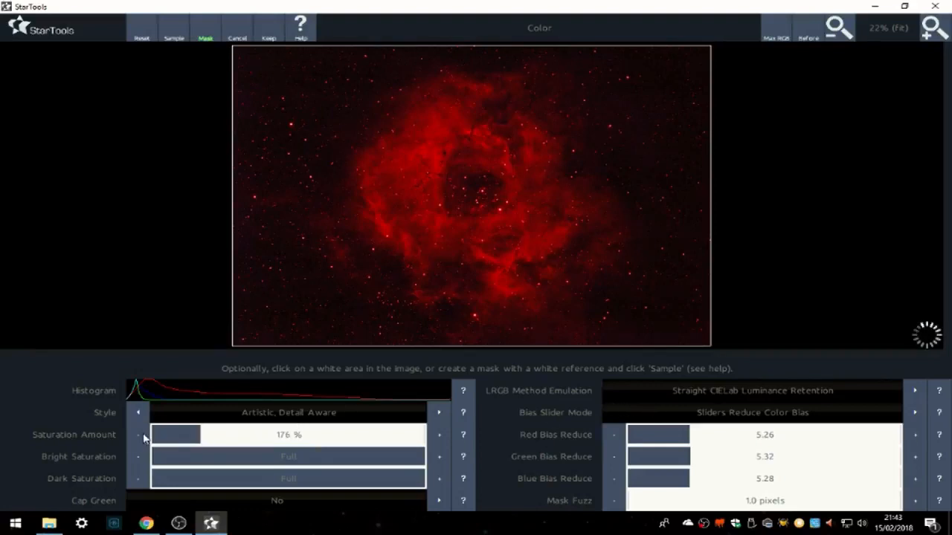
# - Set Red Bias Reduce to 2.29, compare with the original colors and keep the color calibration
pyautogui.click(648, 439)
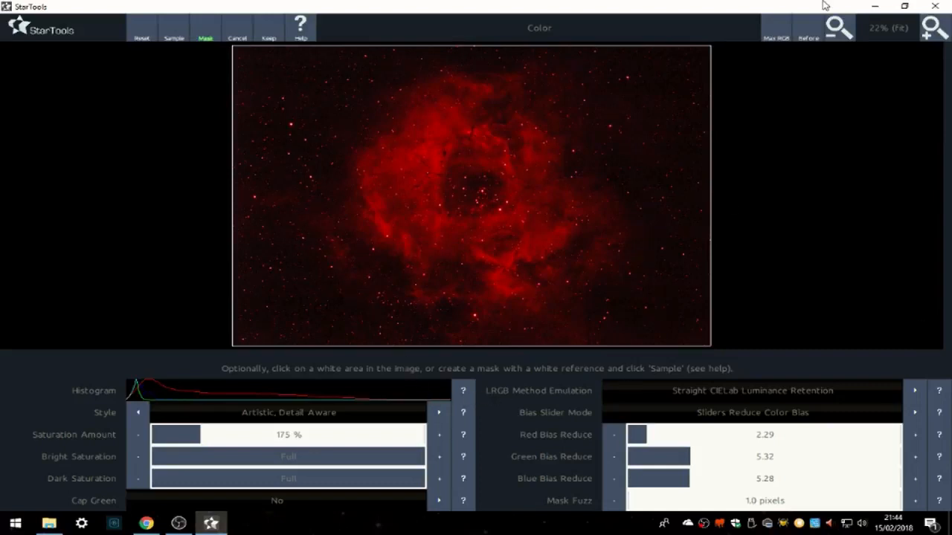
pyautogui.click(808, 36)
pyautogui.click(809, 36)
pyautogui.click(274, 34)
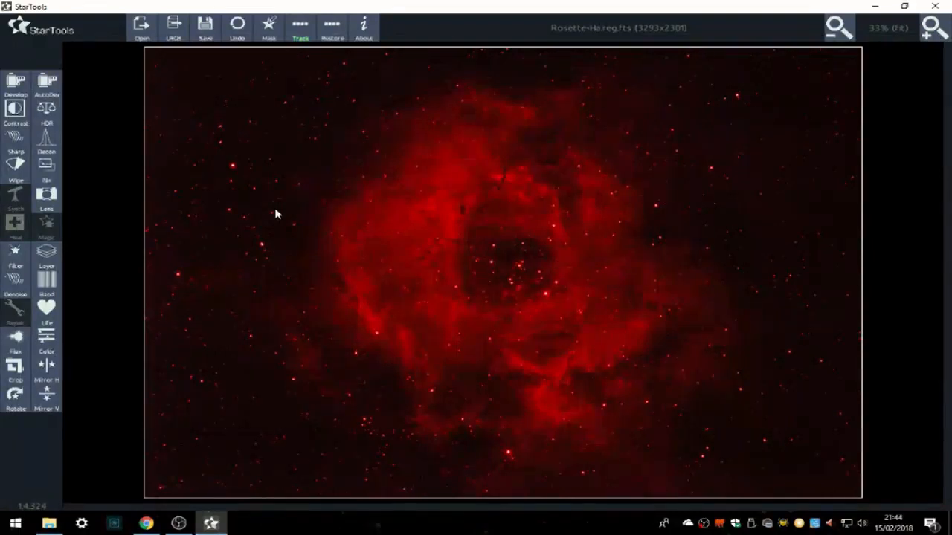
# - Apply HDR with the Reveal All algorithm and Dark/Bright Response at Full, comparing the result with the before view
pyautogui.click(53, 116)
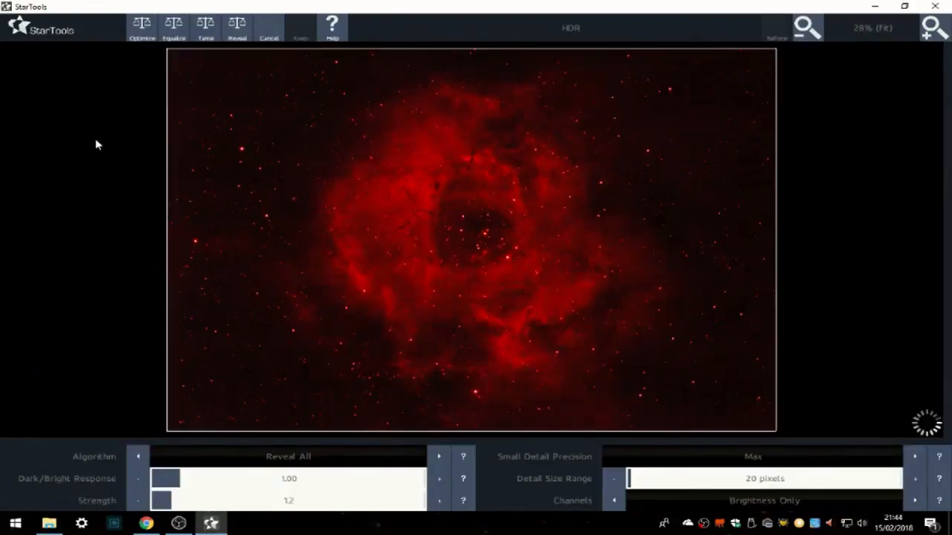
pyautogui.click(927, 33)
pyautogui.click(927, 33)
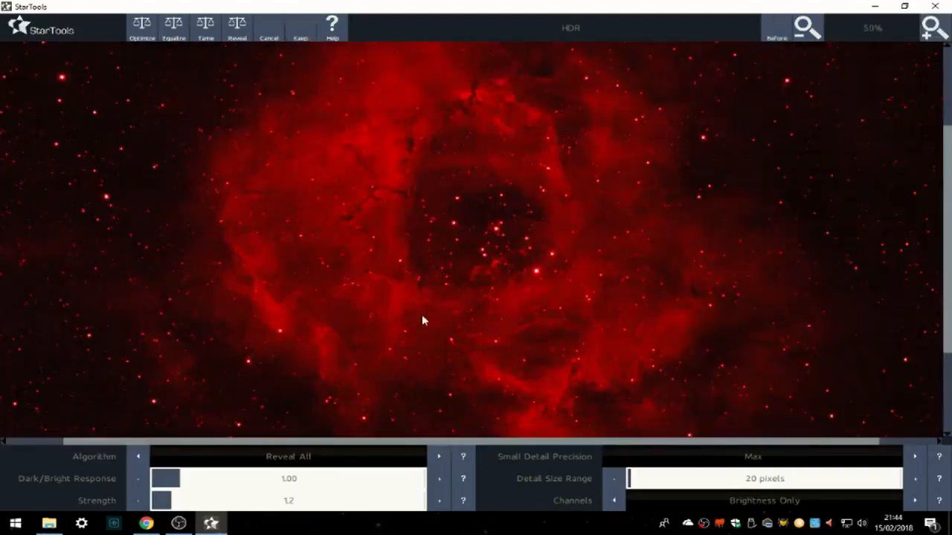
pyautogui.moveTo(365, 478); pyautogui.dragTo(420, 478)
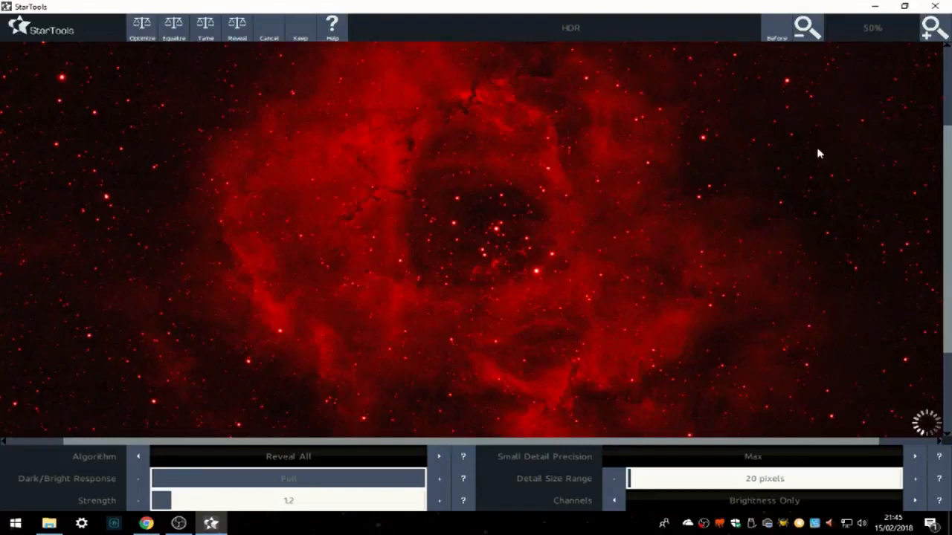
pyautogui.click(773, 28)
pyautogui.click(804, 30)
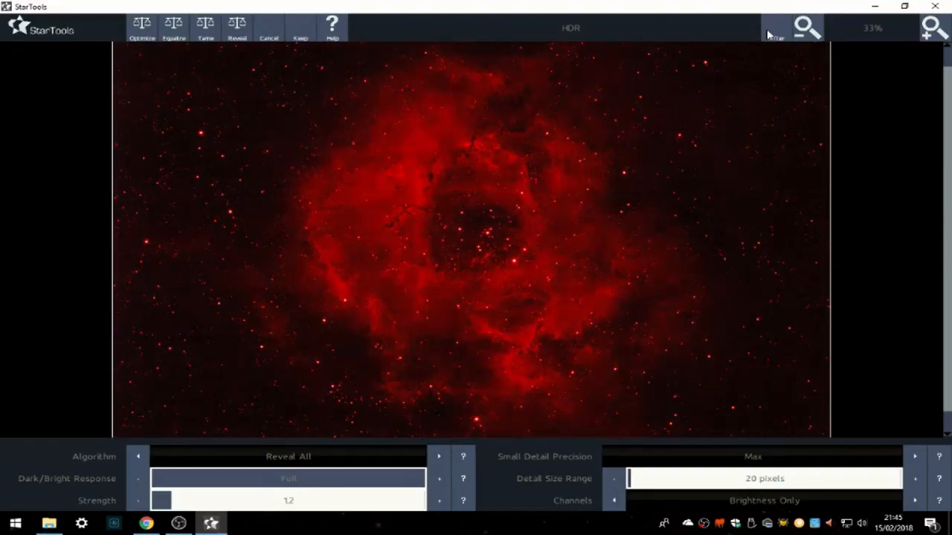
pyautogui.click(768, 35)
# - Set the HDR Strength to 1.1 and compare the result with the before view
pyautogui.click(139, 500)
pyautogui.click(778, 27)
pyautogui.click(778, 27)
# - Raise the HDR Detail Size Range to about half of its scale, compare with the before view and keep the result
pyautogui.click(760, 480)
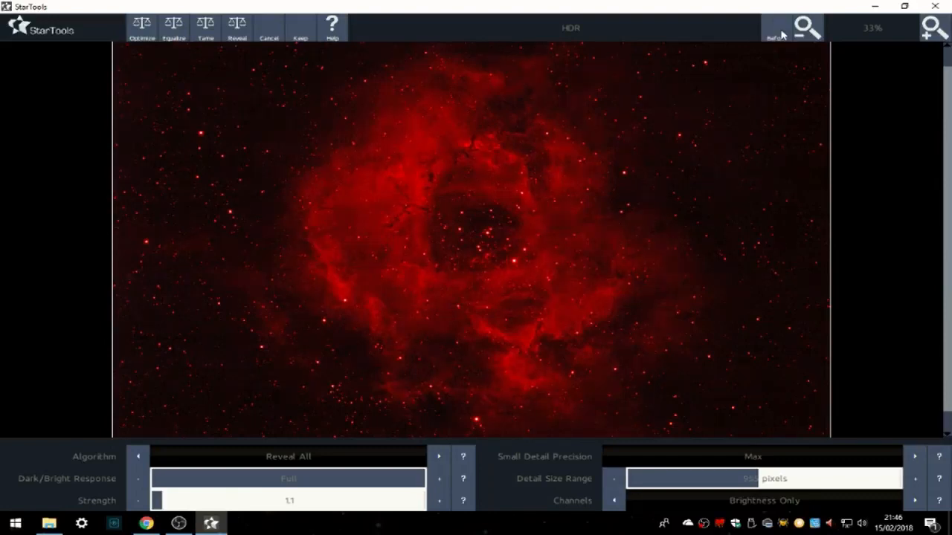
pyautogui.click(777, 29)
pyautogui.click(782, 35)
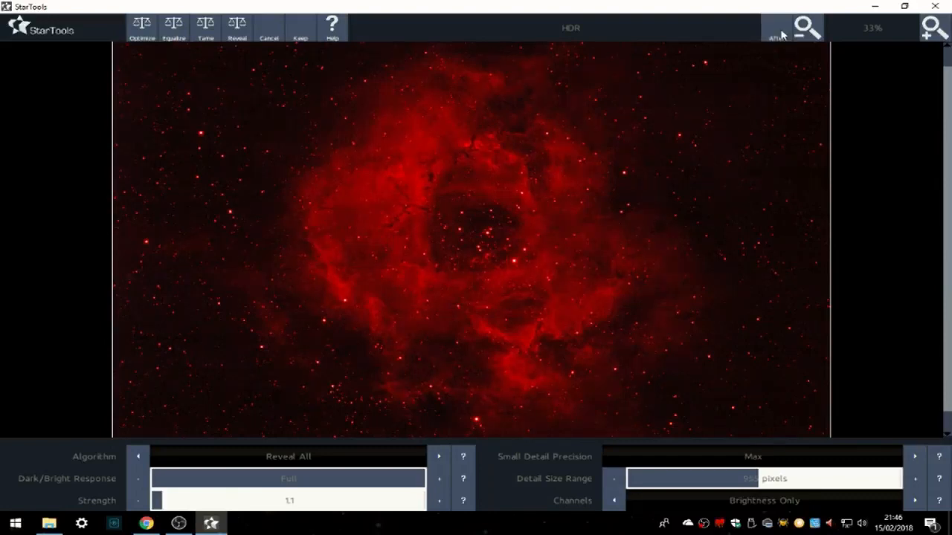
pyautogui.click(300, 30)
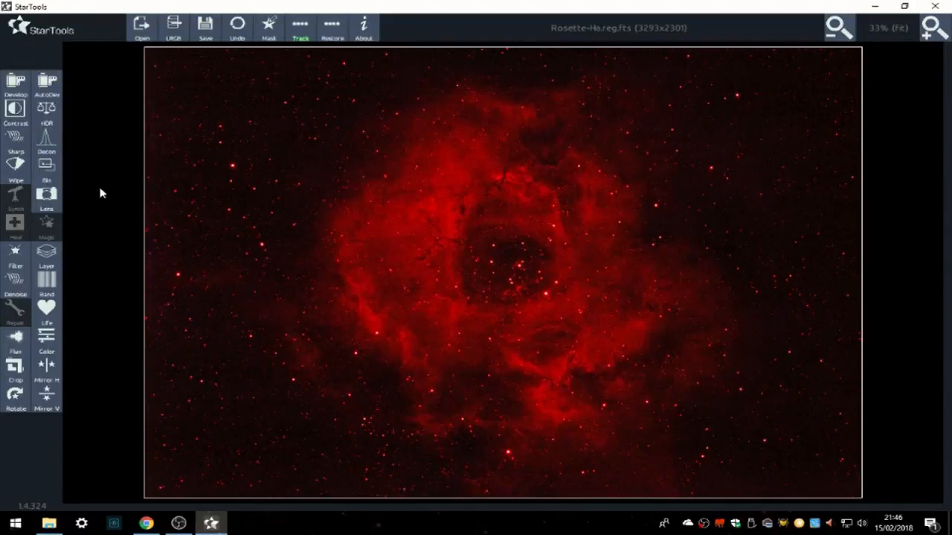
# - Try the HDR Optimize preset, compare with the before view, set Strength to 1.1 and discard the result
pyautogui.click(46, 112)
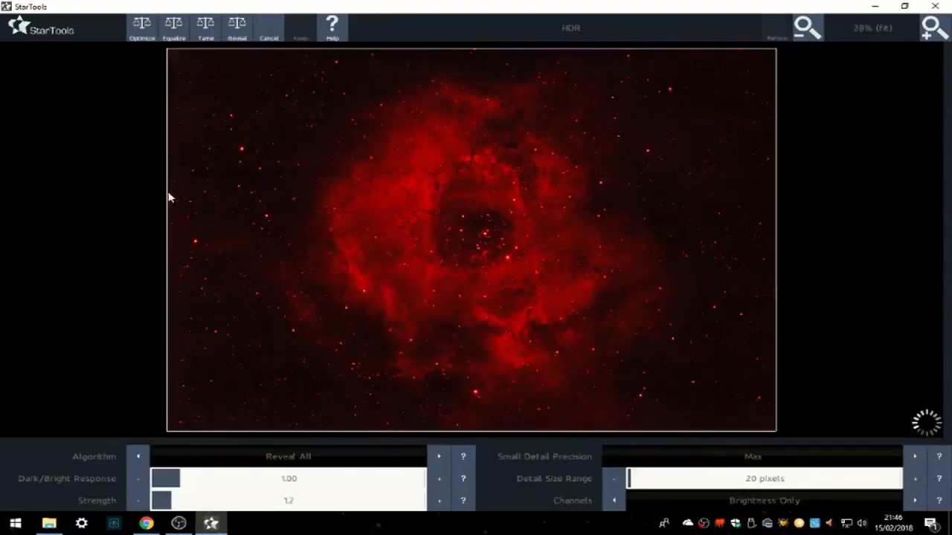
pyautogui.click(141, 27)
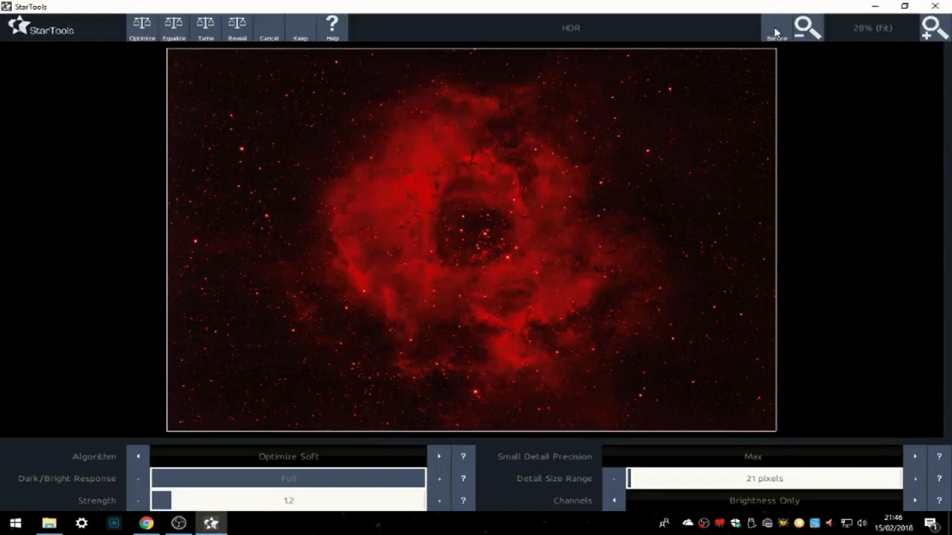
pyautogui.click(776, 32)
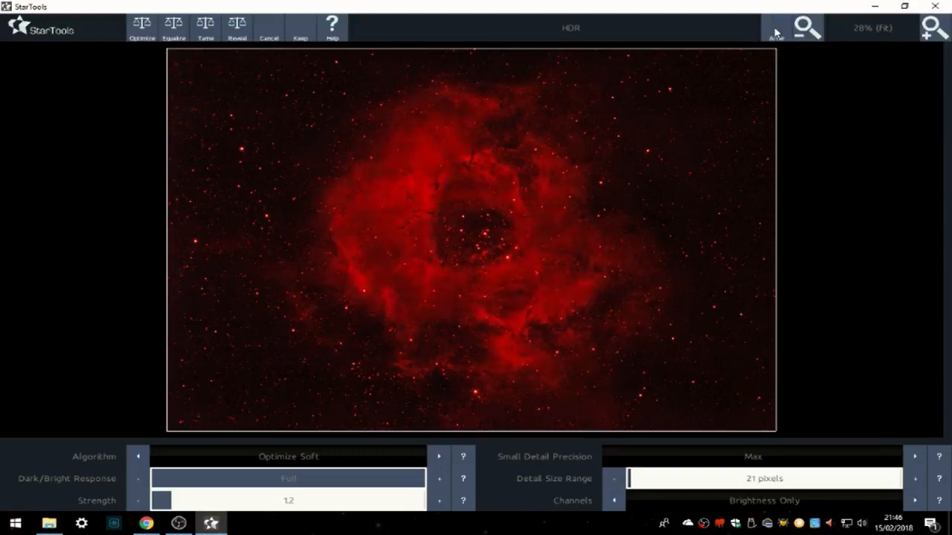
pyautogui.click(140, 502)
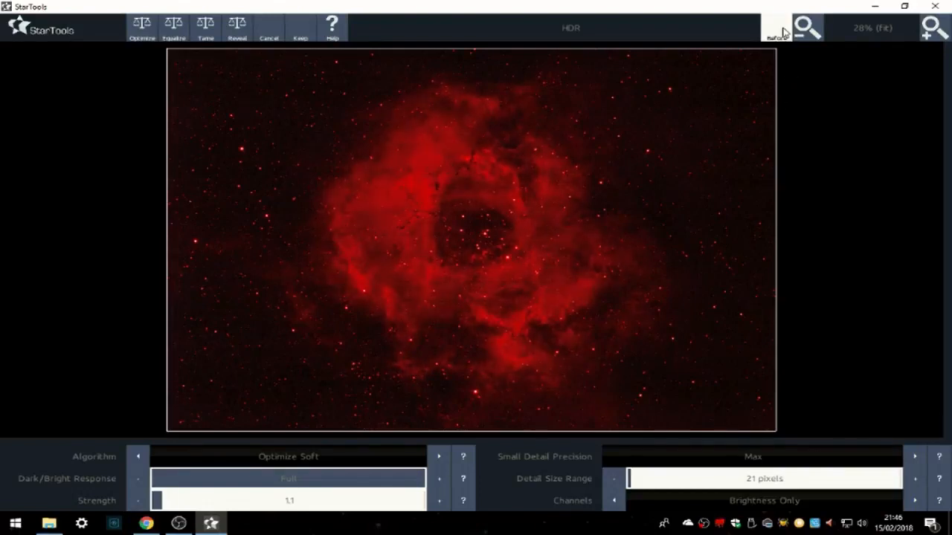
pyautogui.click(268, 33)
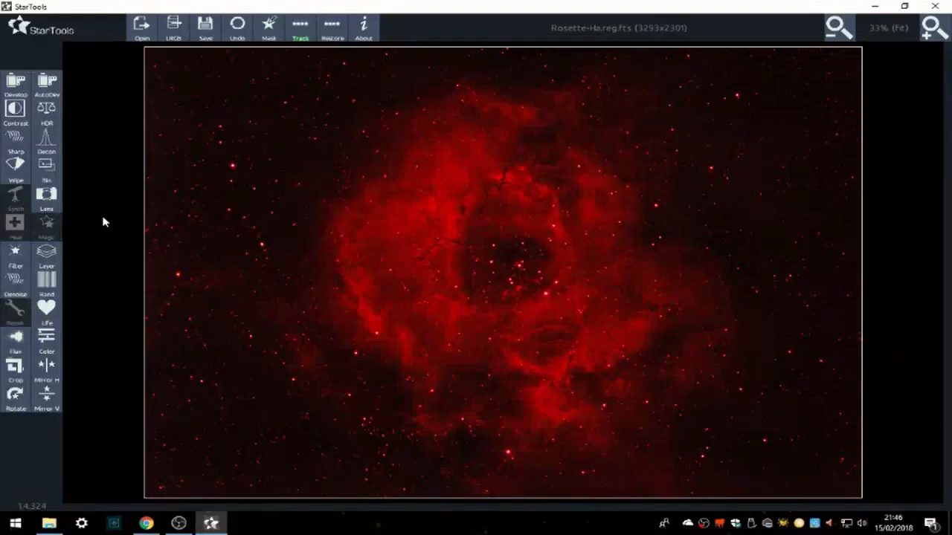
# - Apply the Life module's Isolate preset at 25 % Strength and render the result
pyautogui.click(49, 315)
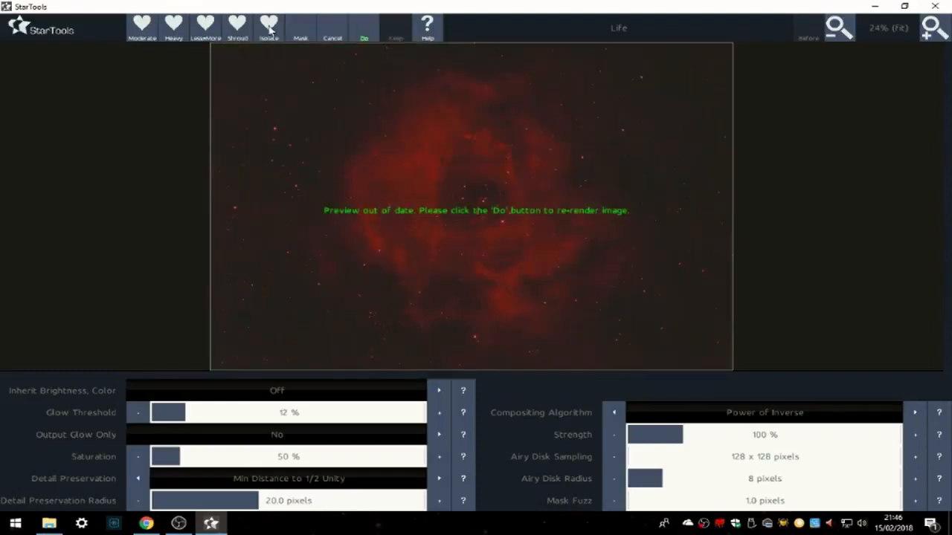
pyautogui.click(270, 30)
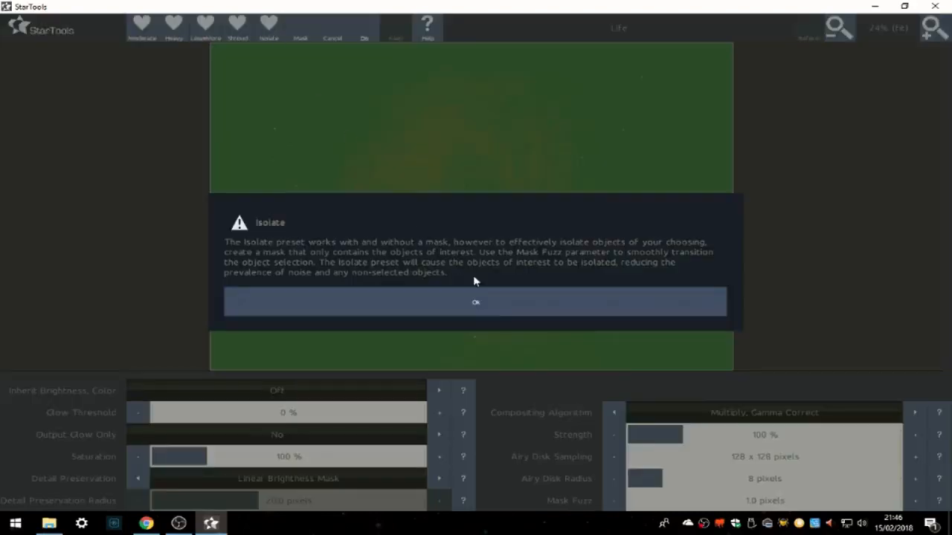
pyautogui.click(487, 303)
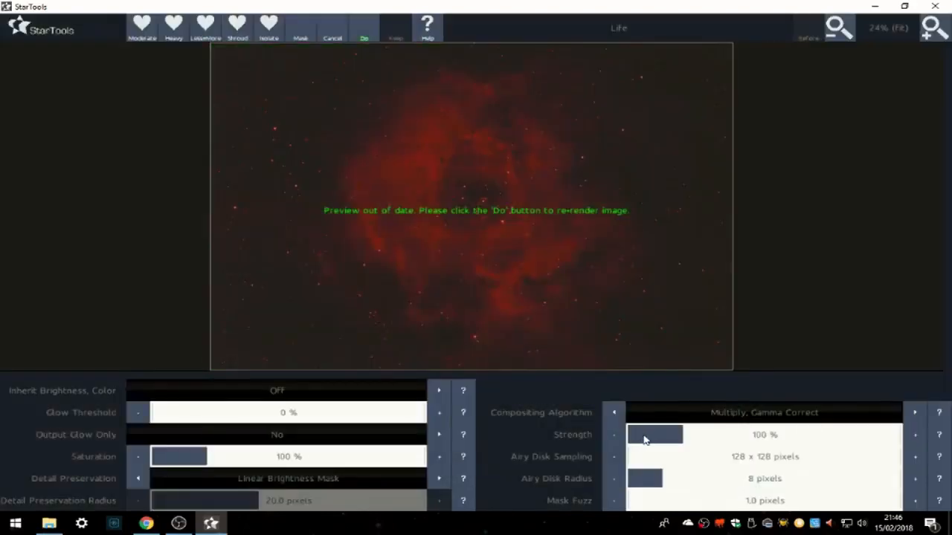
pyautogui.moveTo(635, 433); pyautogui.dragTo(630, 435)
pyautogui.click(915, 435)
pyautogui.click(916, 435)
pyautogui.click(915, 435)
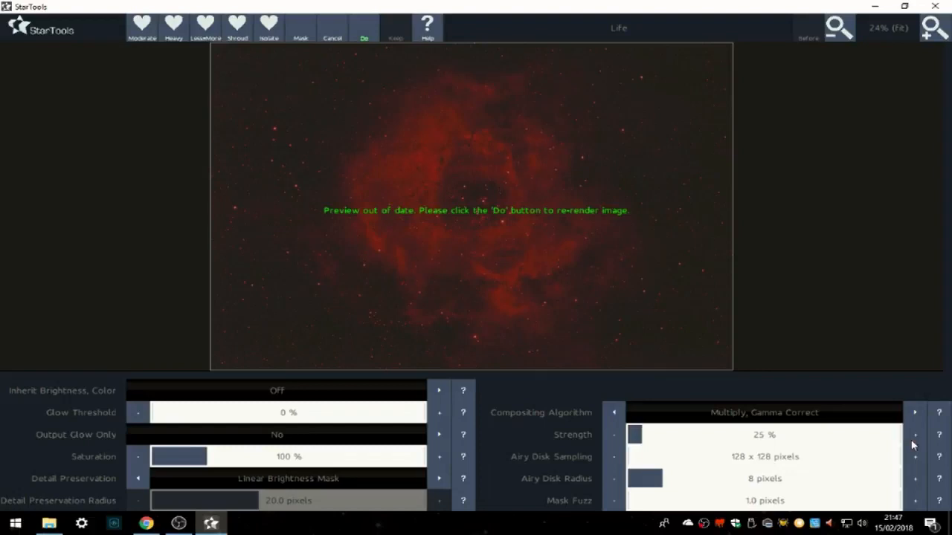
pyautogui.click(360, 35)
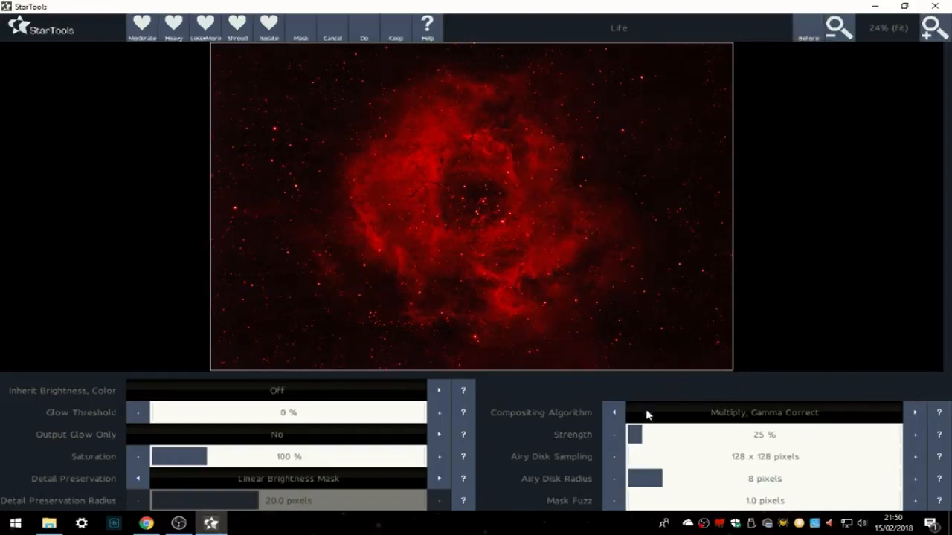
# - Compare the Life result with the before view and keep it
pyautogui.moveTo(637, 437); pyautogui.dragTo(633, 435)
pyautogui.click(809, 29)
pyautogui.click(389, 37)
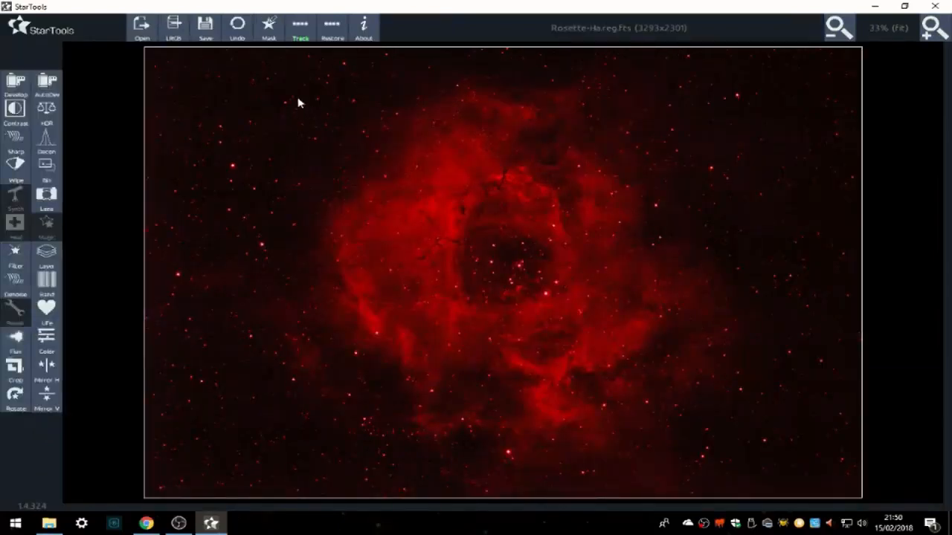
# - Generate an automatic mask of light features and highlights from the Linear source with Filter Sensitivity 10 and grow it
pyautogui.click(269, 30)
pyautogui.click(208, 32)
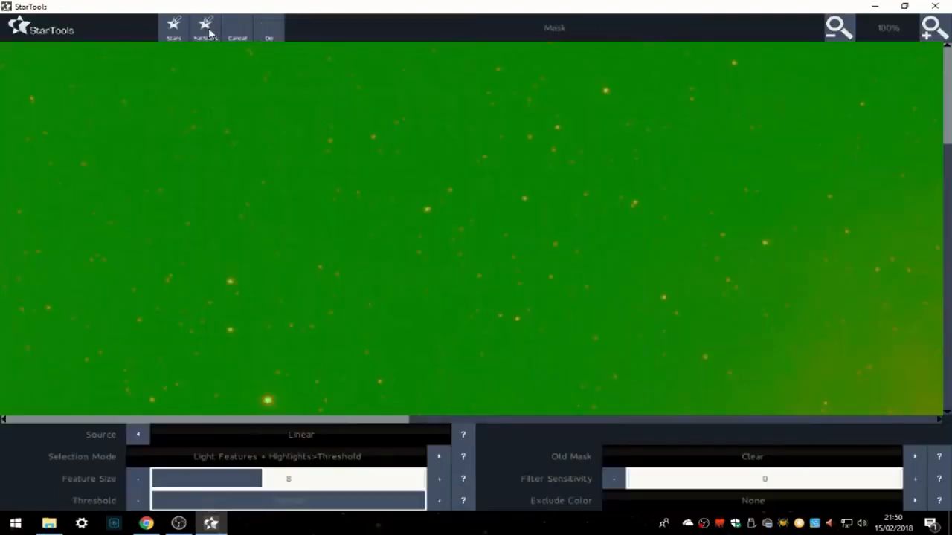
pyautogui.click(725, 481)
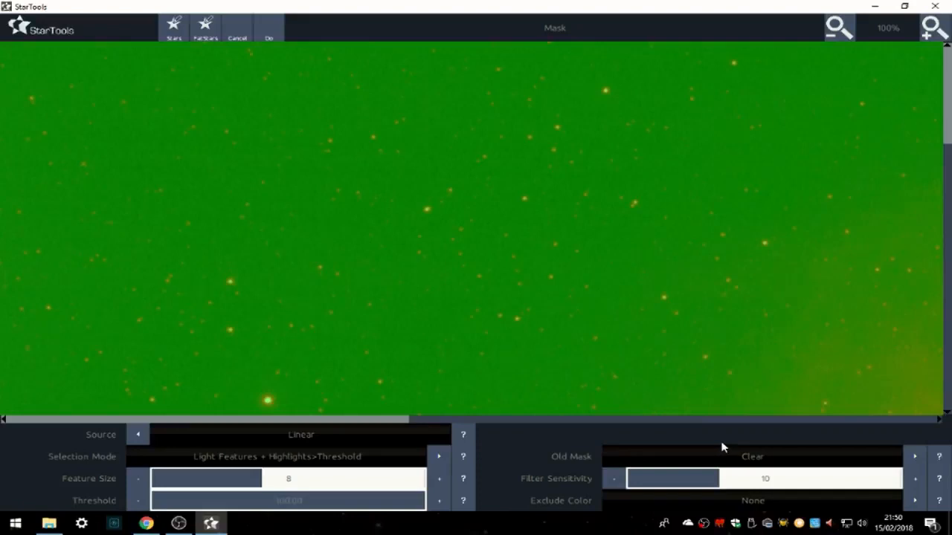
pyautogui.click(272, 31)
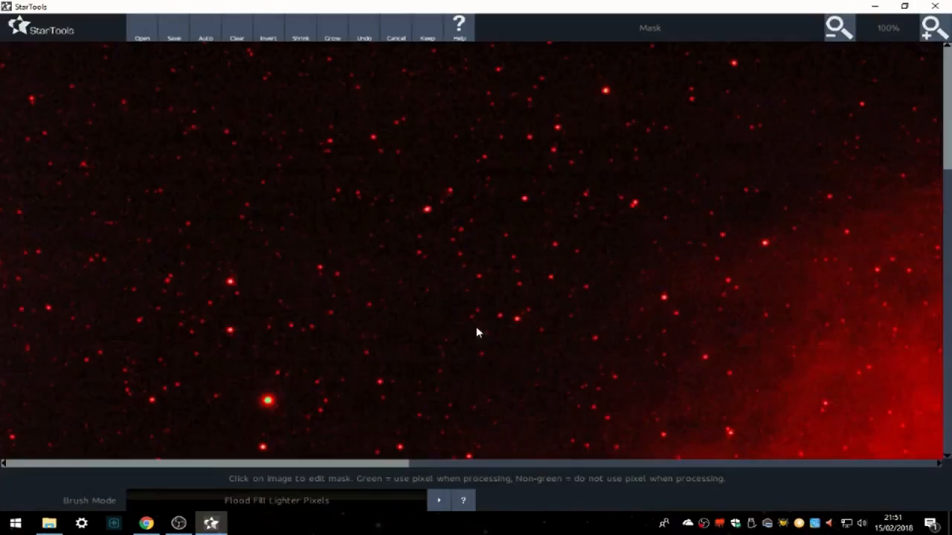
pyautogui.click(839, 31)
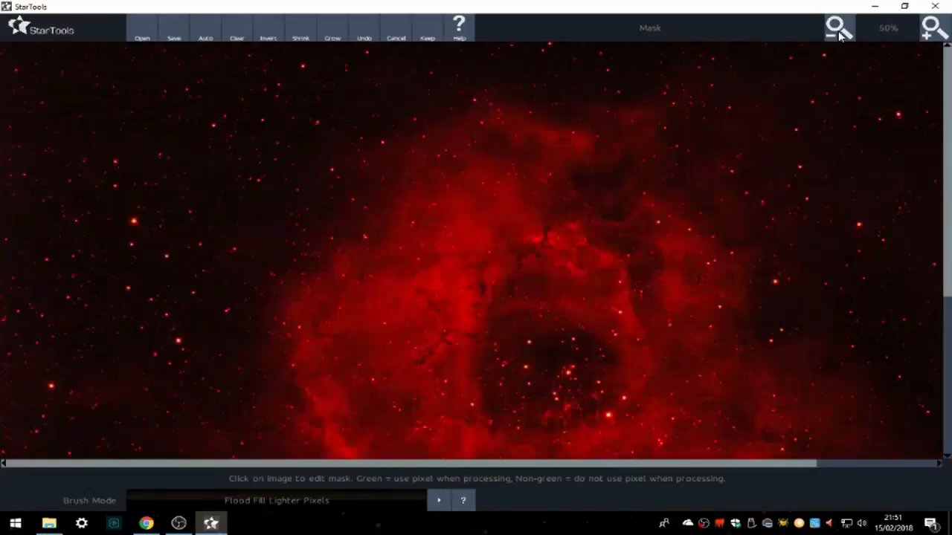
pyautogui.click(332, 32)
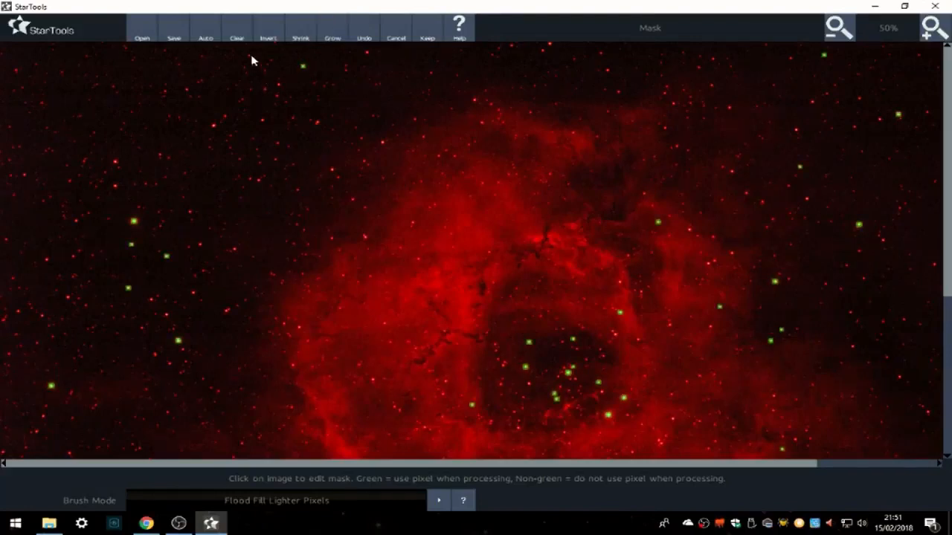
# - Regenerate the automatic star mask so it covers more stars and grow the selection
pyautogui.click(206, 34)
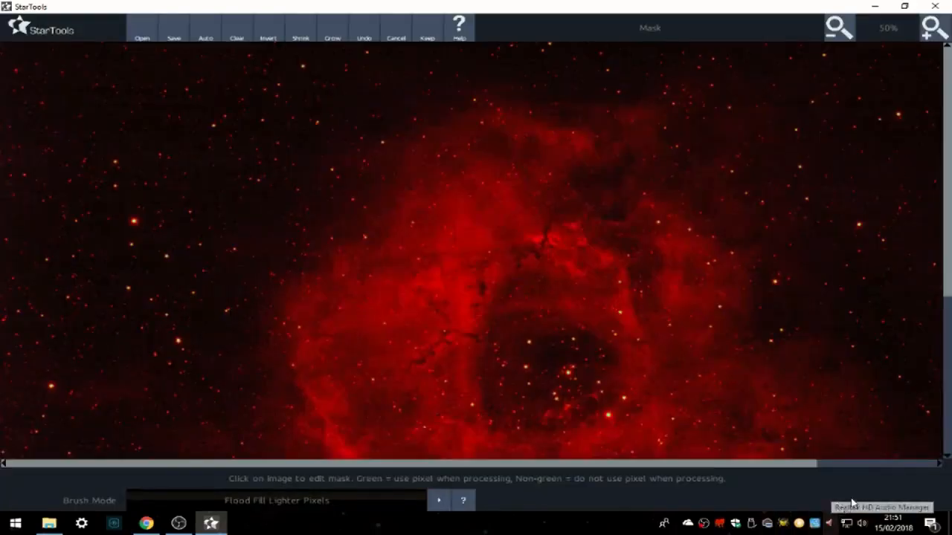
pyautogui.click(337, 37)
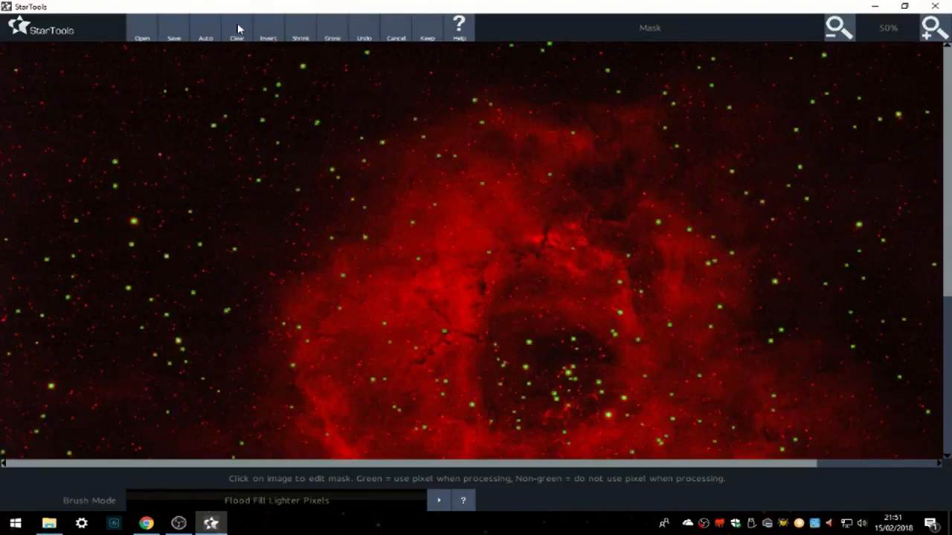
# - Add smaller stars to the existing mask using the Stars preset, Old Mask at Add New To Old and Filter Sensitivity 11
pyautogui.click(206, 28)
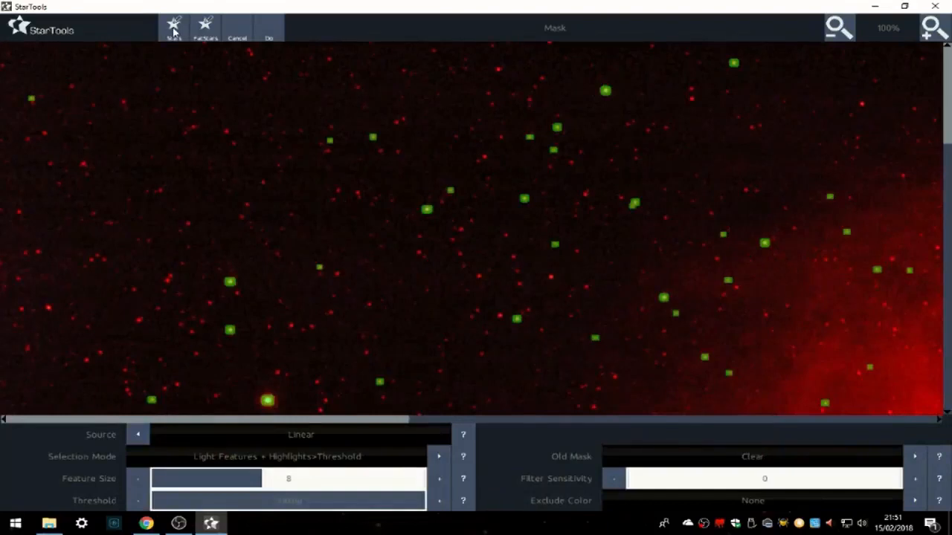
pyautogui.click(173, 30)
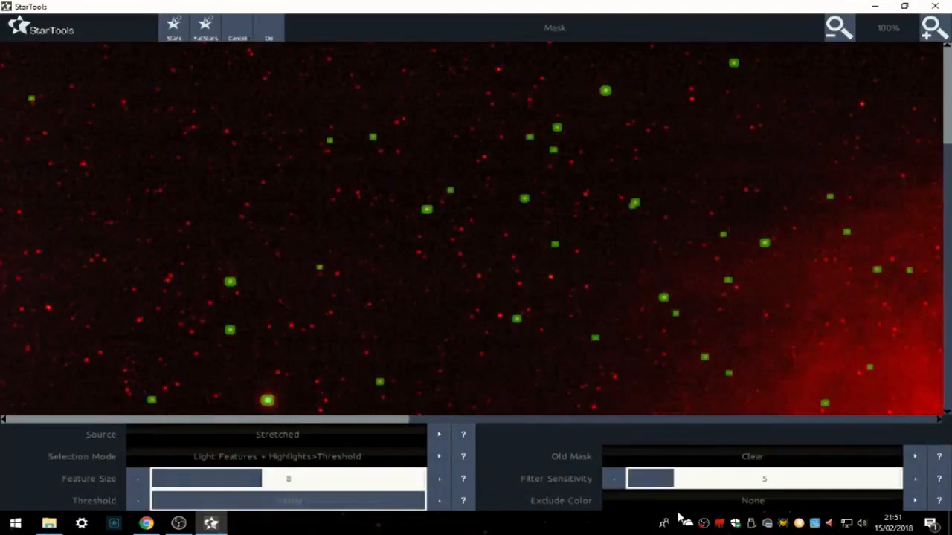
pyautogui.click(918, 459)
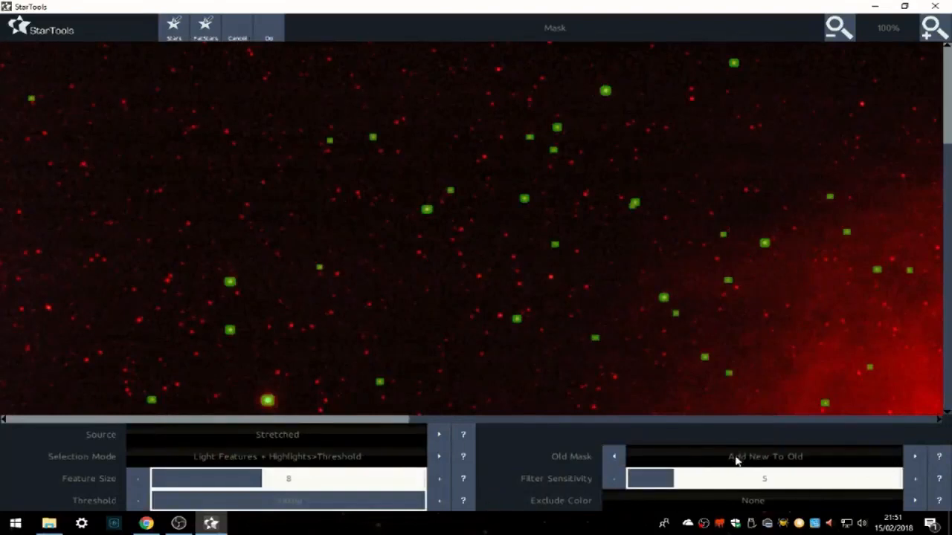
pyautogui.click(730, 485)
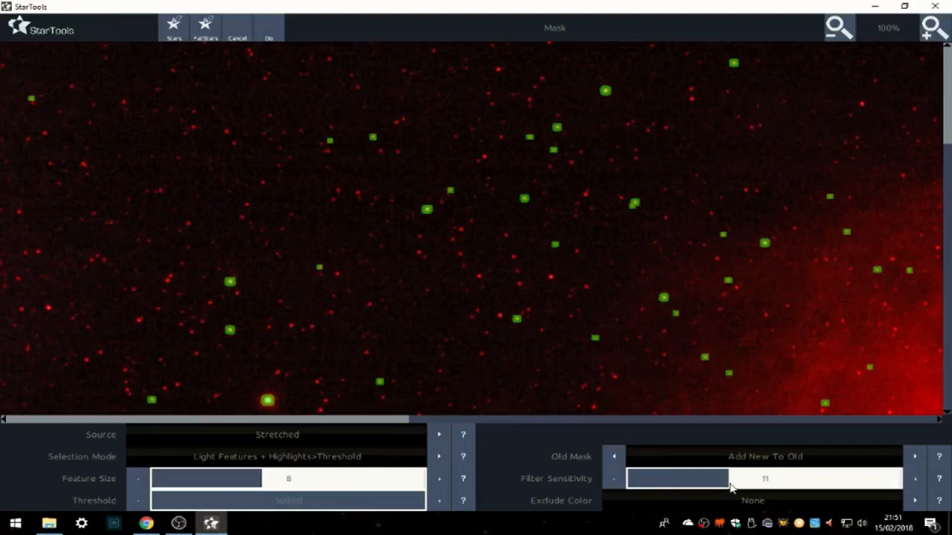
pyautogui.click(268, 34)
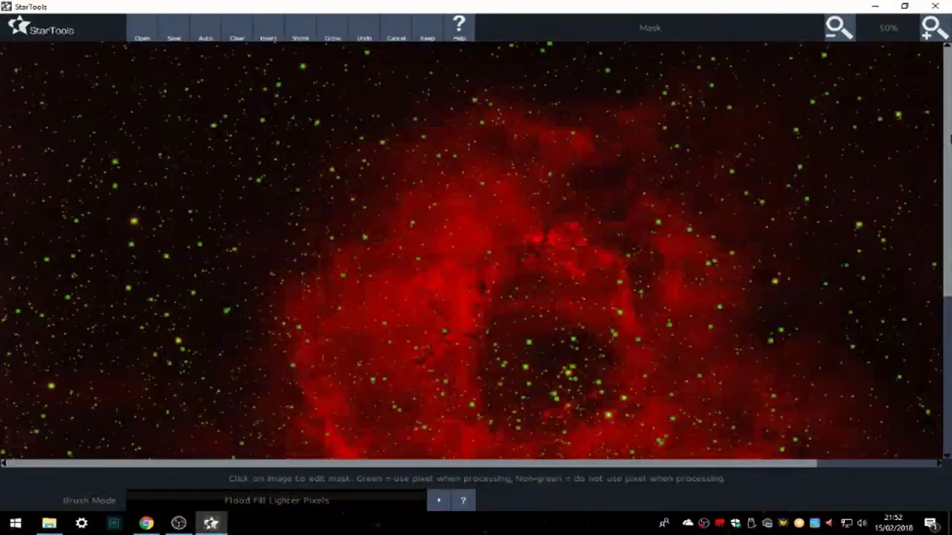
# - Grow the combined star mask, invert it to exclude the stars from processing, and keep it
pyautogui.click(306, 33)
pyautogui.click(331, 36)
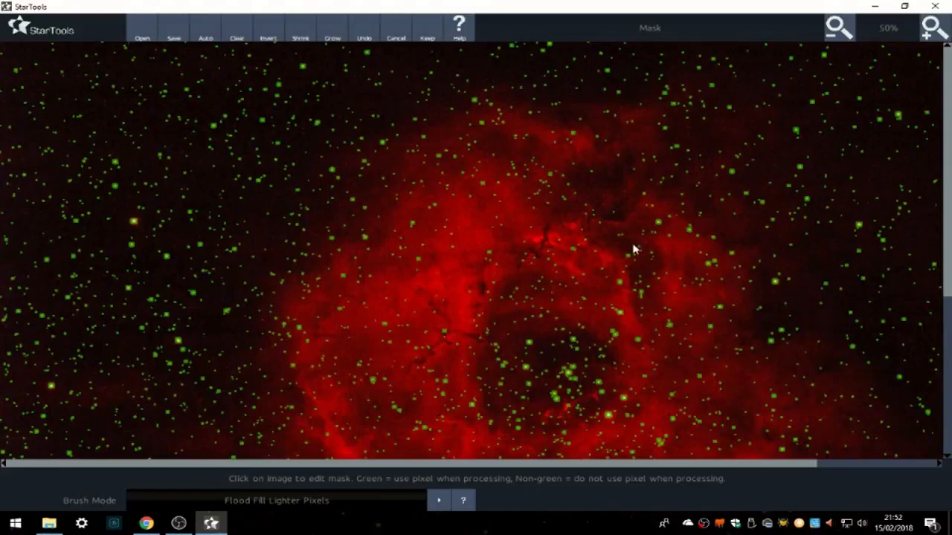
pyautogui.click(275, 38)
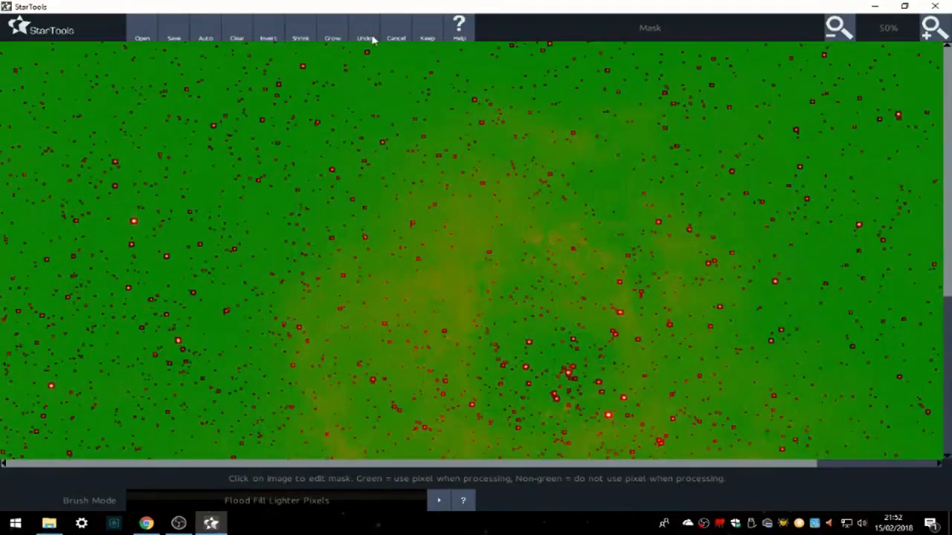
pyautogui.click(428, 32)
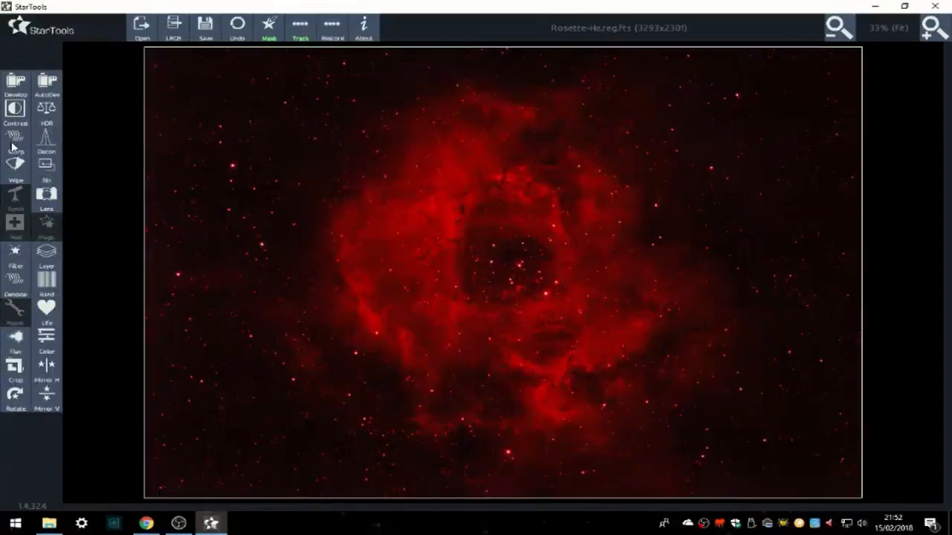
# - Run Wavelet Sharpen scale extraction with Large structure size and compare the nebula before and after sharpening
pyautogui.click(15, 143)
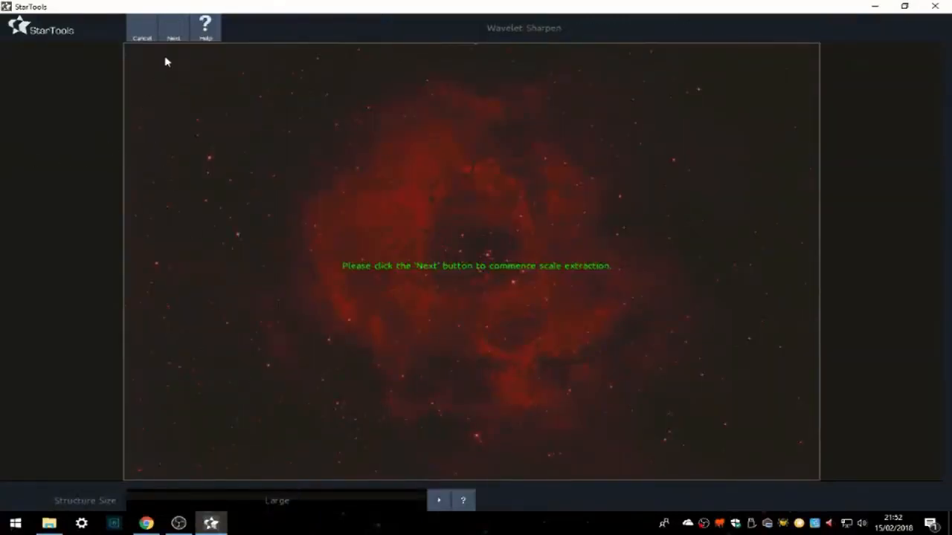
pyautogui.click(175, 34)
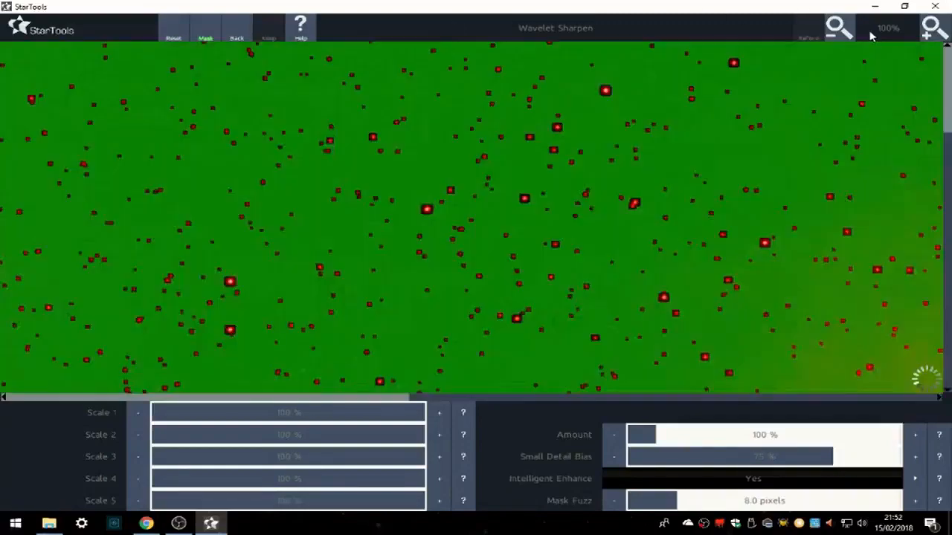
pyautogui.click(842, 29)
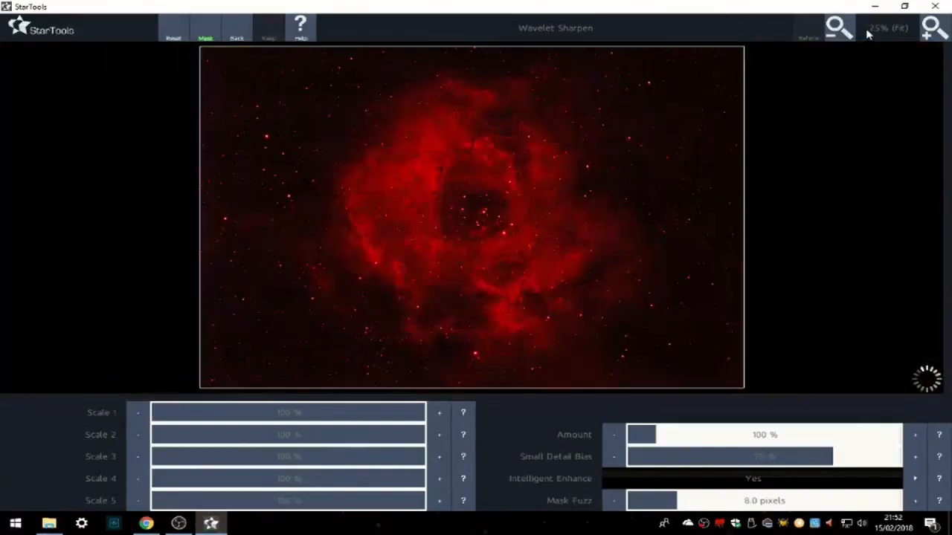
pyautogui.click(937, 31)
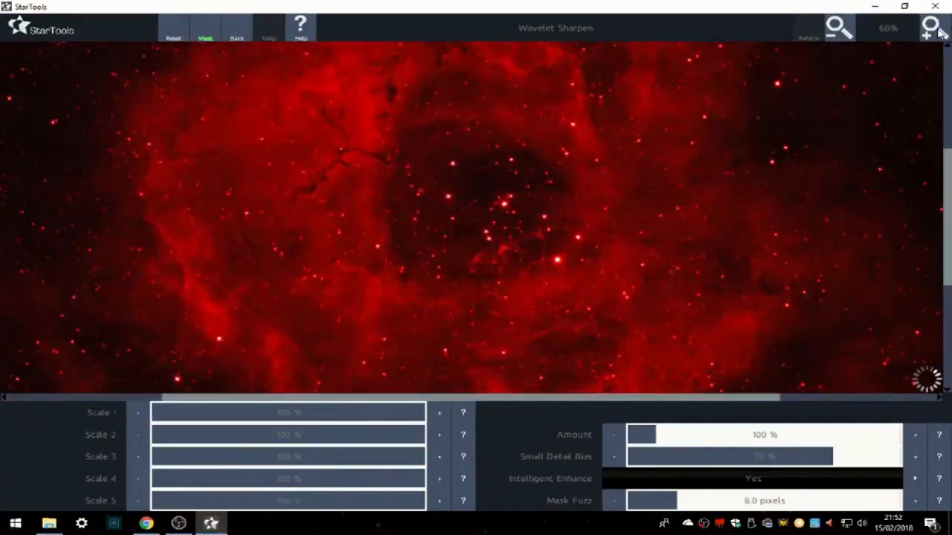
pyautogui.click(844, 28)
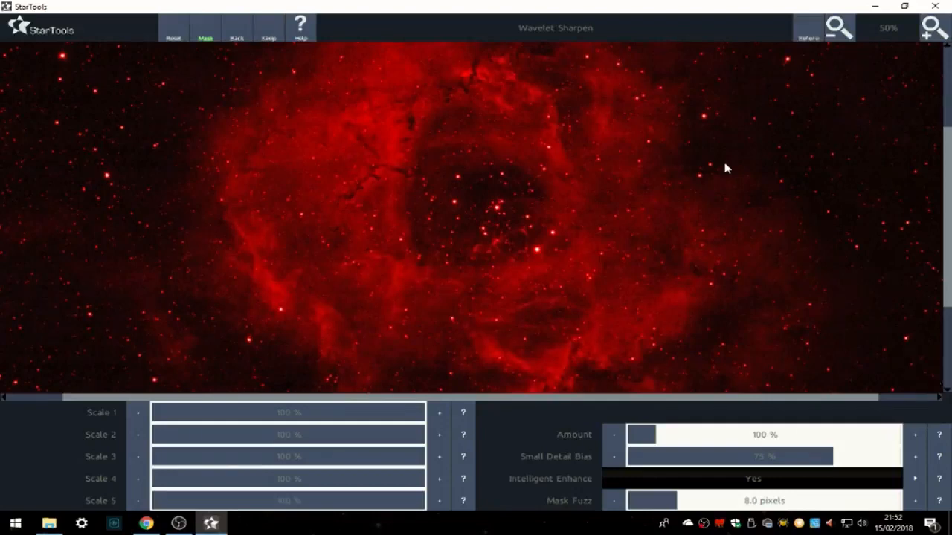
pyautogui.click(803, 31)
# - Set the sharpening Amount to 200 %, compare the nebula with its previous state, and keep the result
pyautogui.click(683, 439)
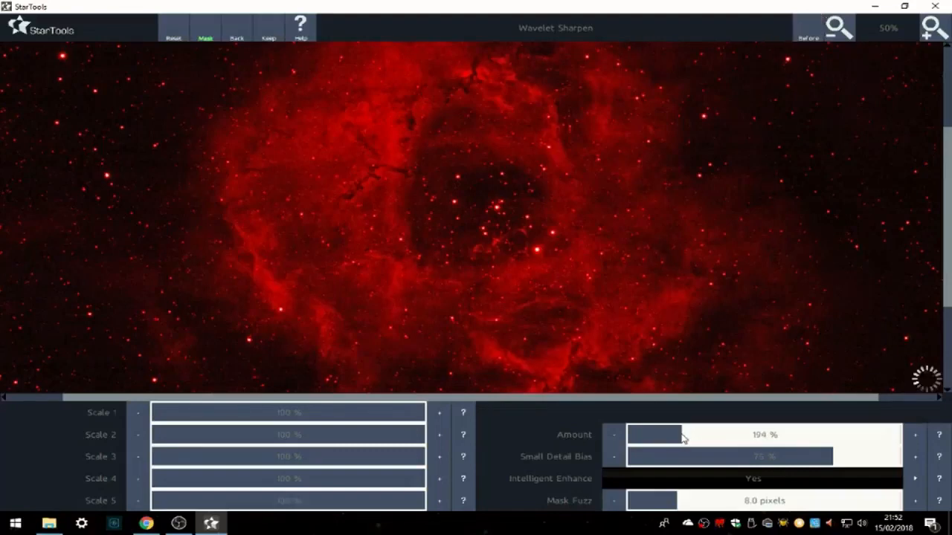
pyautogui.click(915, 438)
pyautogui.click(837, 28)
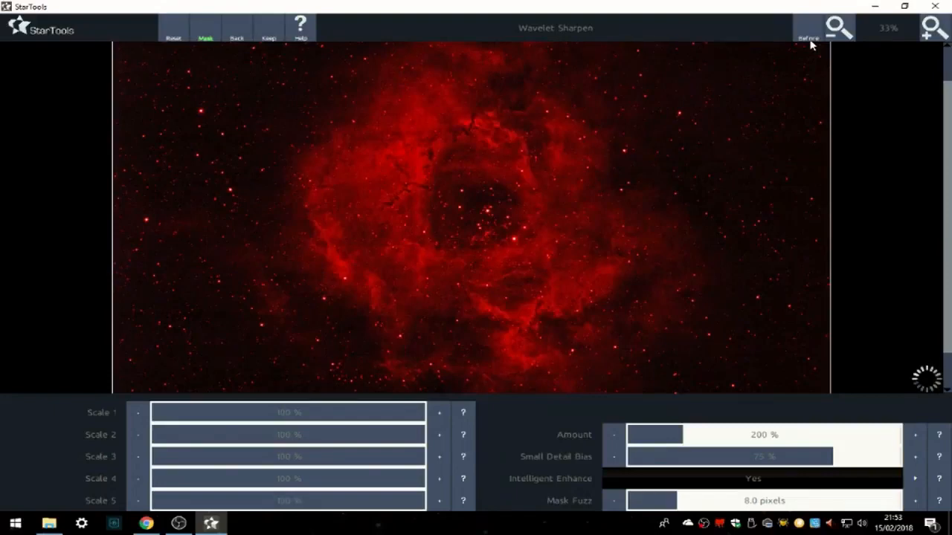
pyautogui.click(933, 28)
pyautogui.click(810, 32)
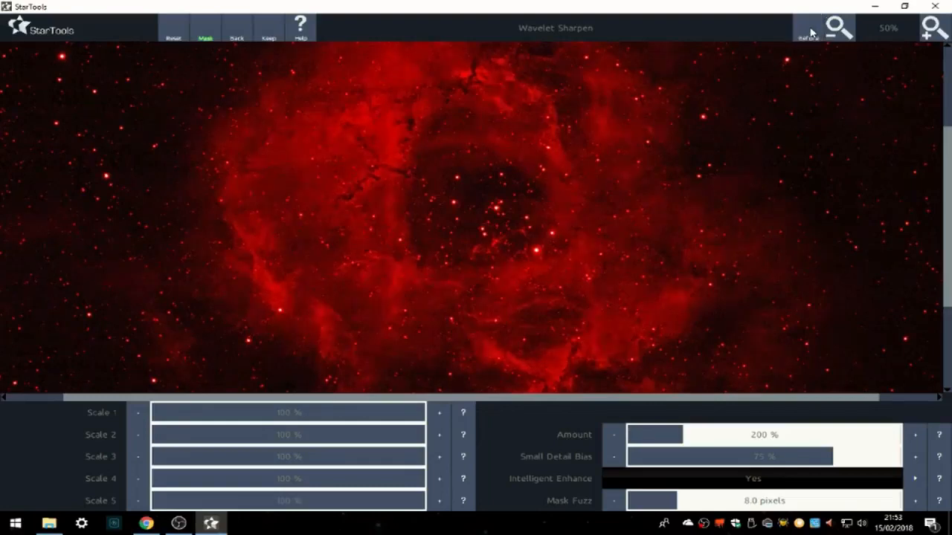
pyautogui.click(281, 37)
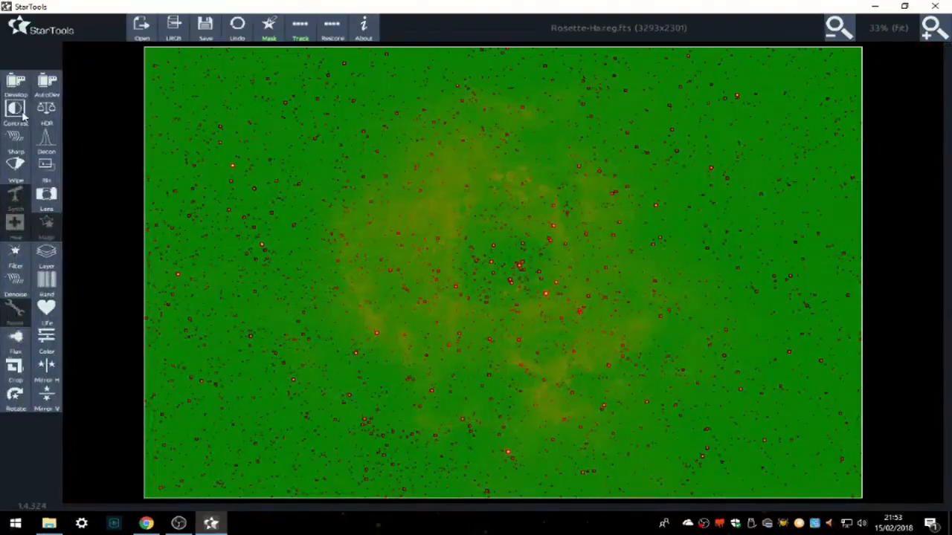
# - Start a second Wavelet Sharpen pass with Medium structure size and set its Amount to 200 %
pyautogui.click(14, 140)
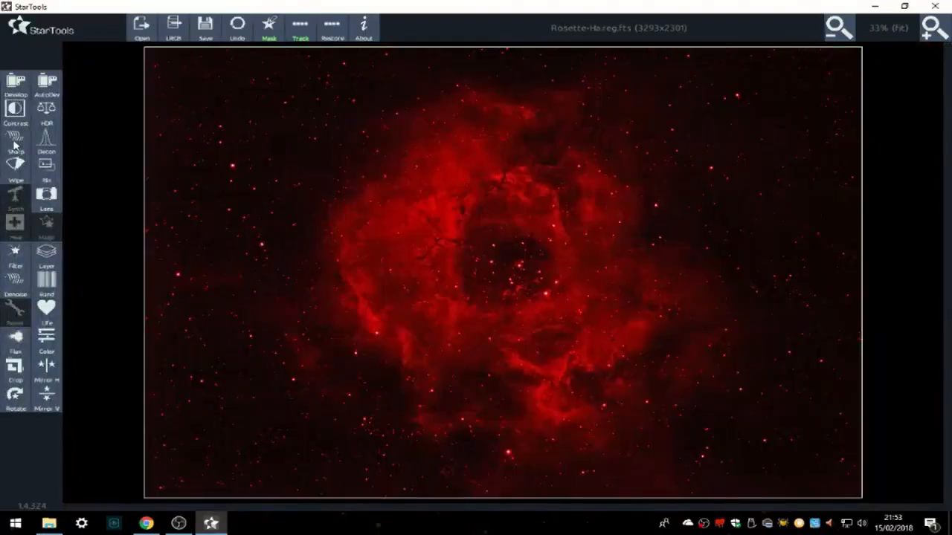
pyautogui.click(439, 500)
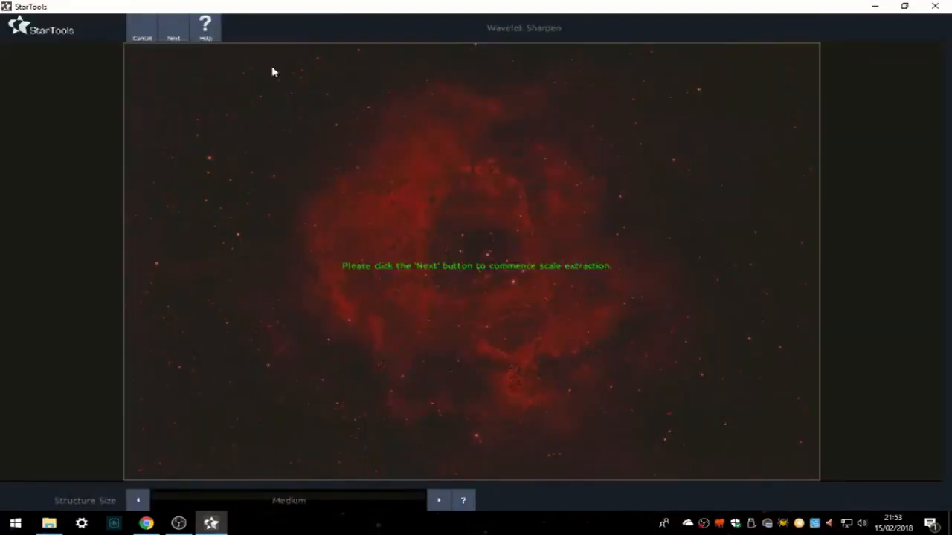
pyautogui.click(170, 39)
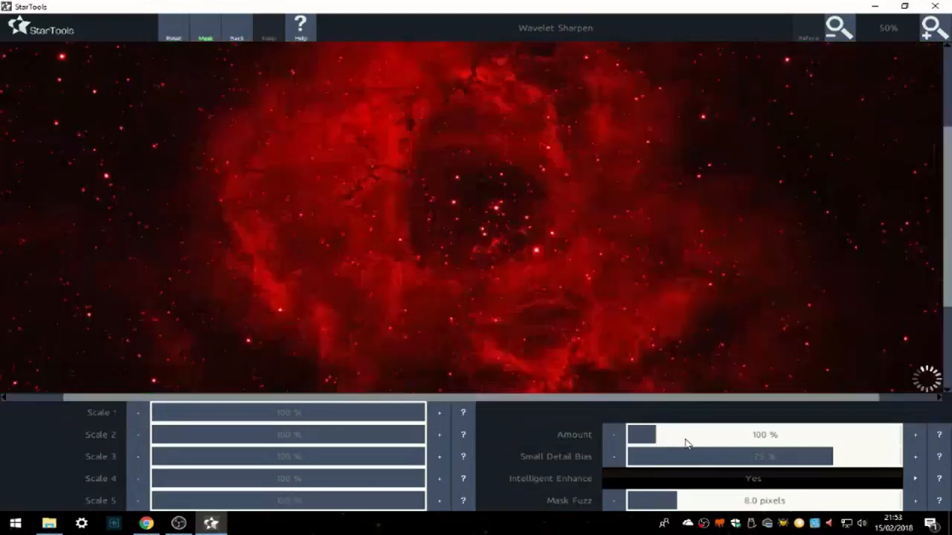
pyautogui.click(685, 441)
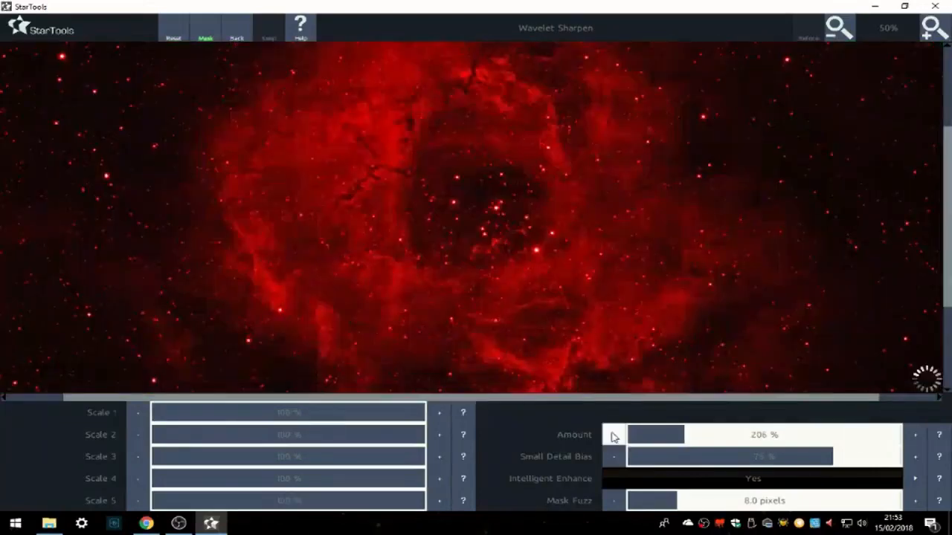
pyautogui.click(612, 438)
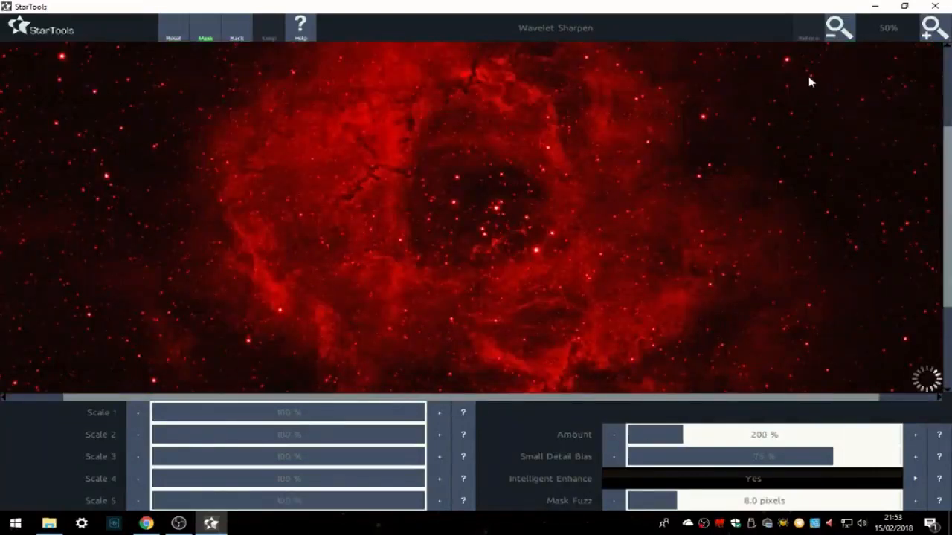
# - Compare the whole nebula before and after the Medium sharpening pass and keep the result
pyautogui.click(832, 30)
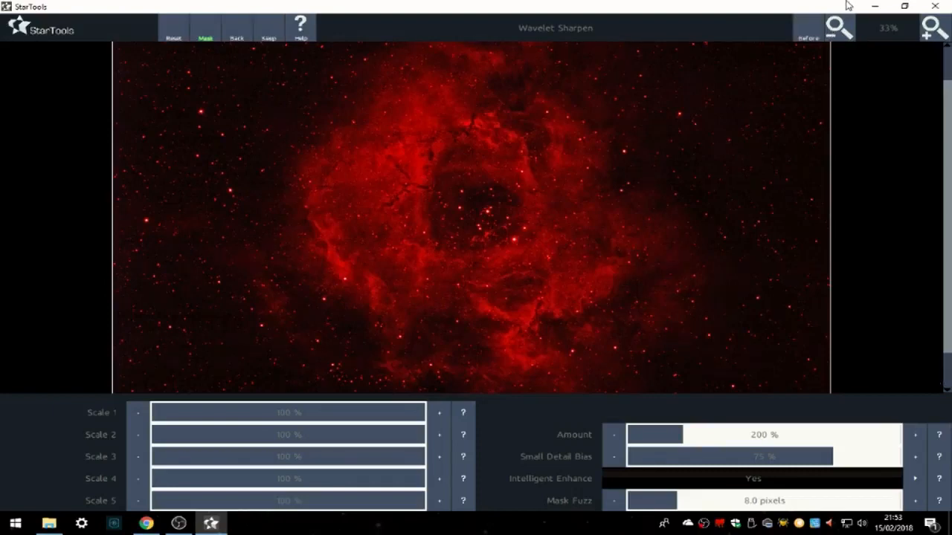
pyautogui.click(804, 34)
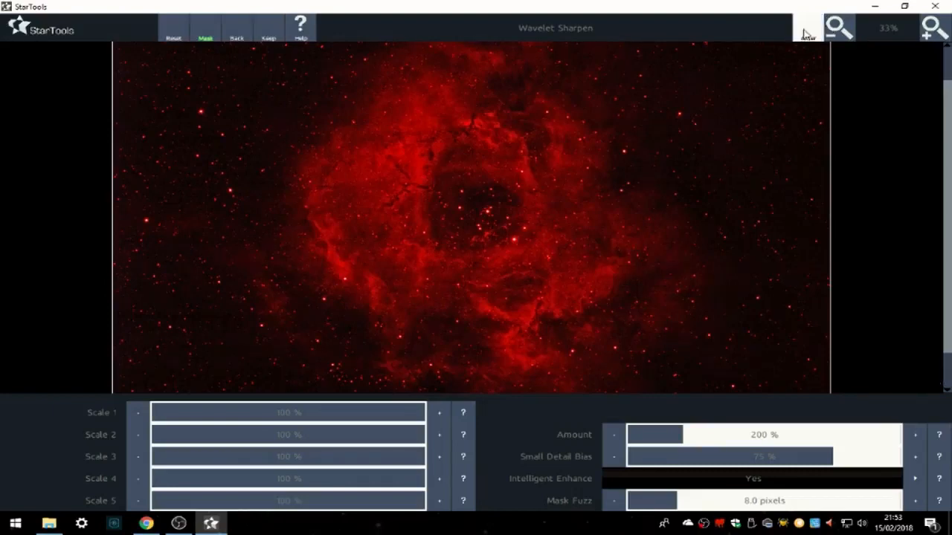
pyautogui.click(805, 34)
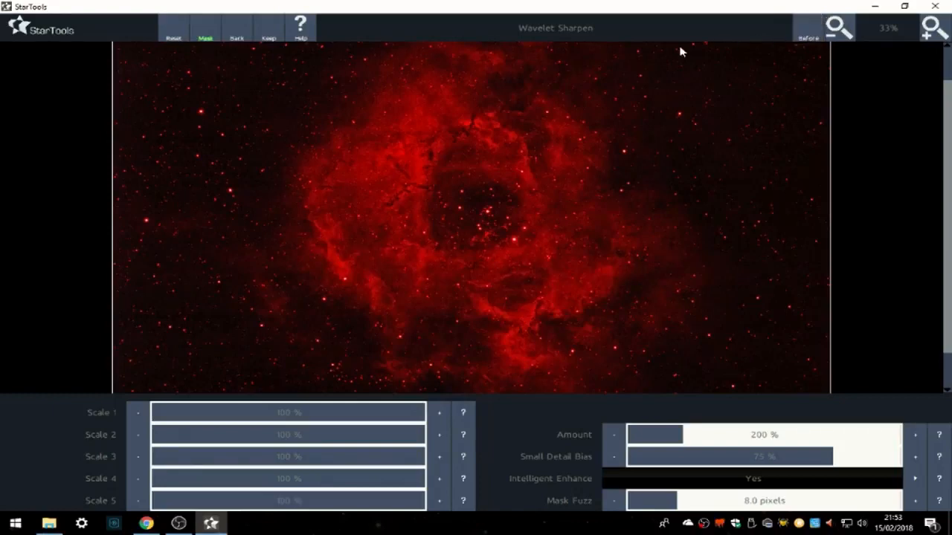
pyautogui.click(267, 35)
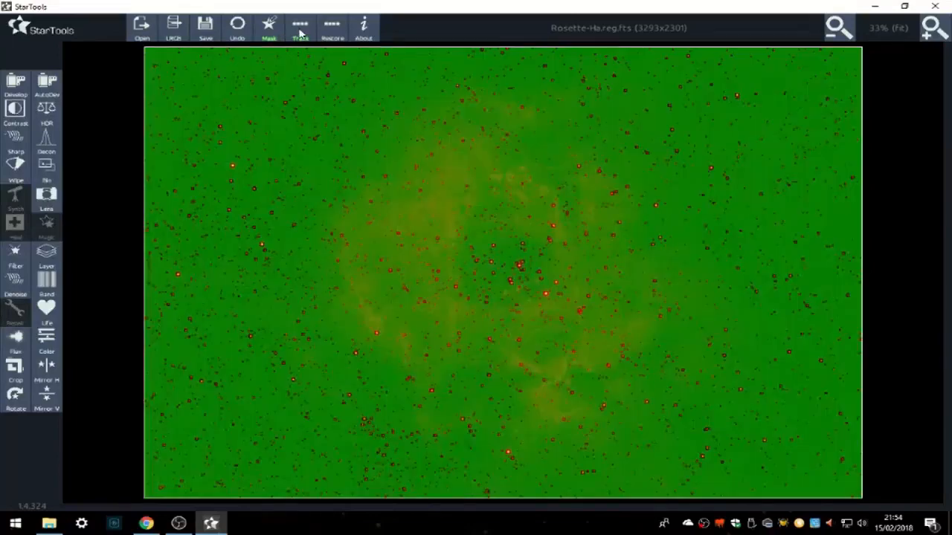
# - Stop tracking with final noise reduction and raise the De-Noise Grain Size to about 15 pixels
pyautogui.click(299, 28)
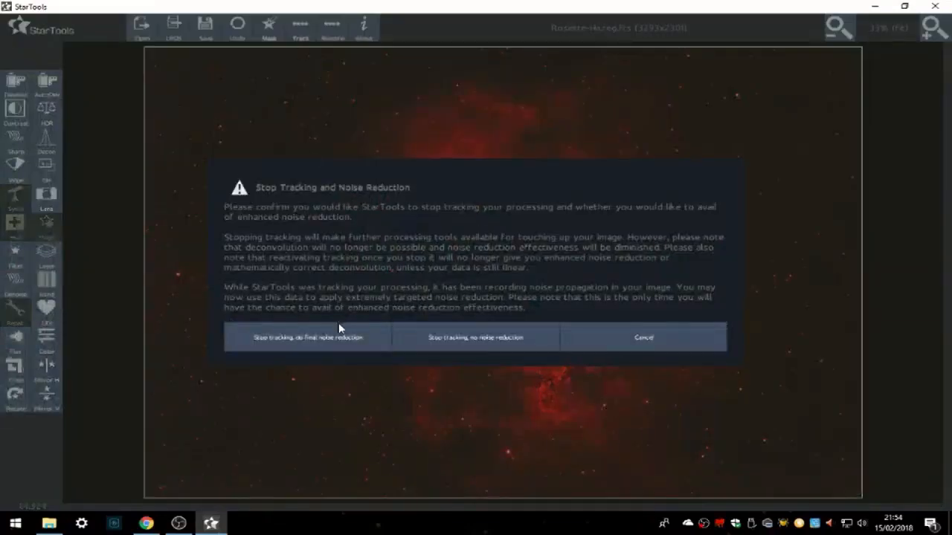
pyautogui.click(329, 341)
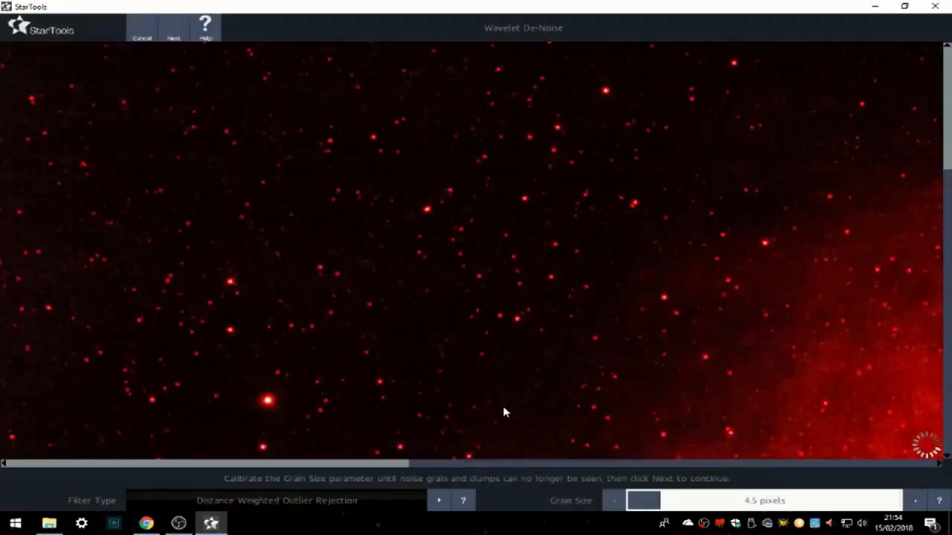
pyautogui.click(779, 502)
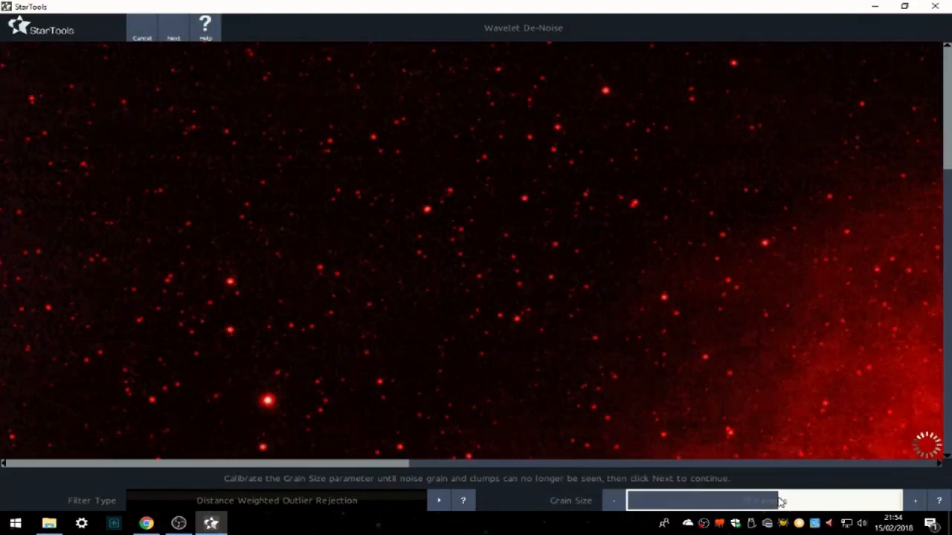
pyautogui.click(766, 504)
pyautogui.click(748, 503)
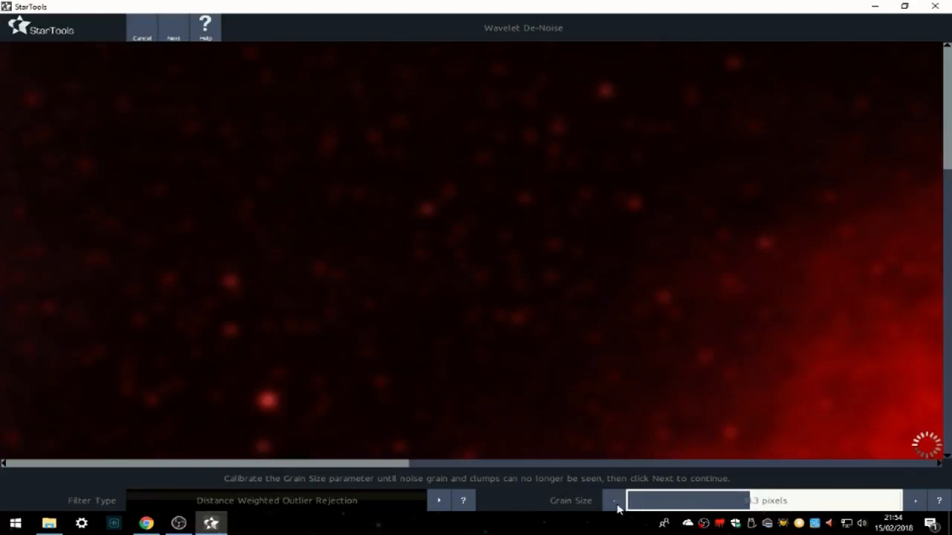
pyautogui.click(917, 502)
pyautogui.click(919, 503)
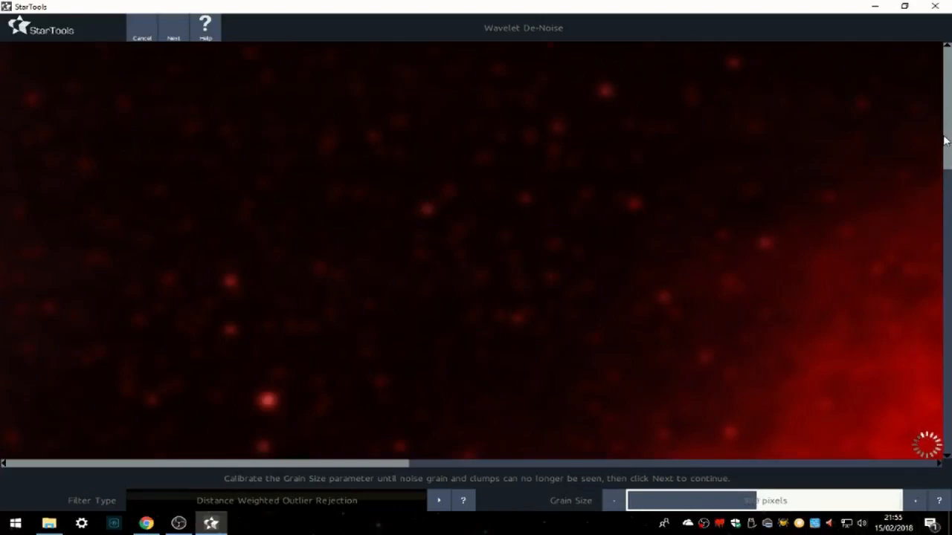
# - Check the grain near the nebula's edge, set Grain Size to 18.0 pixels and continue to the noise reduction settings
pyautogui.moveTo(946, 140); pyautogui.dragTo(950, 264)
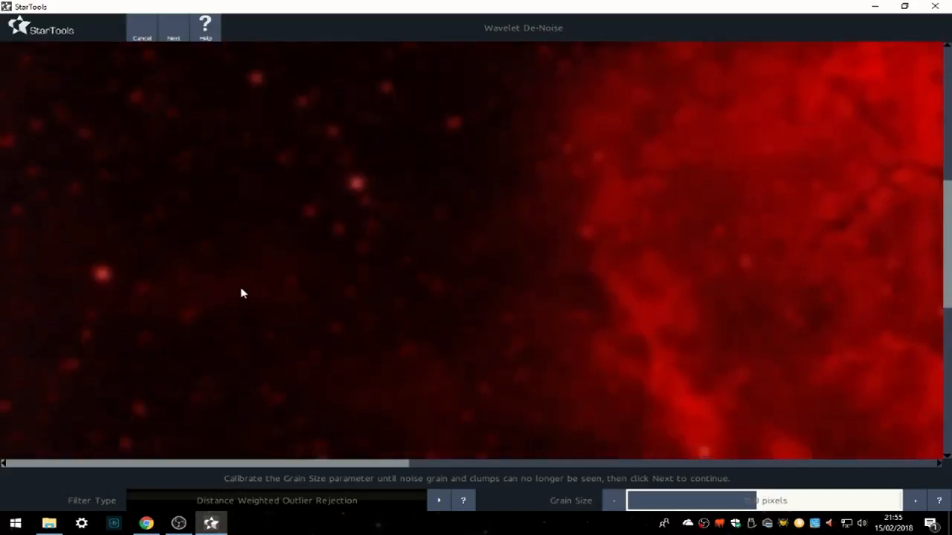
pyautogui.click(787, 502)
pyautogui.click(615, 501)
pyautogui.click(615, 501)
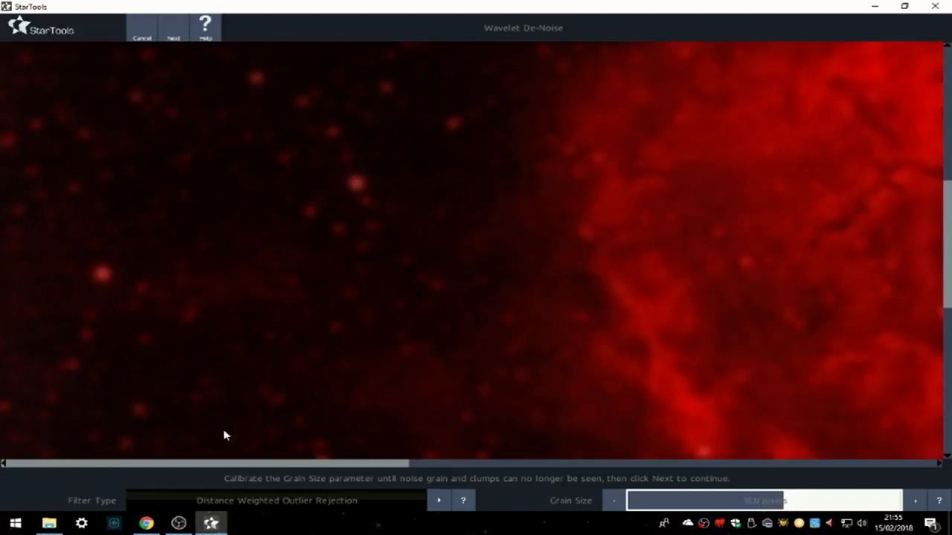
pyautogui.click(175, 35)
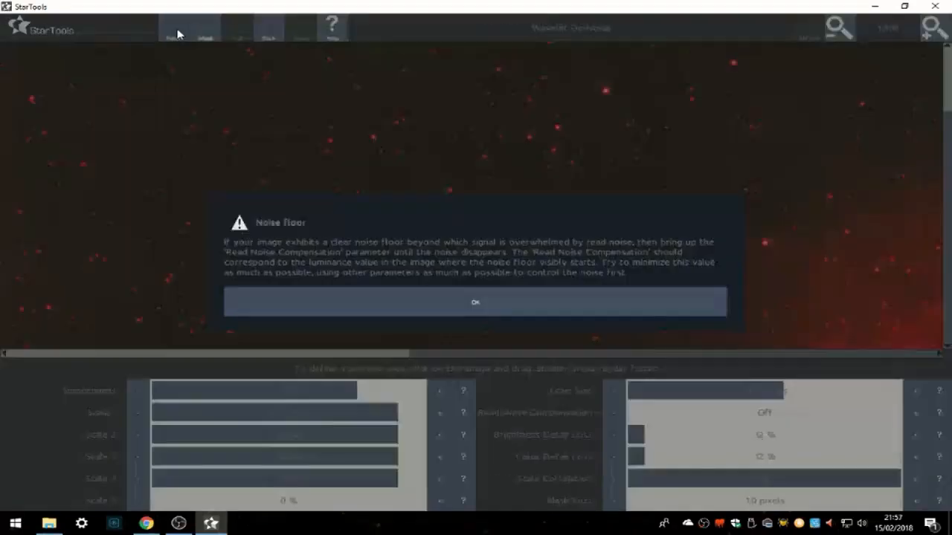
# - Reset the partial mask to a full mask for De-Noise and set Smoothness to 78 %
pyautogui.click(490, 307)
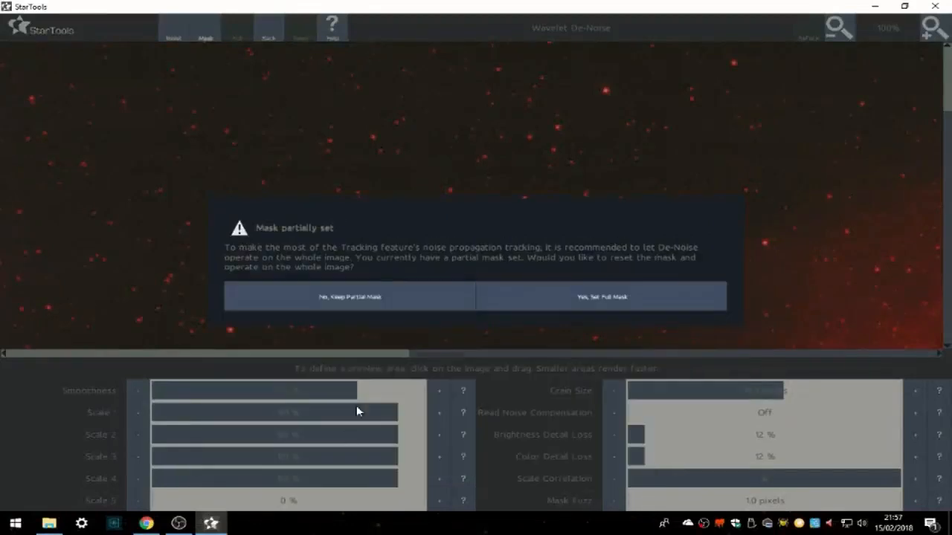
pyautogui.click(617, 301)
pyautogui.click(443, 392)
pyautogui.click(443, 392)
pyautogui.click(442, 392)
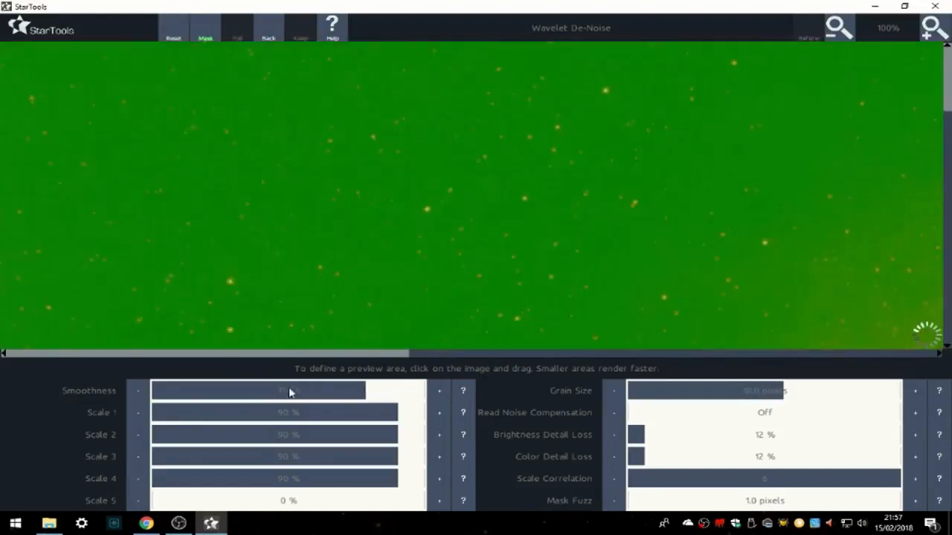
# - Compare the nebula before and after noise reduction and keep the denoised image
pyautogui.click(838, 30)
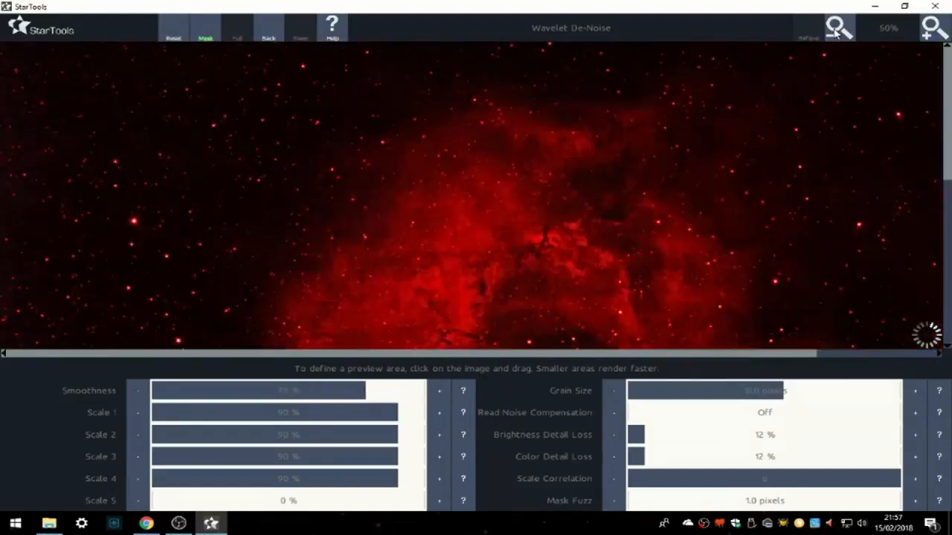
pyautogui.click(837, 30)
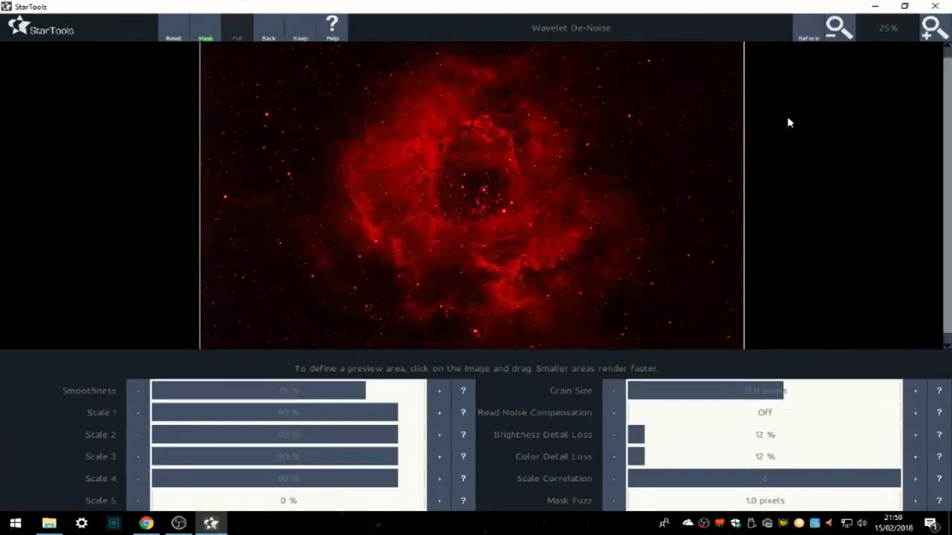
pyautogui.click(931, 30)
pyautogui.click(811, 37)
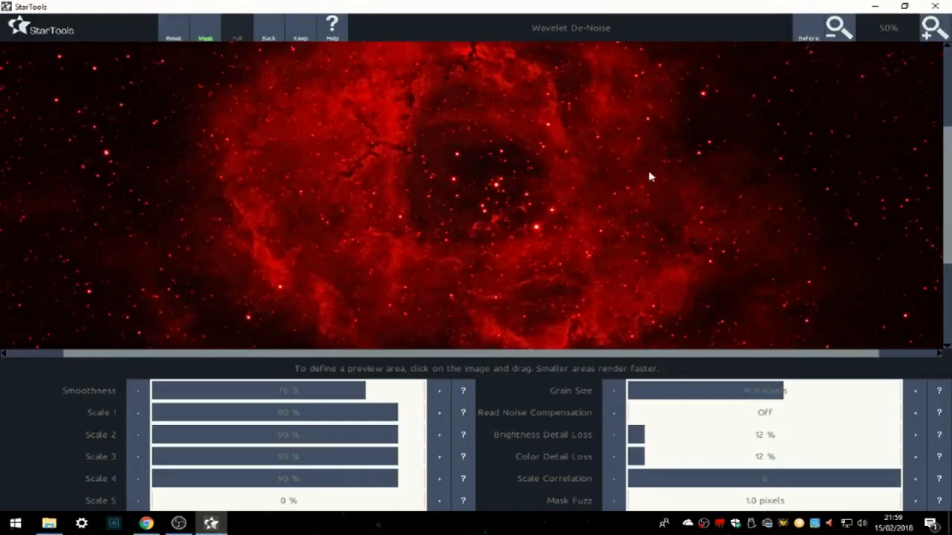
pyautogui.click(832, 35)
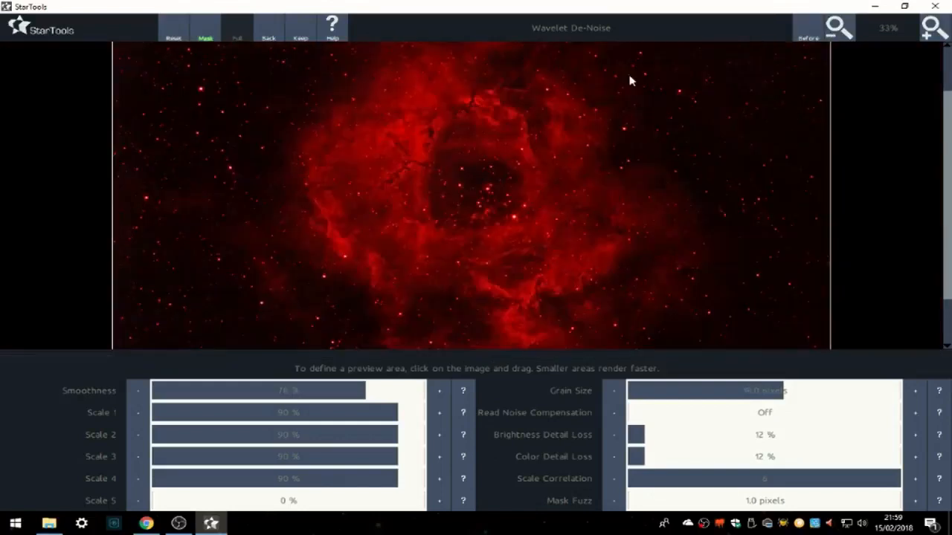
pyautogui.click(301, 35)
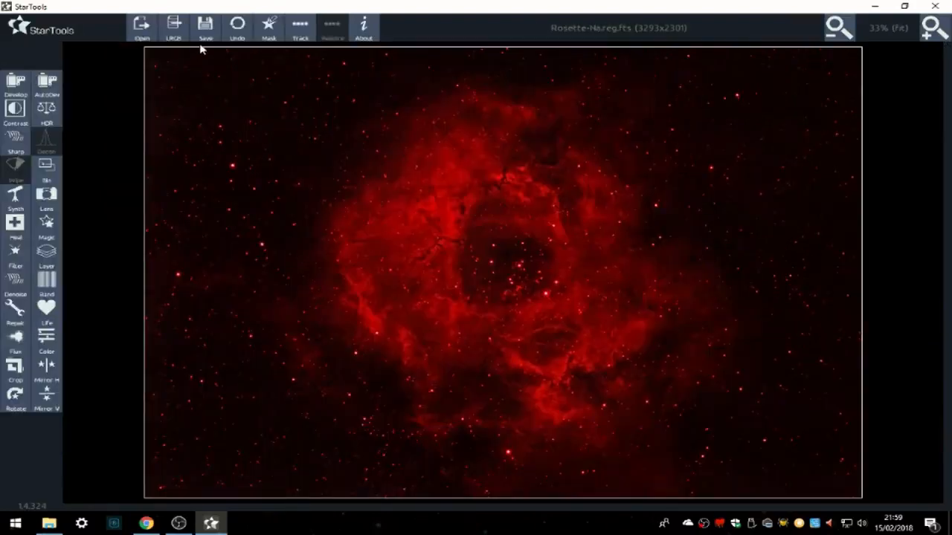
# - Save the processed Ha image as Rosette-Ha.reg.tiff in the video folder
pyautogui.click(207, 31)
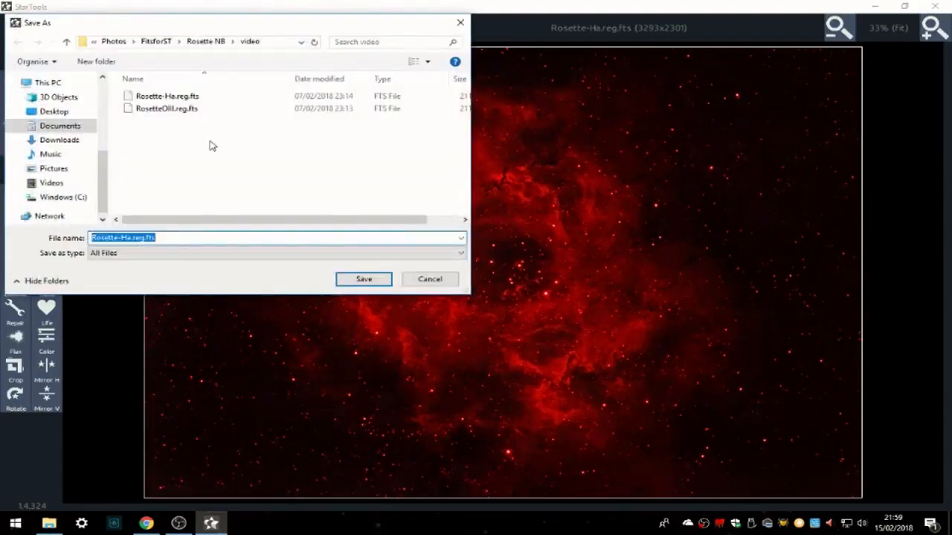
pyautogui.moveTo(157, 237); pyautogui.dragTo(147, 240)
pyautogui.write('tiff')
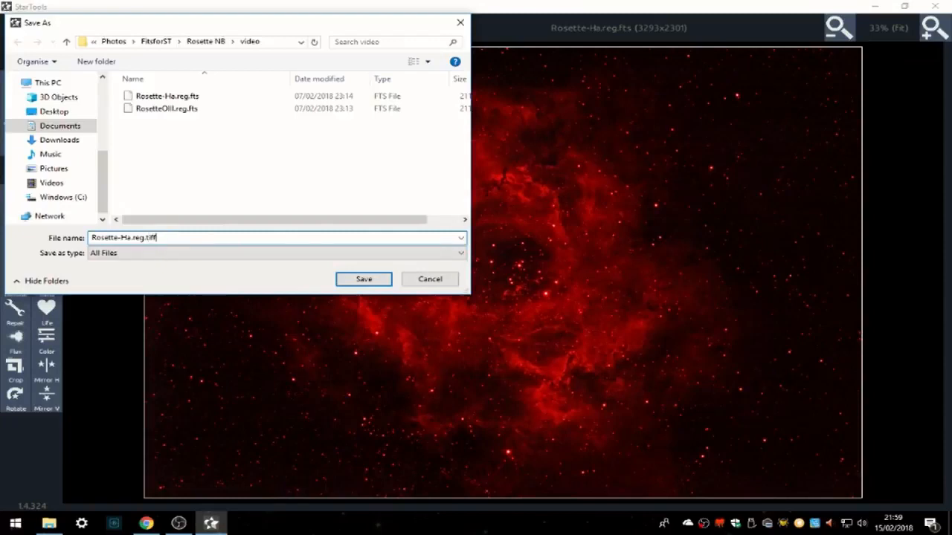
pyautogui.click(370, 281)
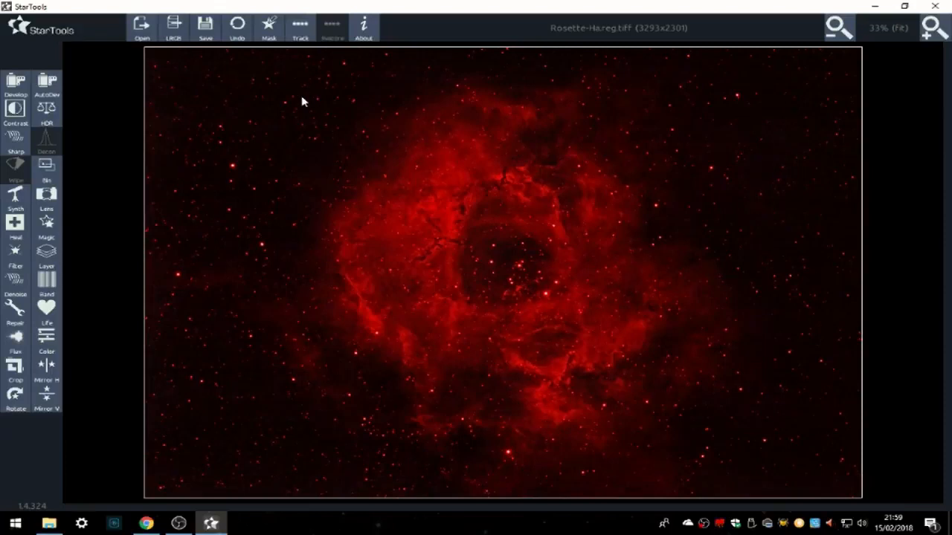
# - Open RosetteOIII.reg.fts as linear data that was not Bayered or is whitebalanced, and dismiss the stacking artifacts notice
pyautogui.click(148, 34)
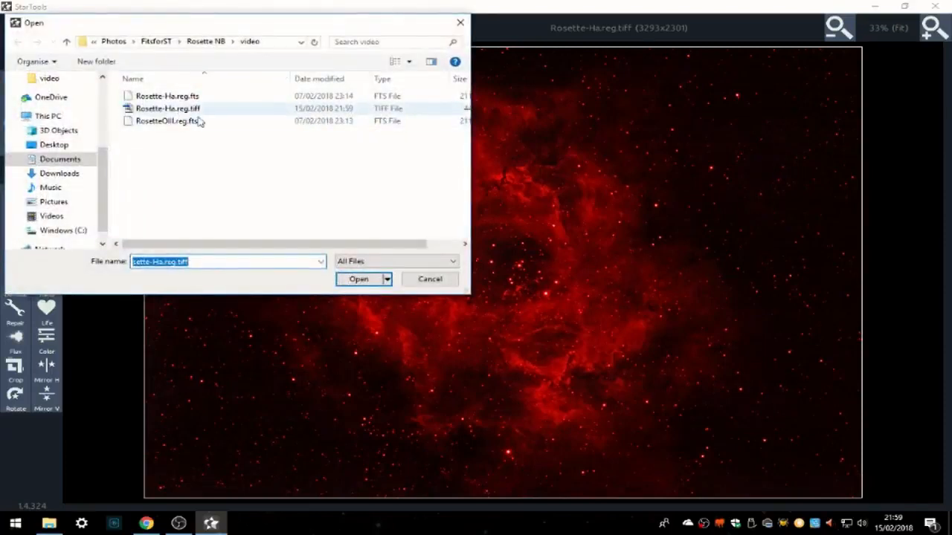
pyautogui.click(189, 121)
pyautogui.click(371, 279)
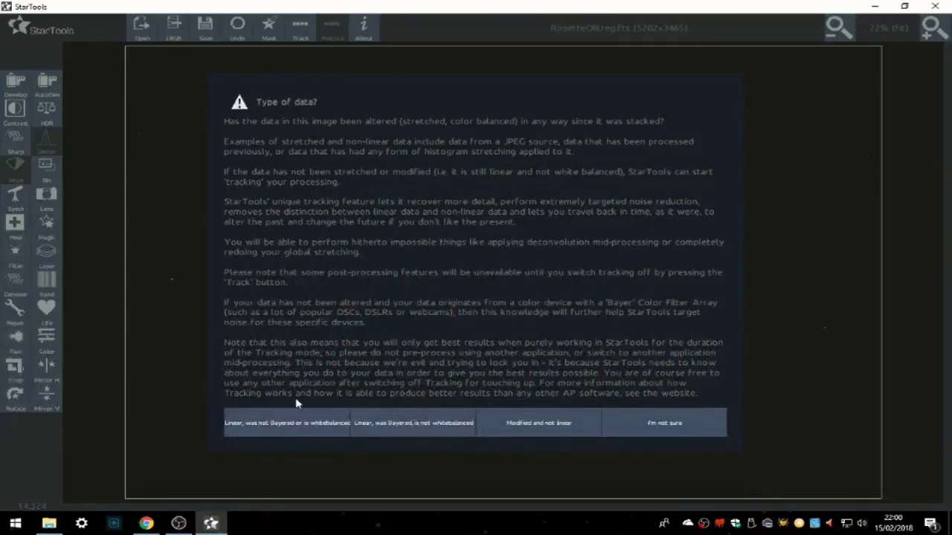
pyautogui.click(296, 422)
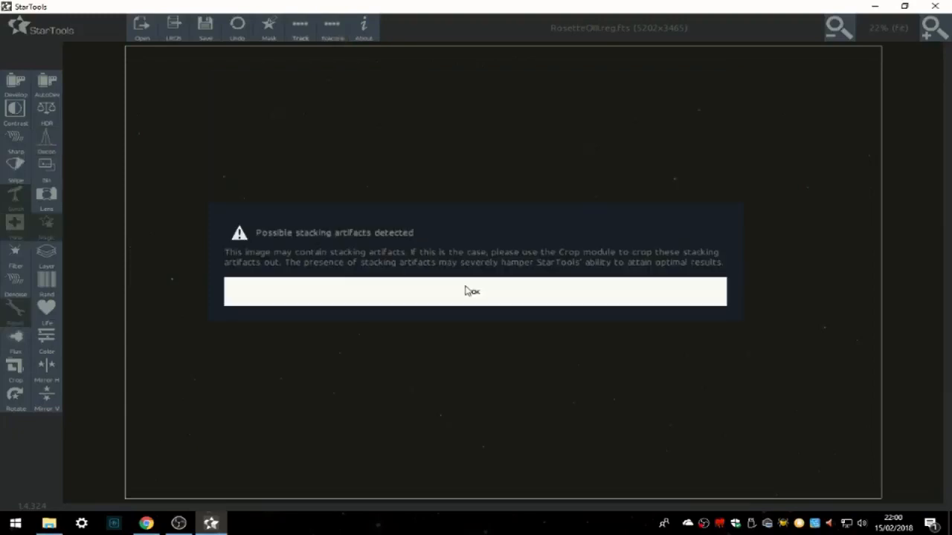
pyautogui.click(468, 291)
# - Bin the OIII image to 71% and crop it to the same 3293 x 2301 pixel area as the Ha image
pyautogui.click(47, 165)
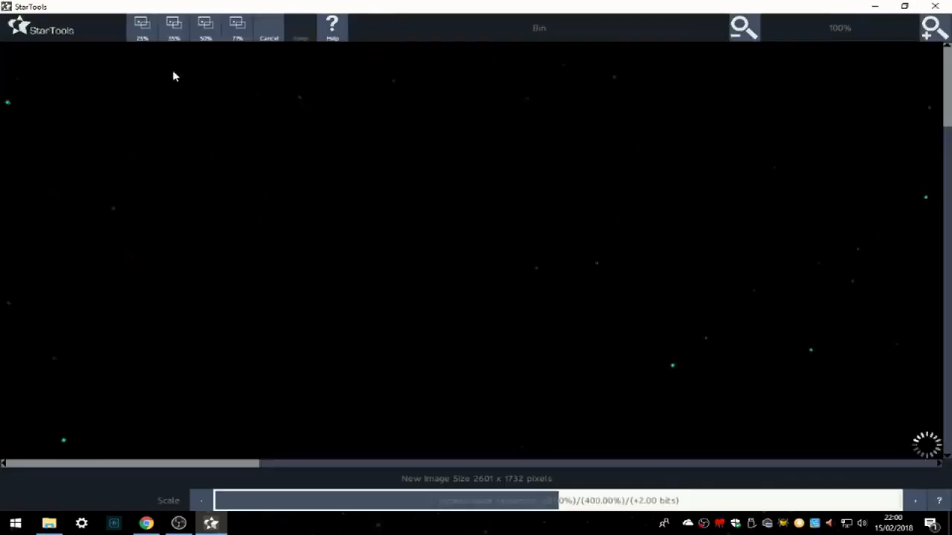
pyautogui.click(238, 34)
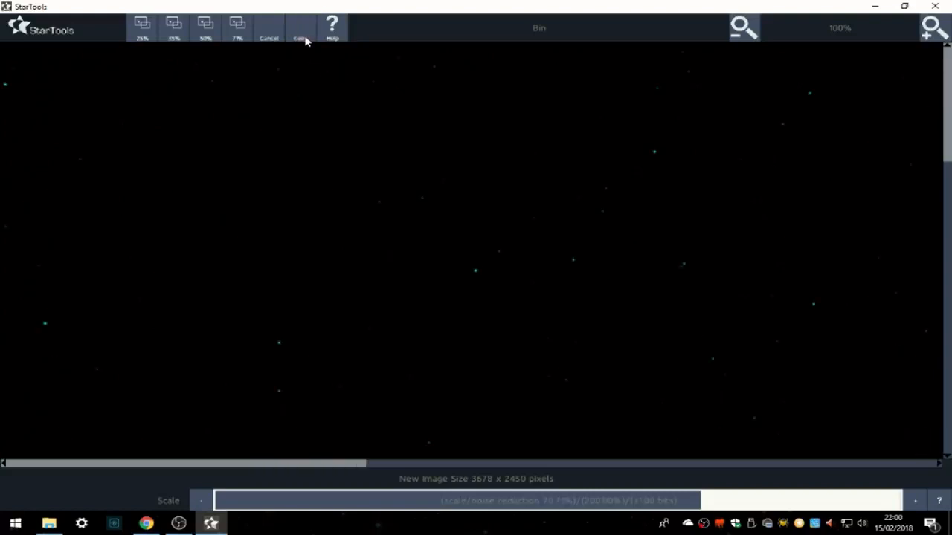
pyautogui.click(301, 33)
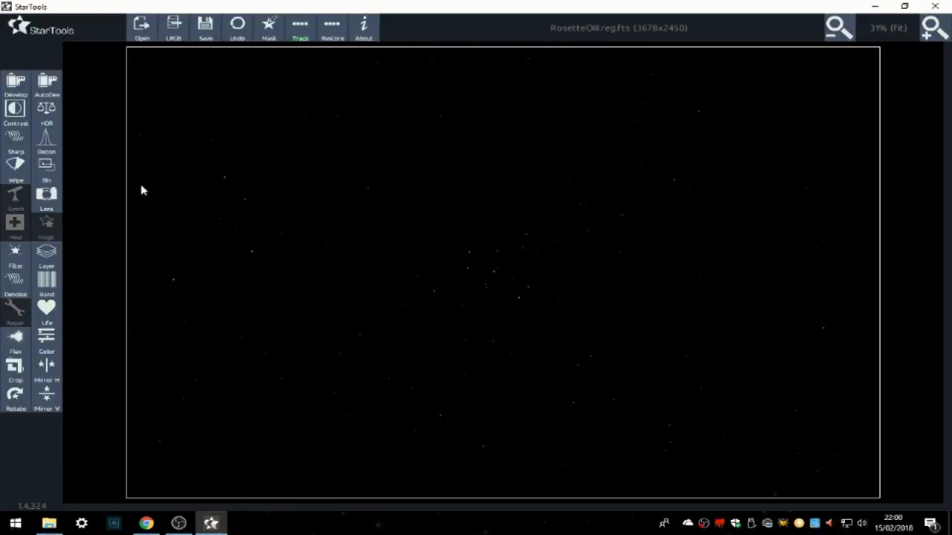
pyautogui.click(15, 366)
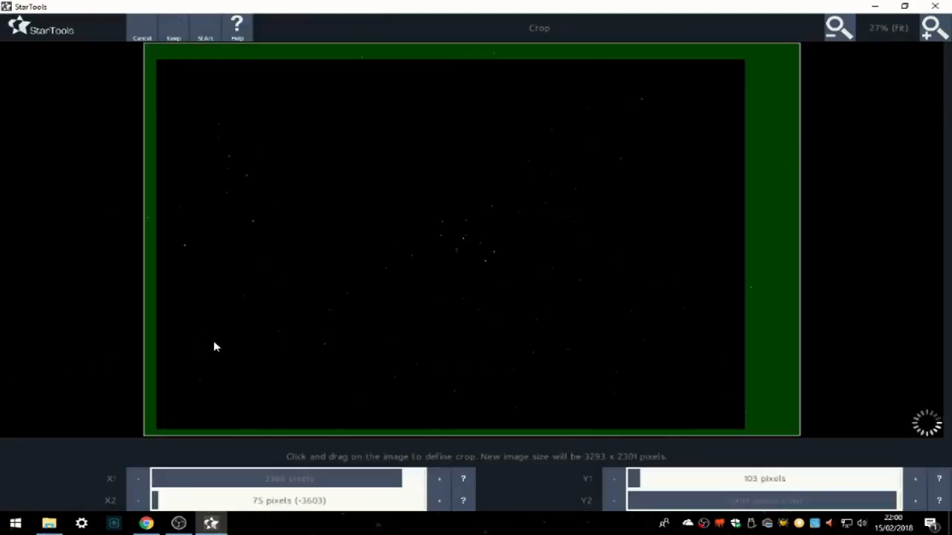
pyautogui.click(173, 37)
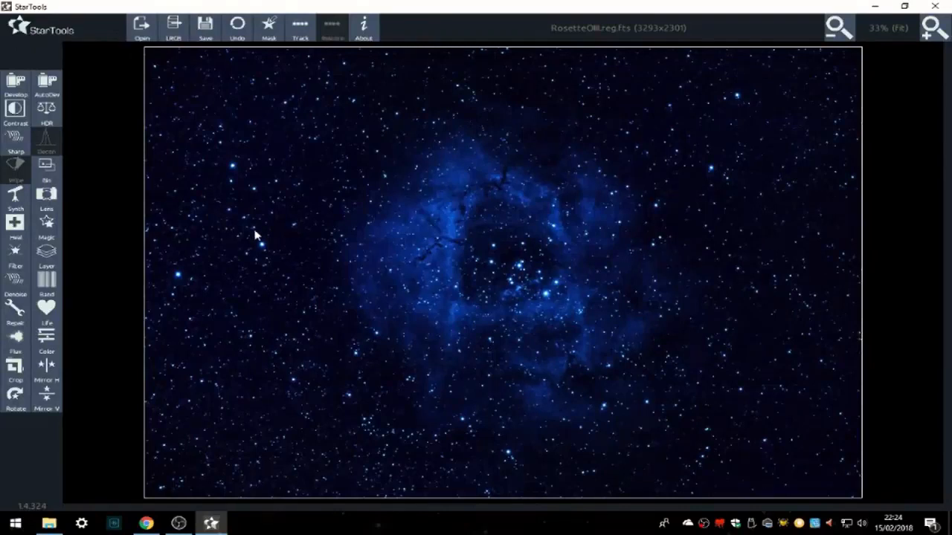
# - Save the processed OIII image as RosetteOIII.reg.tiff in the video folder
pyautogui.click(202, 40)
pyautogui.click(159, 239)
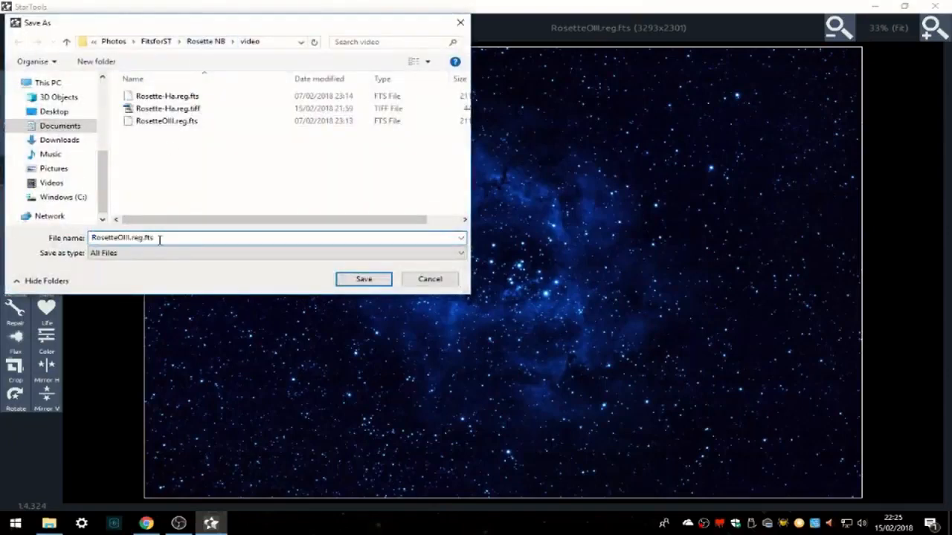
pyautogui.press('BackSpace')
pyautogui.press('BackSpace')
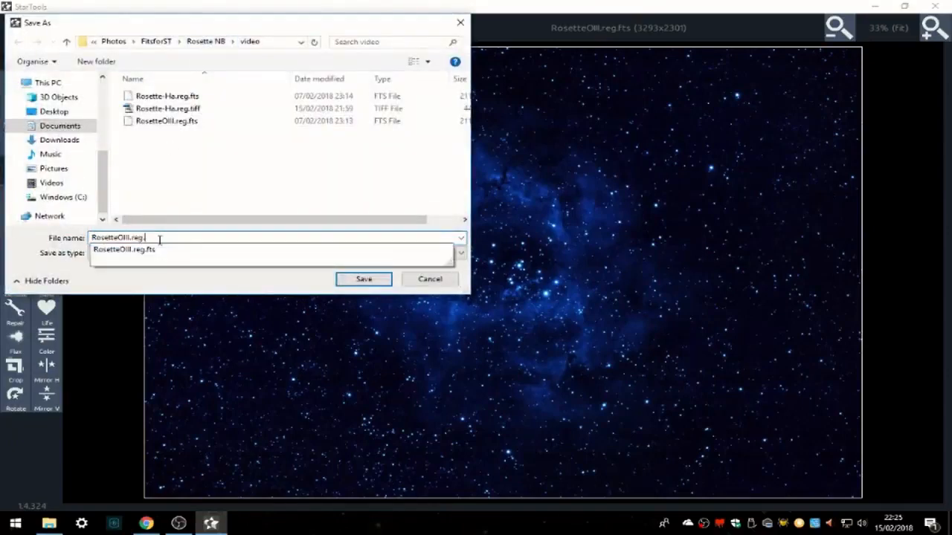
pyautogui.write('tiff')
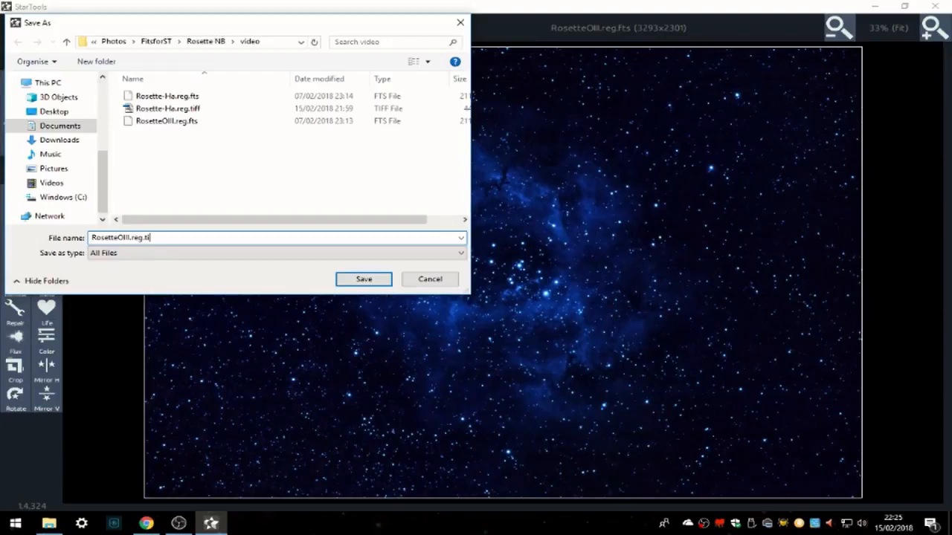
pyautogui.click(364, 281)
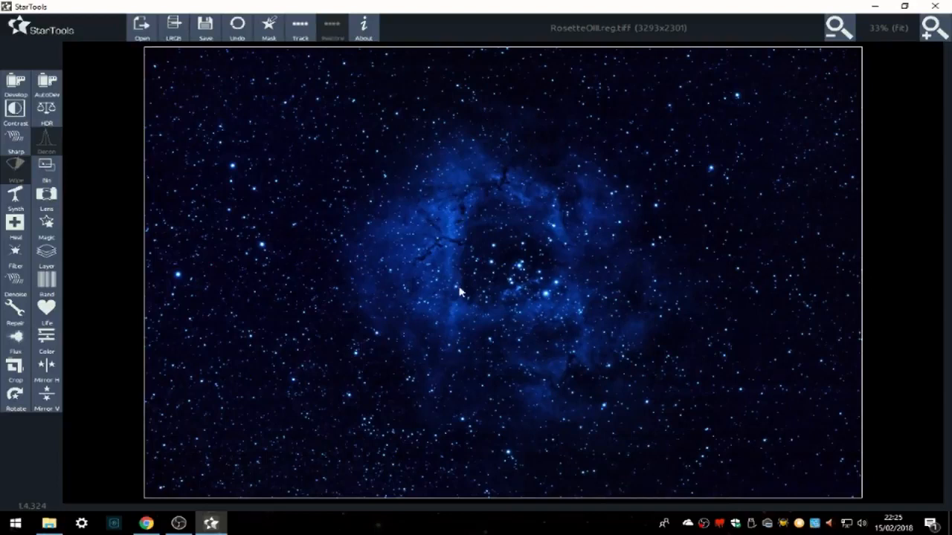
# - Load Rosette-Ha.reg.tiff into the Layer module's foreground and swap the layers so that Ha is the background and OIII the foreground
pyautogui.click(47, 256)
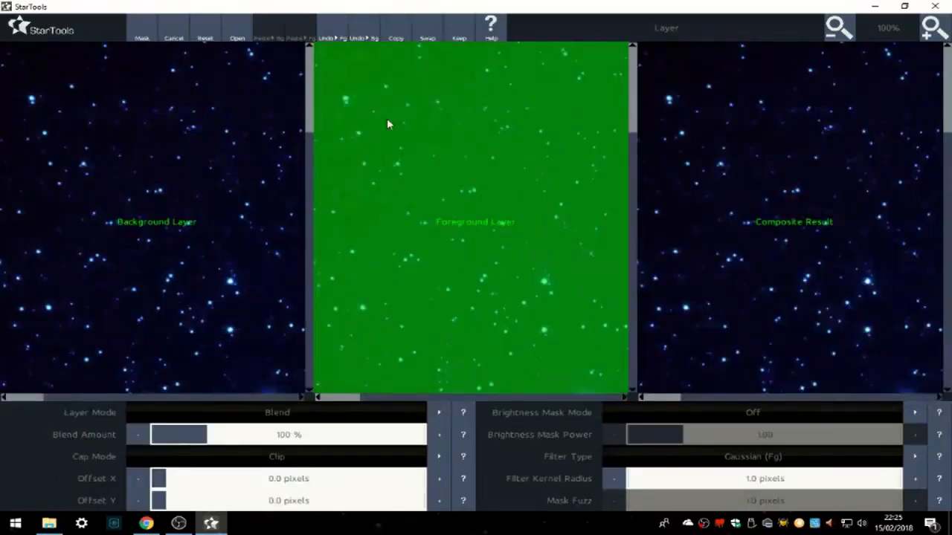
pyautogui.click(239, 32)
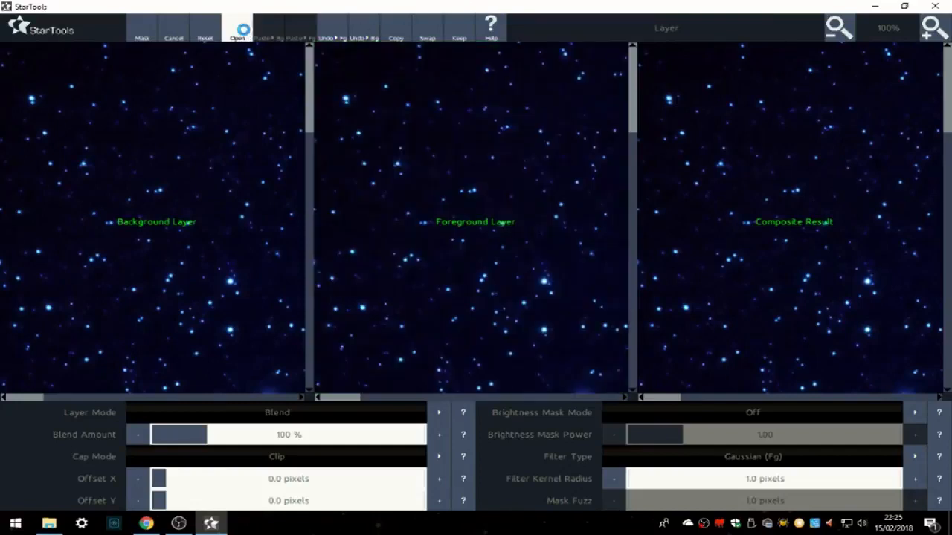
pyautogui.click(228, 120)
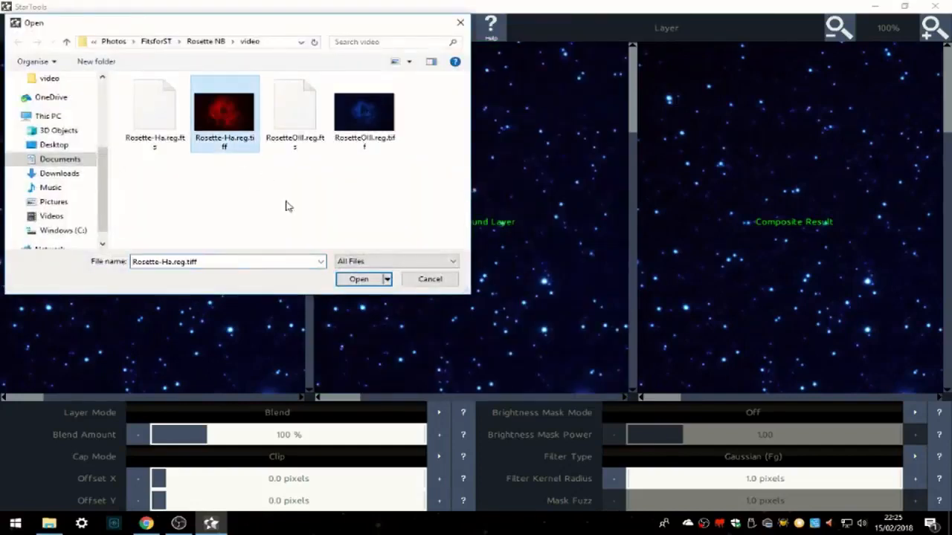
pyautogui.click(360, 279)
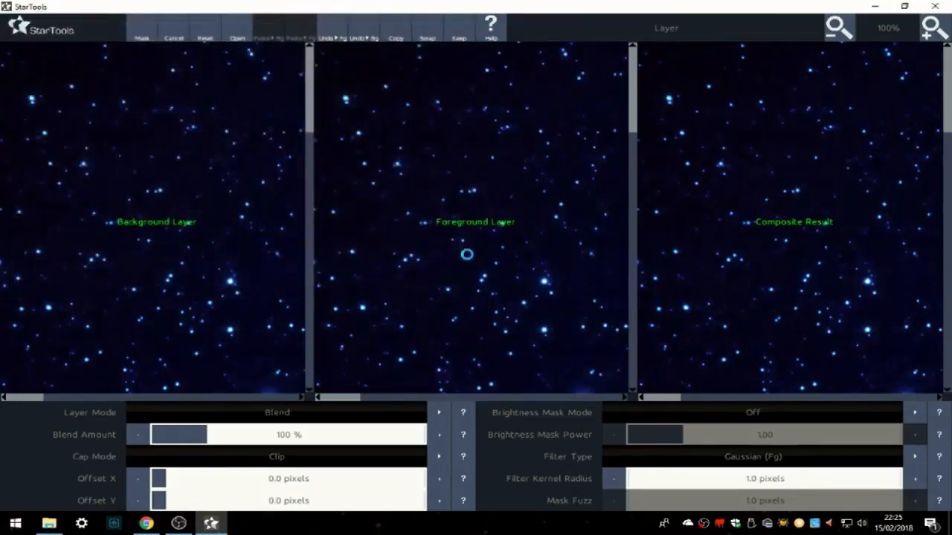
pyautogui.click(839, 29)
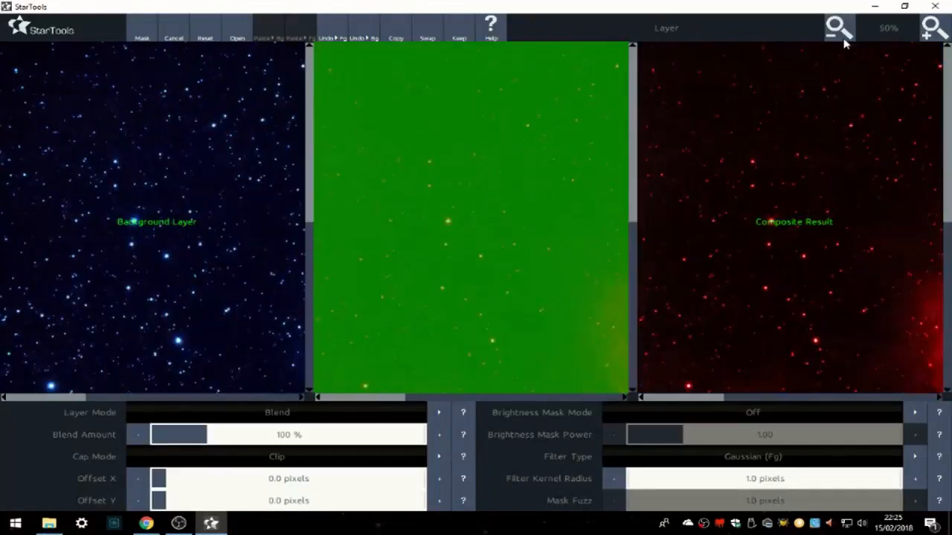
pyautogui.click(839, 29)
pyautogui.click(839, 31)
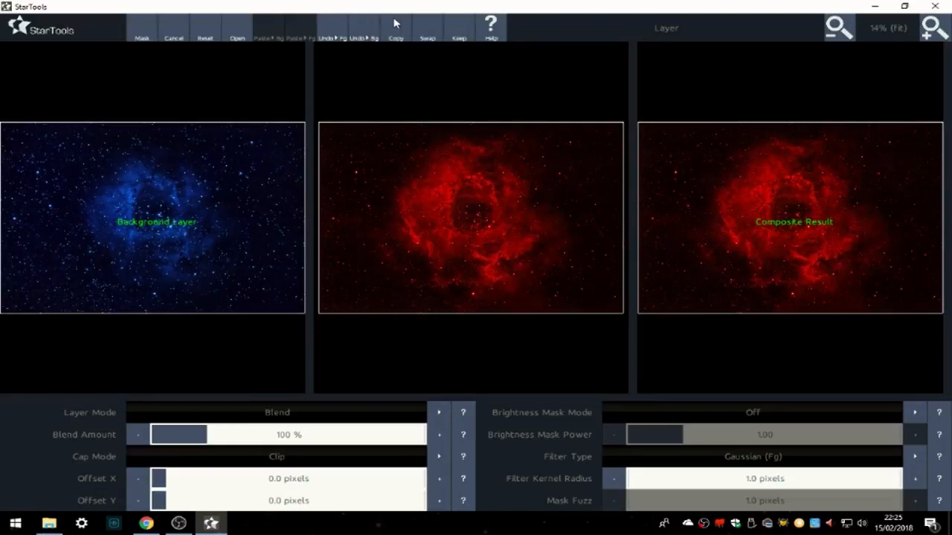
pyautogui.click(422, 37)
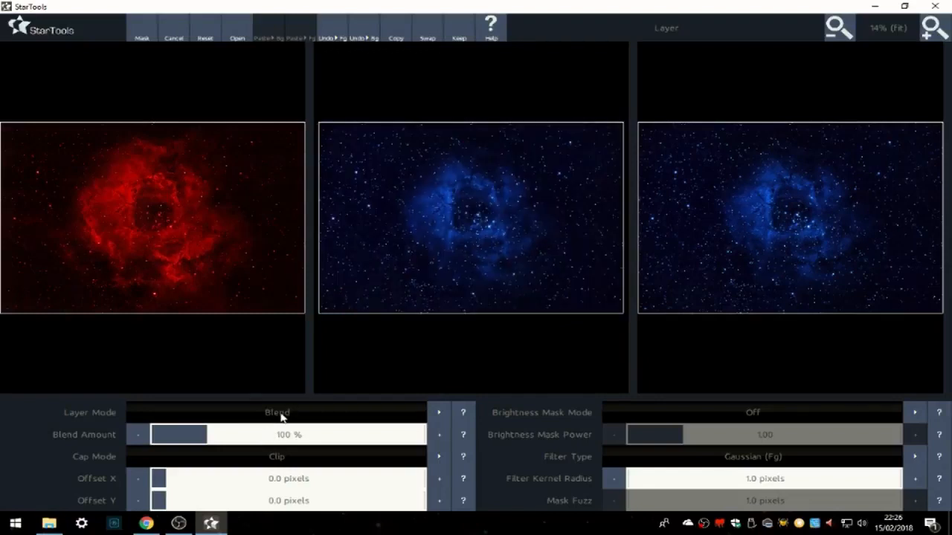
# - Reduce the Blend Amount to 42 % and change the Layer Mode from Blend to Lighten
pyautogui.click(181, 439)
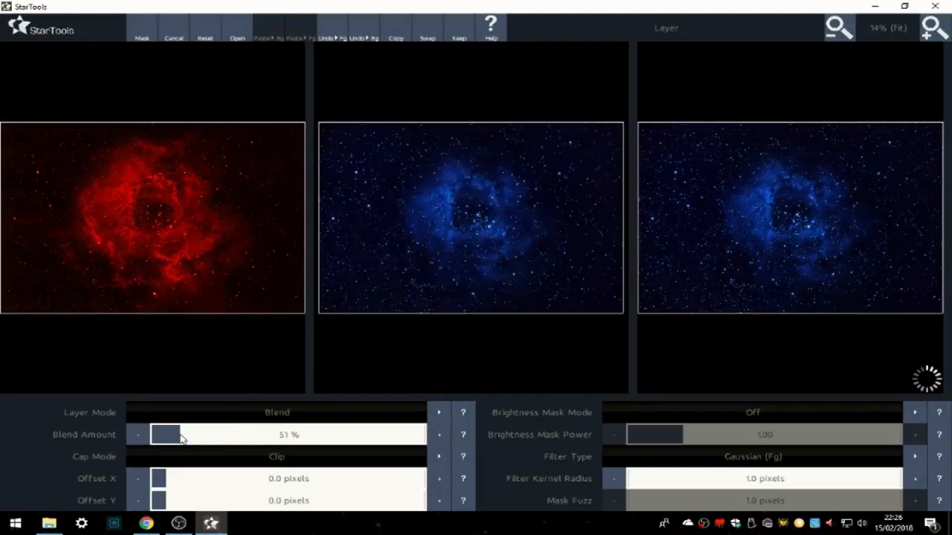
pyautogui.click(177, 438)
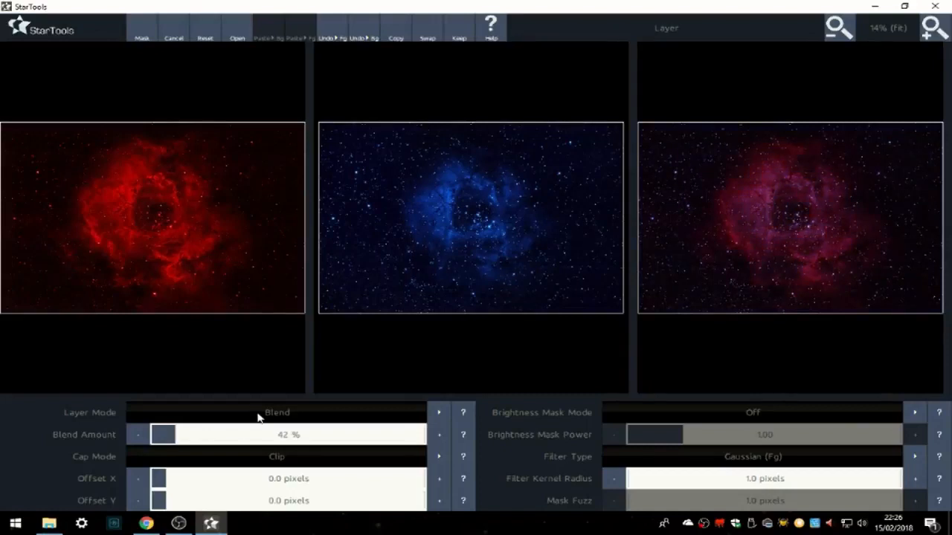
pyautogui.click(286, 417)
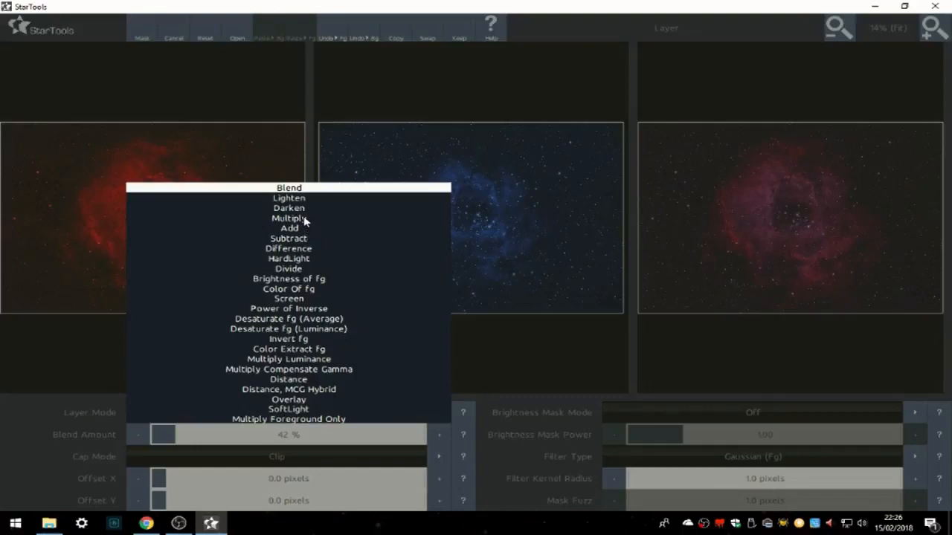
pyautogui.click(296, 198)
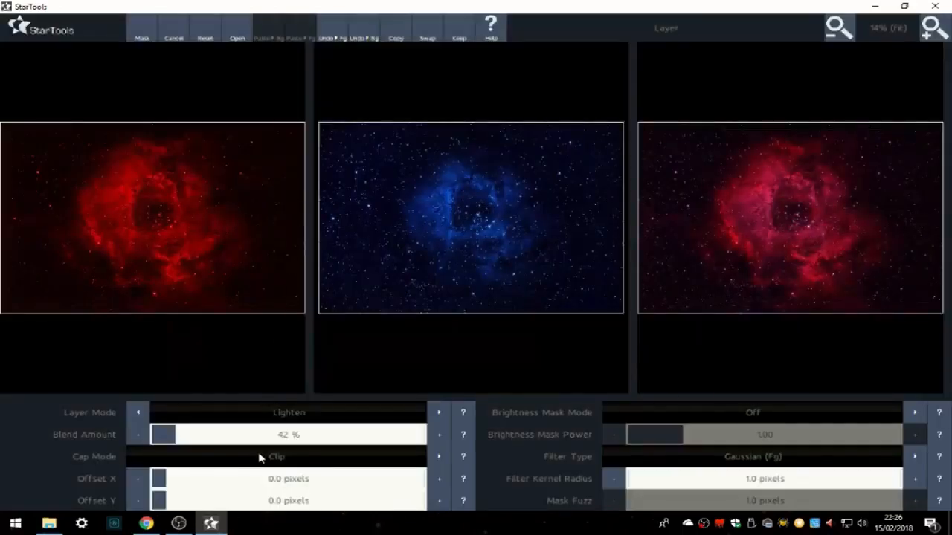
# - Try Blend Amounts between 74 % and 169 % on the Lighten composite, settle on 137 % and check the whole nebula
pyautogui.click(193, 438)
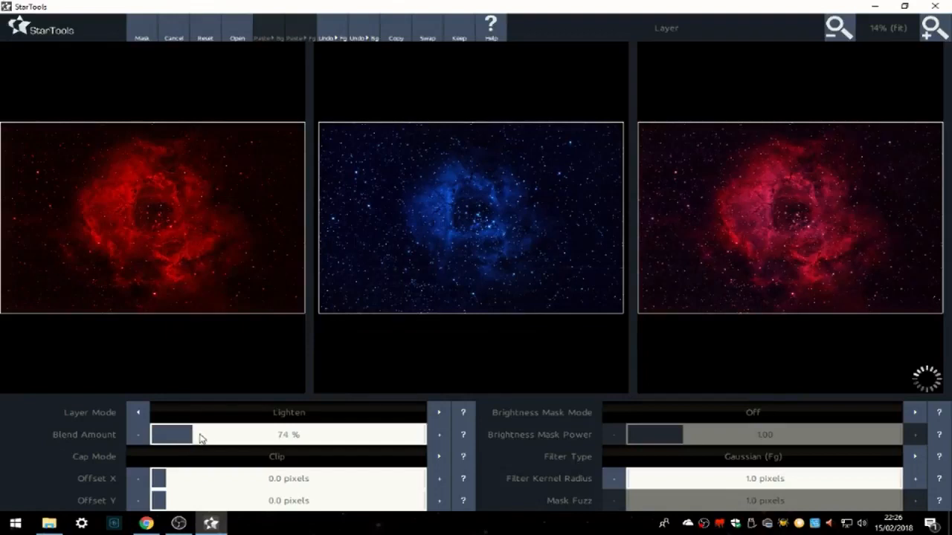
pyautogui.click(211, 438)
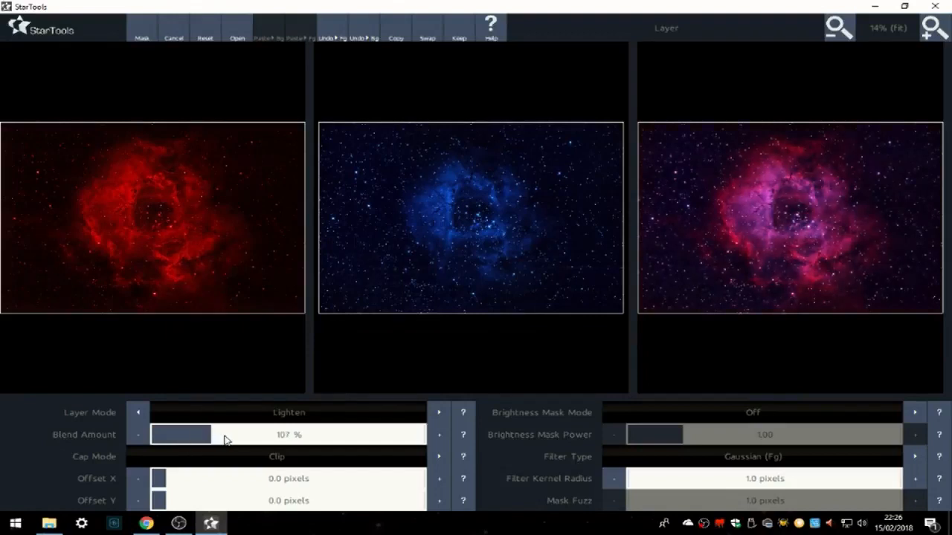
pyautogui.click(230, 439)
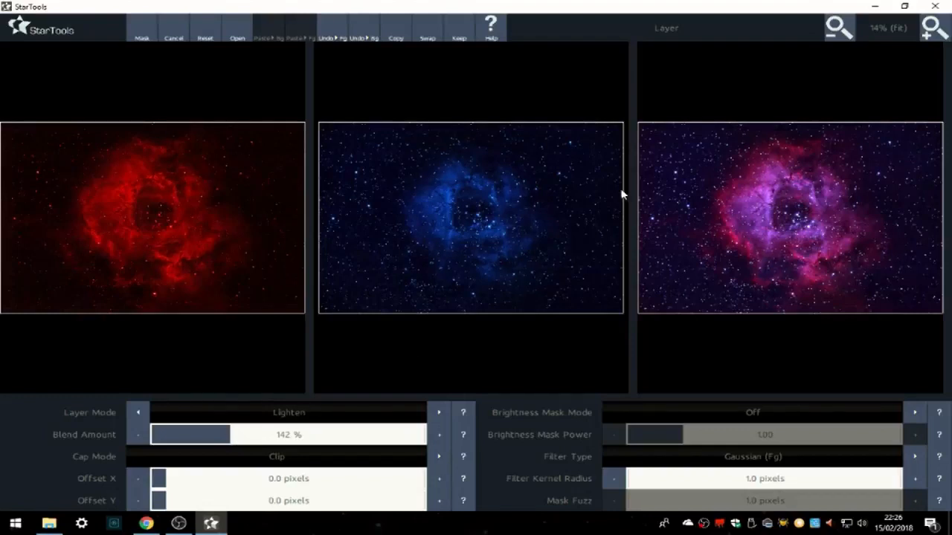
pyautogui.click(932, 28)
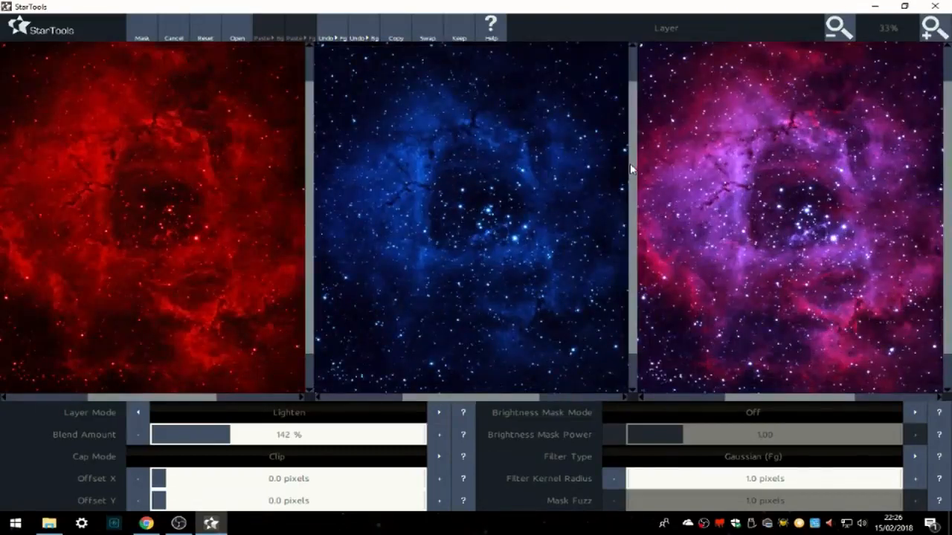
pyautogui.click(246, 435)
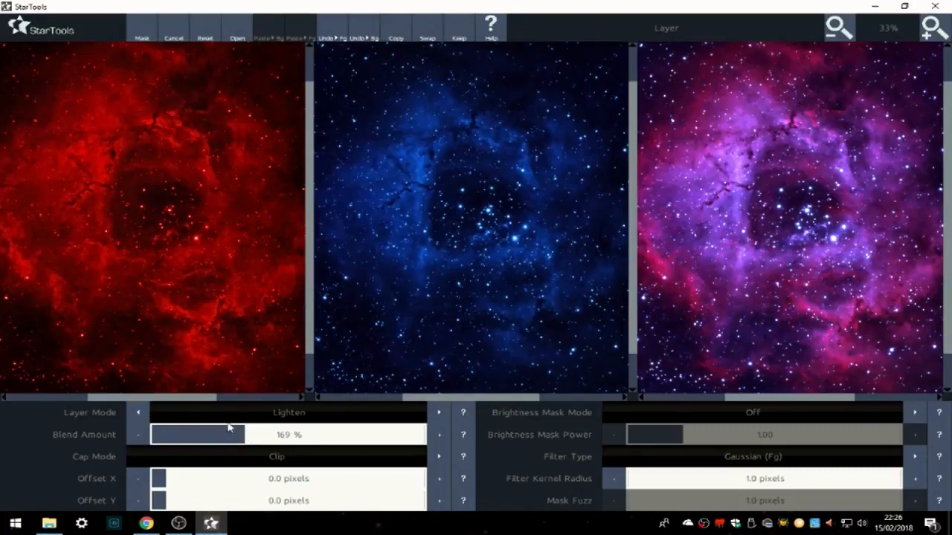
pyautogui.click(215, 439)
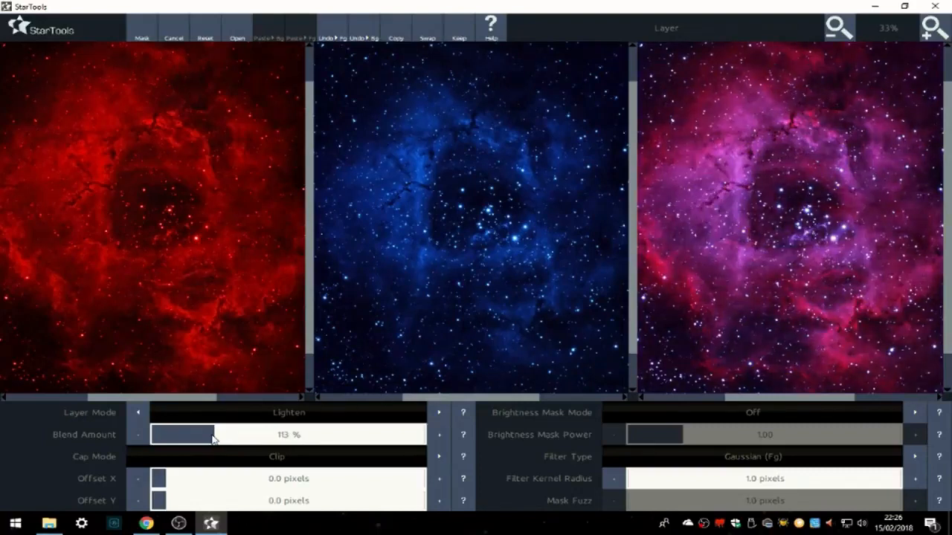
pyautogui.moveTo(207, 439); pyautogui.dragTo(200, 440)
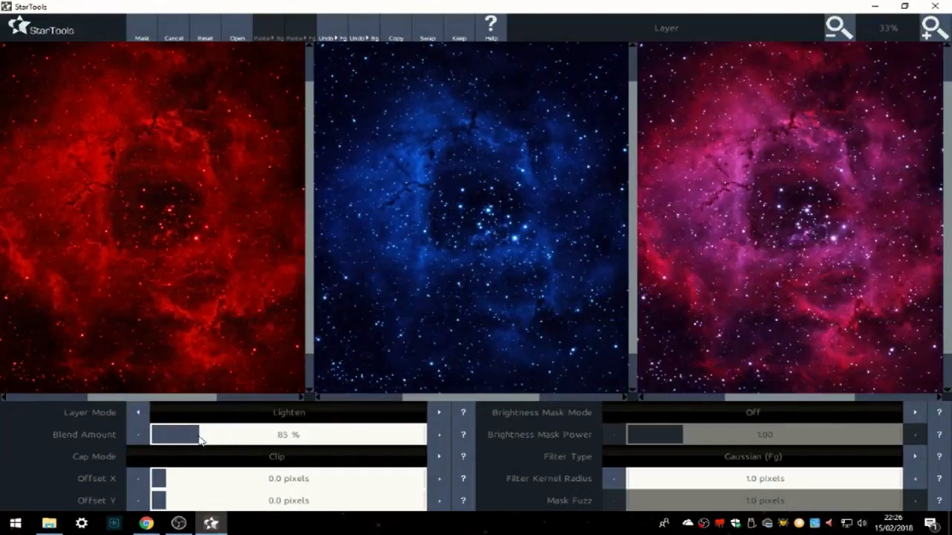
pyautogui.click(228, 439)
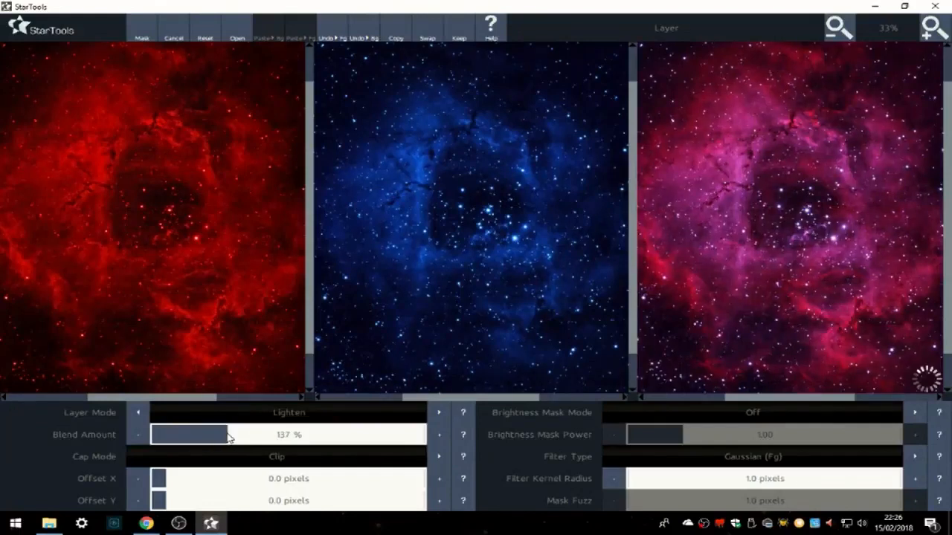
pyautogui.click(843, 41)
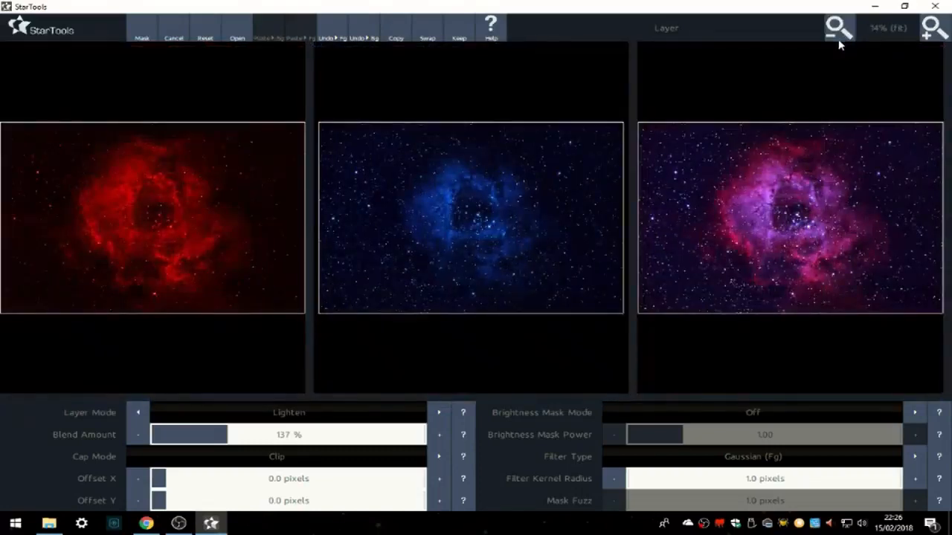
# - Try the Add layer mode on the composite with Blend Amounts of 93 % and 99 %
pyautogui.click(282, 415)
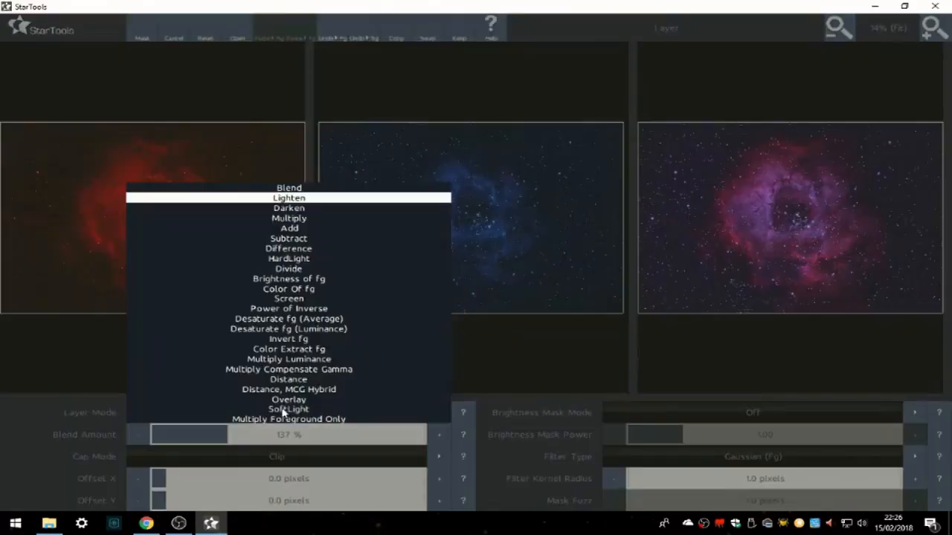
pyautogui.click(301, 229)
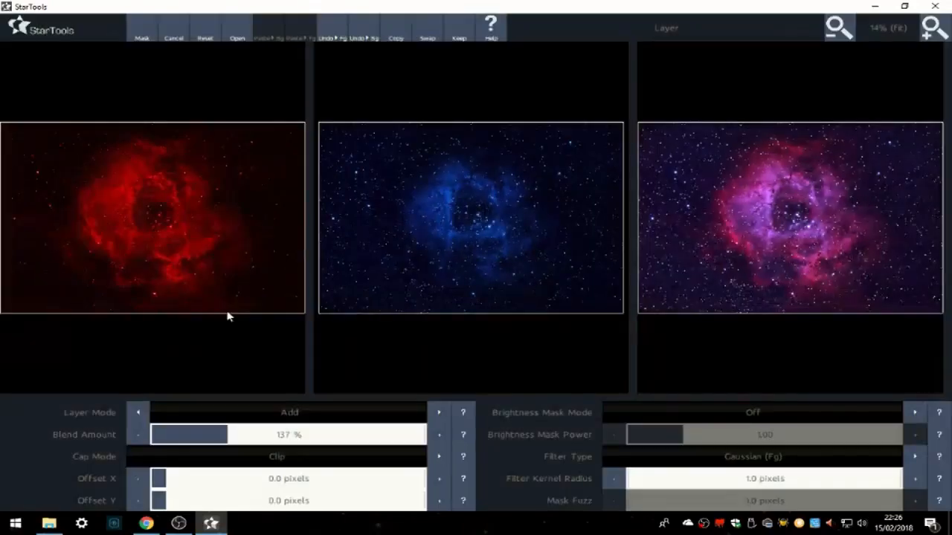
pyautogui.click(205, 443)
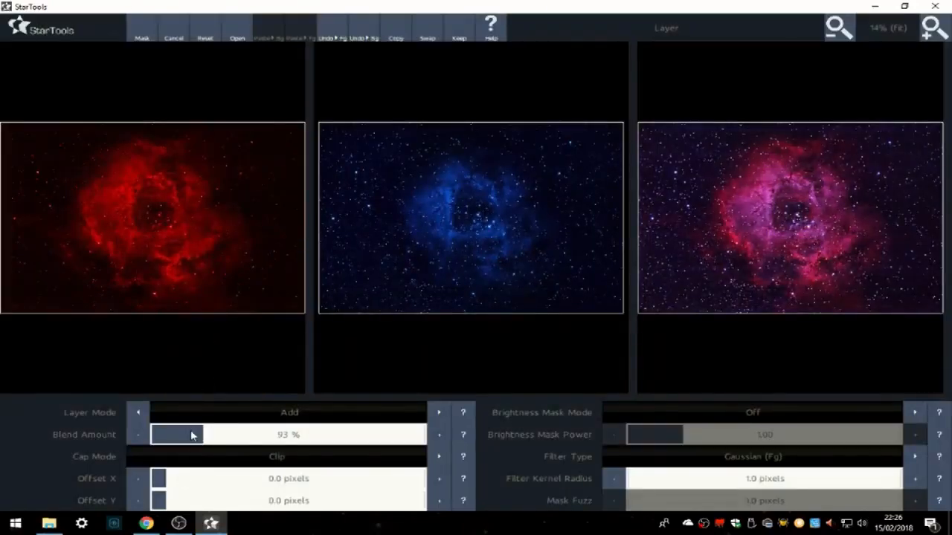
pyautogui.click(191, 435)
pyautogui.click(206, 435)
# - Try the Blend layer mode on the composite with Blend Amounts of 30 %, 73 % and a much higher value
pyautogui.click(292, 417)
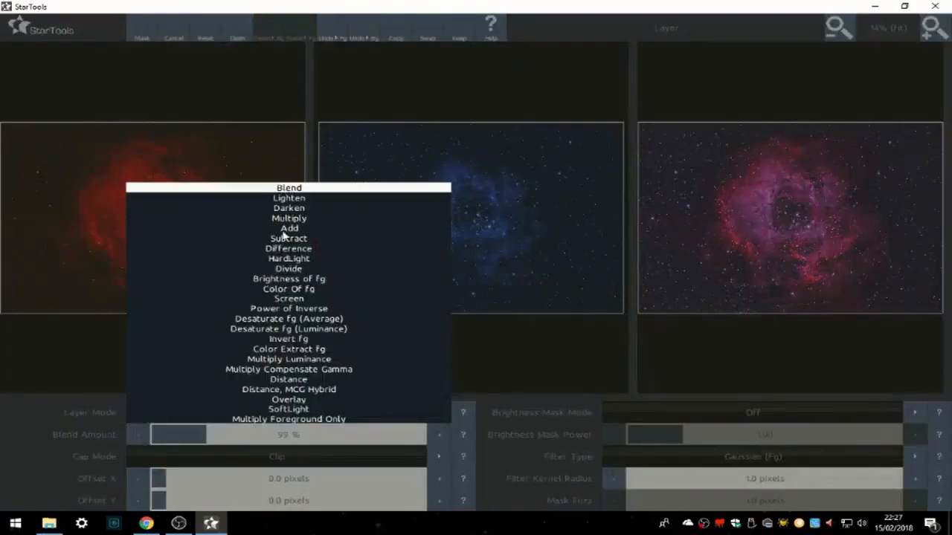
pyautogui.click(284, 188)
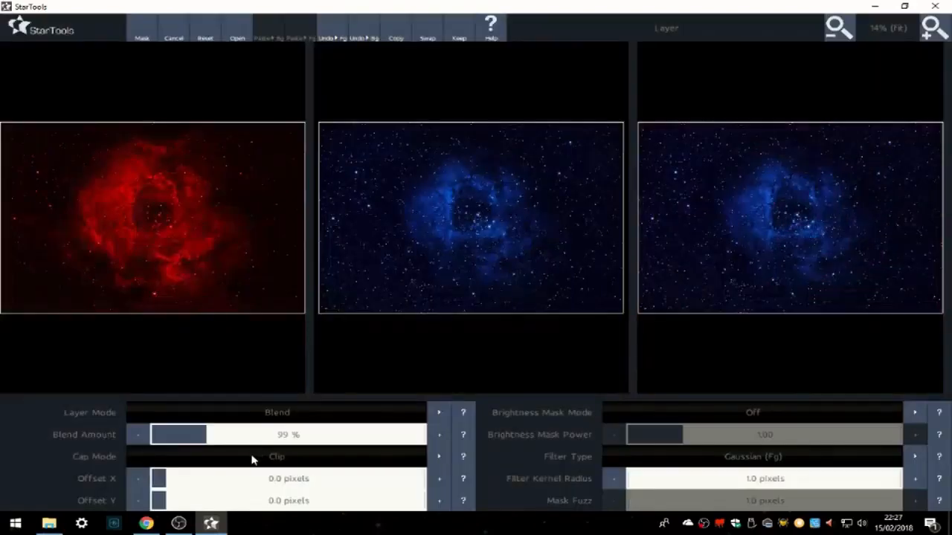
pyautogui.click(169, 440)
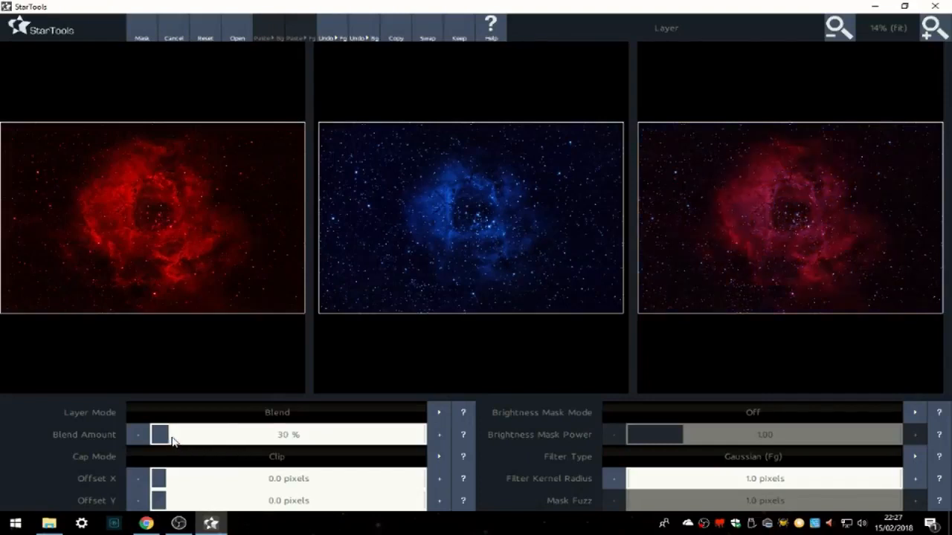
pyautogui.moveTo(177, 441); pyautogui.dragTo(193, 440)
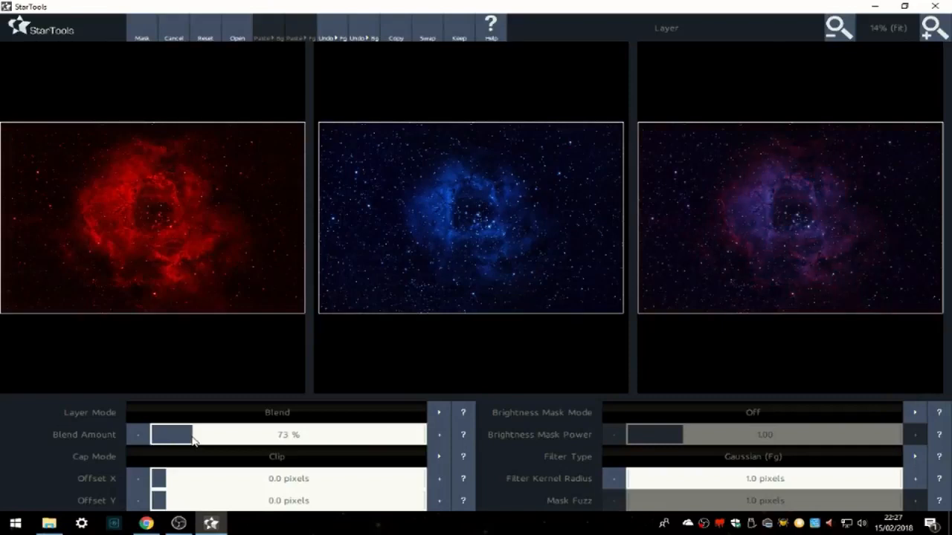
pyautogui.moveTo(291, 438); pyautogui.dragTo(284, 436)
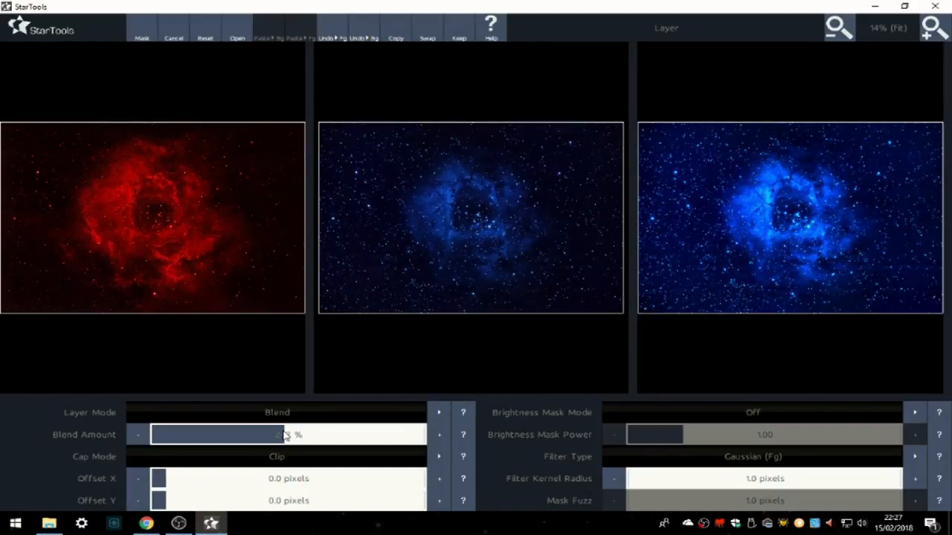
# - Return the Layer Mode to Lighten, compare Blend Amounts between 99 % and 134 %, and settle on 130 %
pyautogui.click(280, 413)
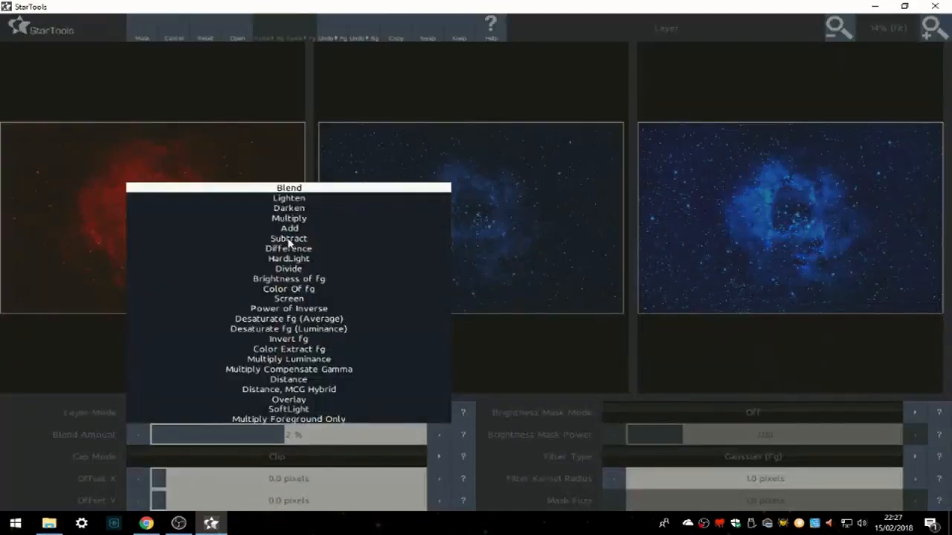
pyautogui.click(294, 199)
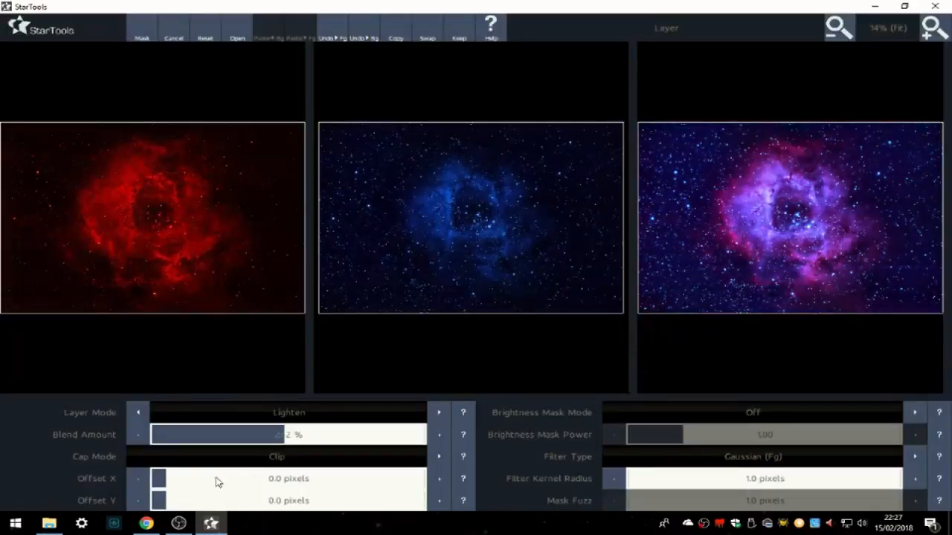
pyautogui.click(220, 437)
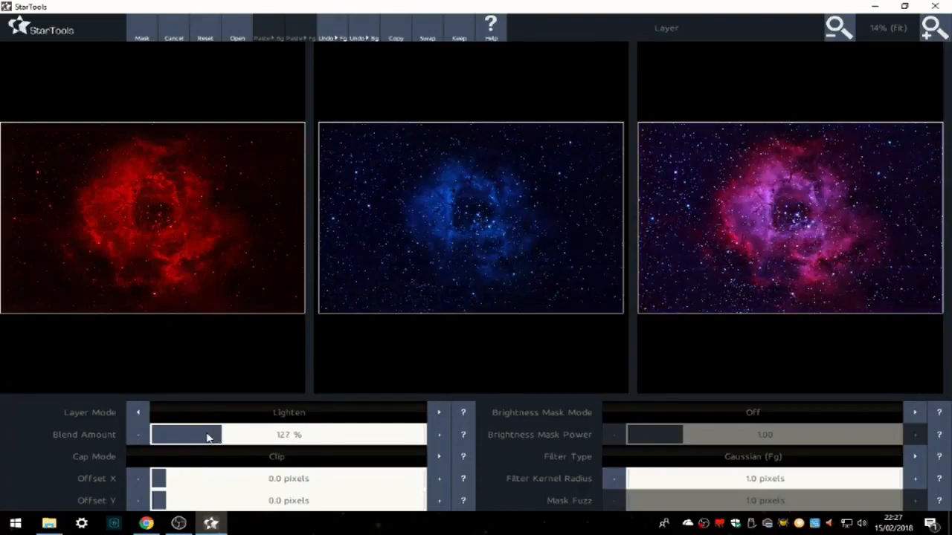
pyautogui.click(205, 437)
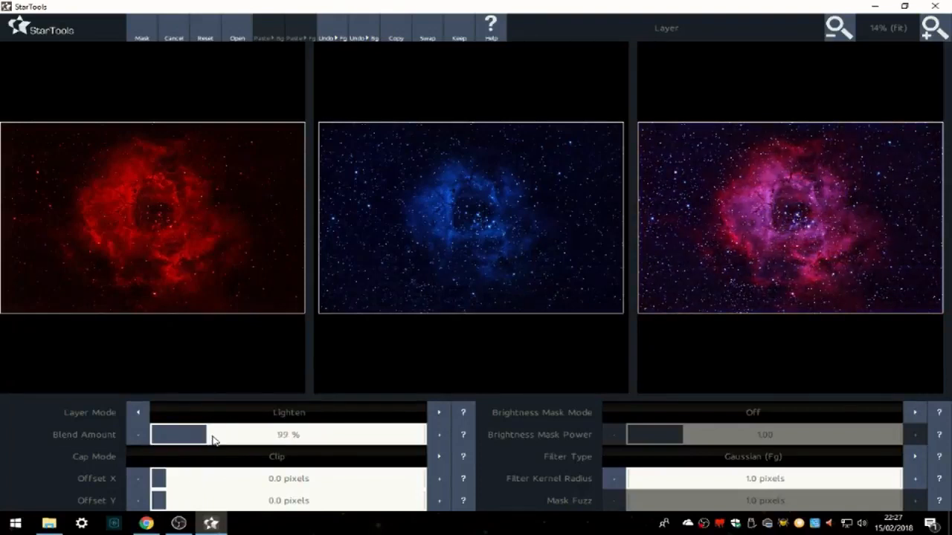
pyautogui.click(220, 444)
pyautogui.click(227, 444)
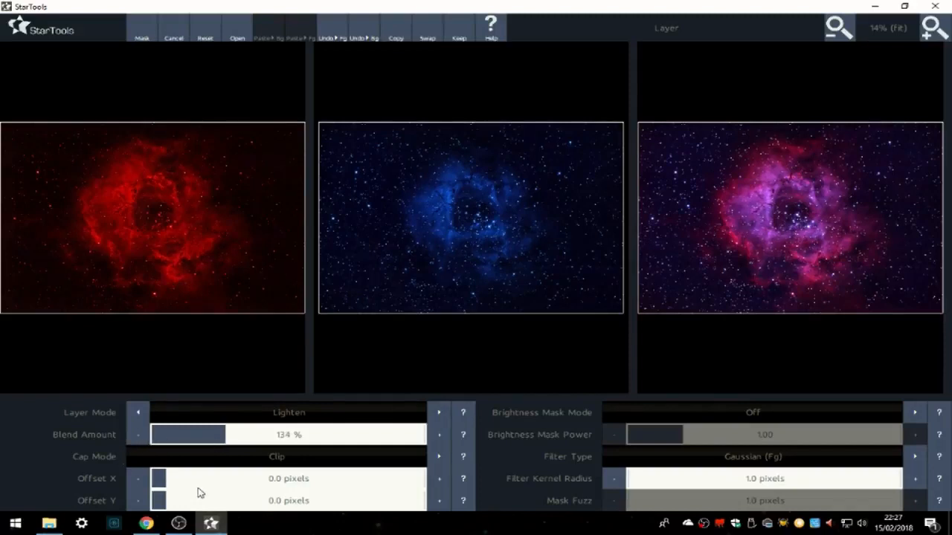
pyautogui.click(134, 437)
pyautogui.click(134, 437)
# - Inspect the Lighten composite at 25 % magnification and keep the result
pyautogui.click(934, 26)
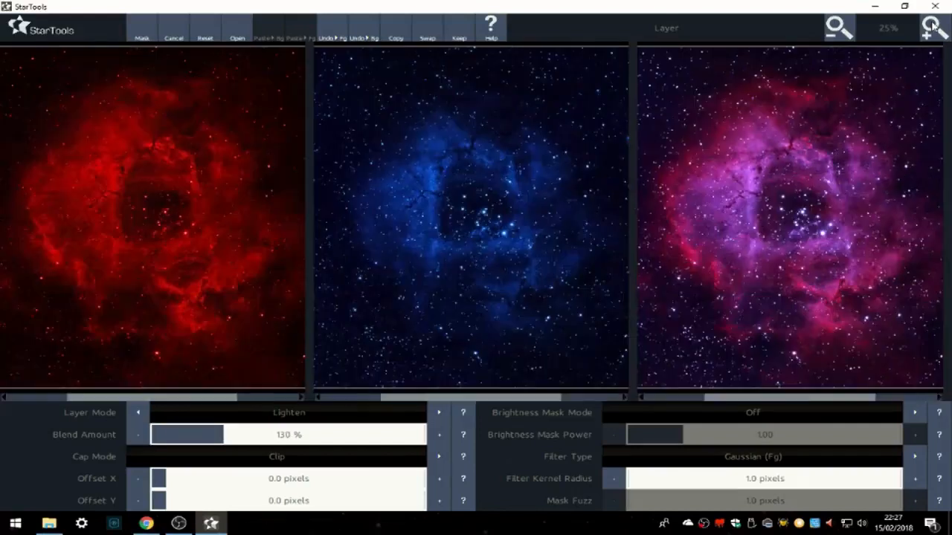
pyautogui.click(849, 28)
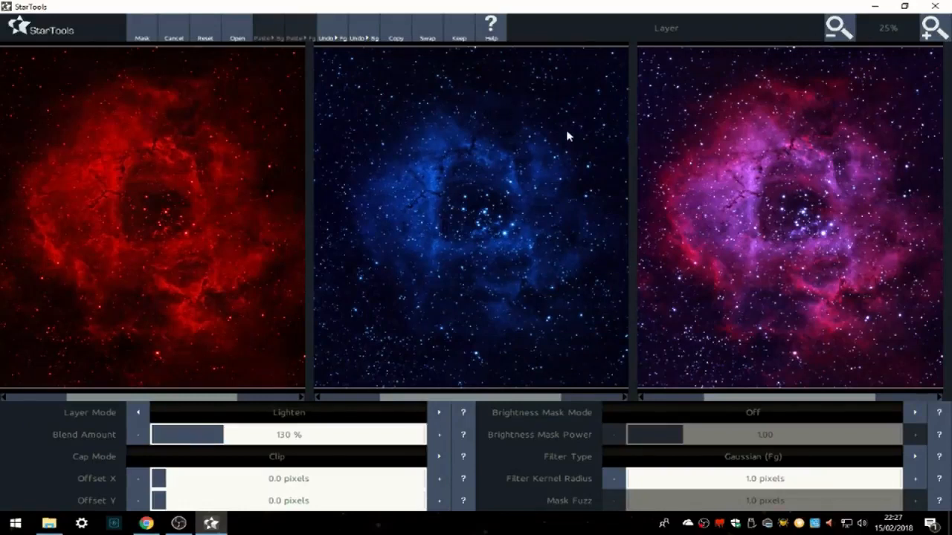
pyautogui.click(459, 37)
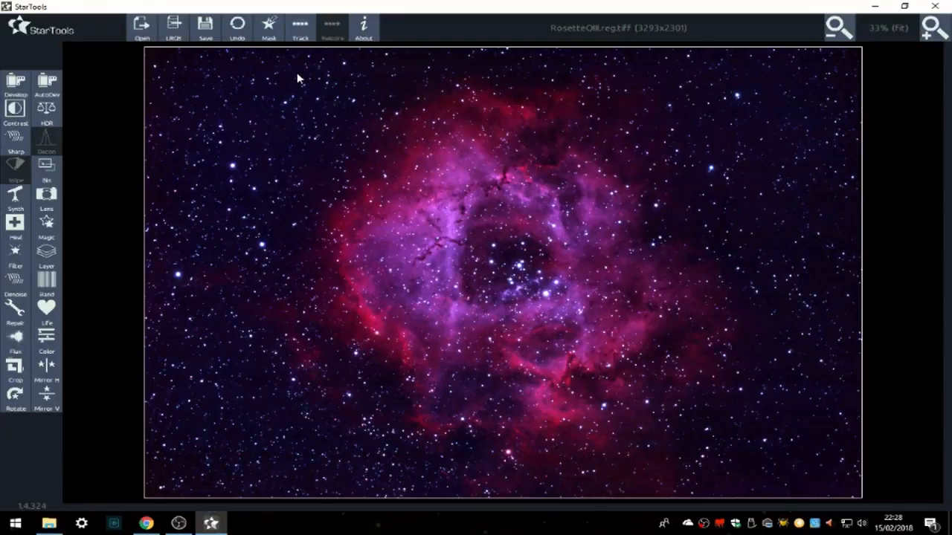
# - Save the bicolour image as combined.tiff in the video folder
pyautogui.click(209, 34)
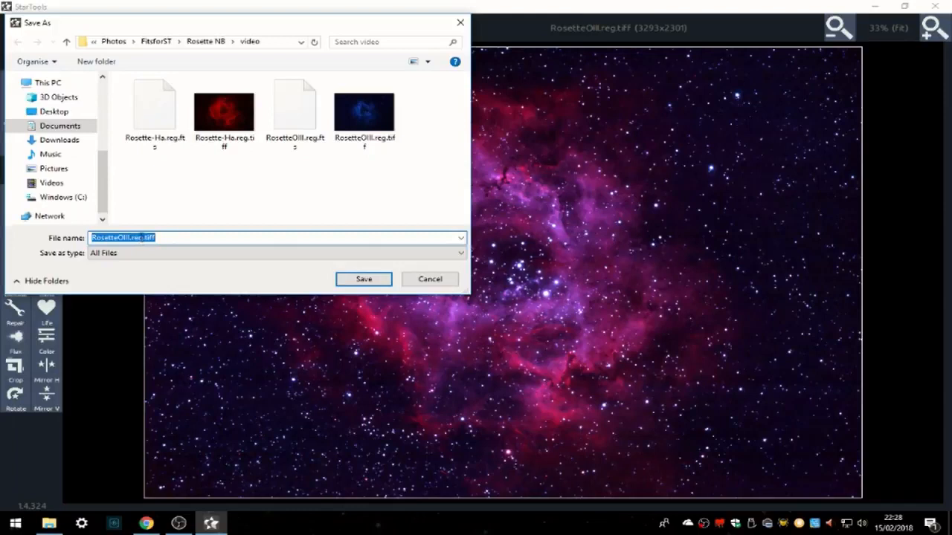
pyautogui.moveTo(142, 237); pyautogui.dragTo(82, 237)
pyautogui.write('comb')
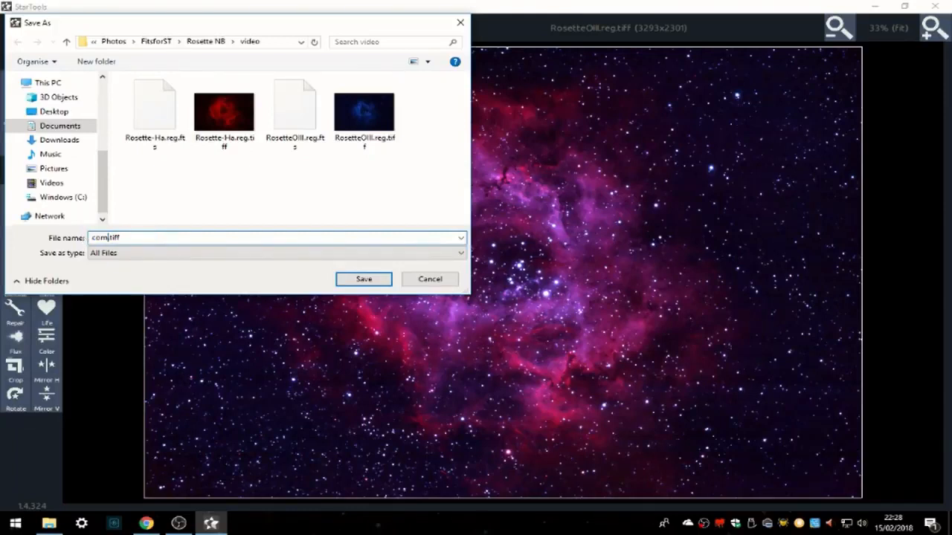
pyautogui.write('ined_t')
pyautogui.press('BackSpace')
pyautogui.press('BackSpace')
pyautogui.press('BackSpace')
pyautogui.press('BackSpace')
pyautogui.click(364, 279)
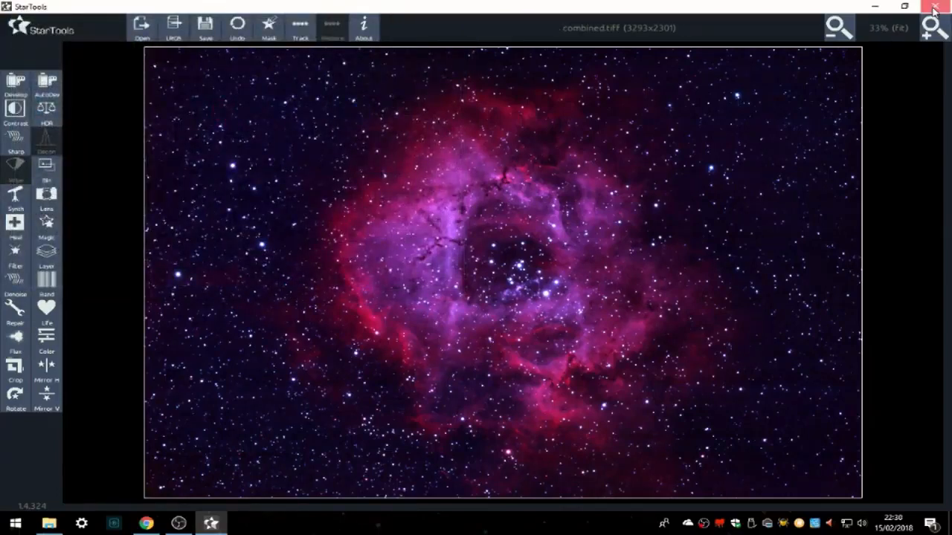
# - Close StarTools and open combined.tiff from the Rosette NB video folder for editing in Digital Photo Professional 4
pyautogui.click(934, 7)
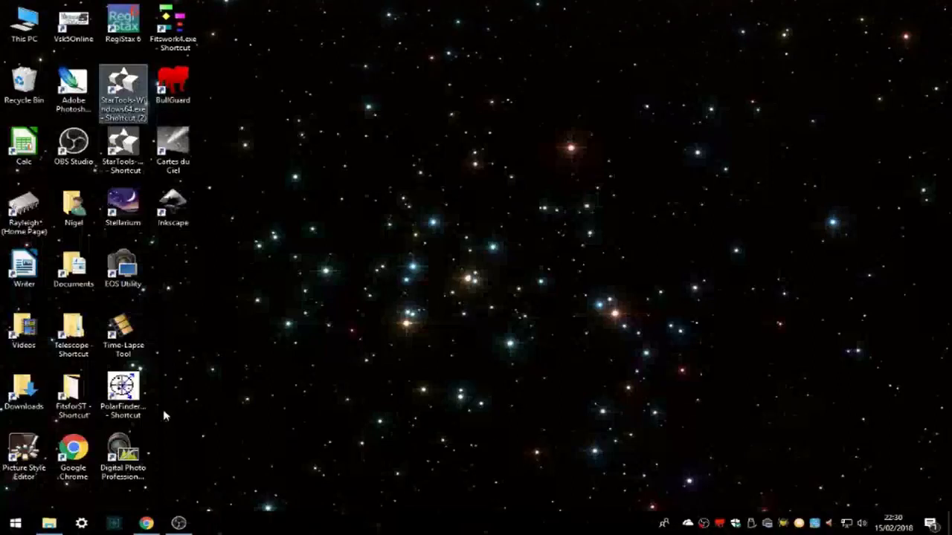
pyautogui.doubleClick(136, 454)
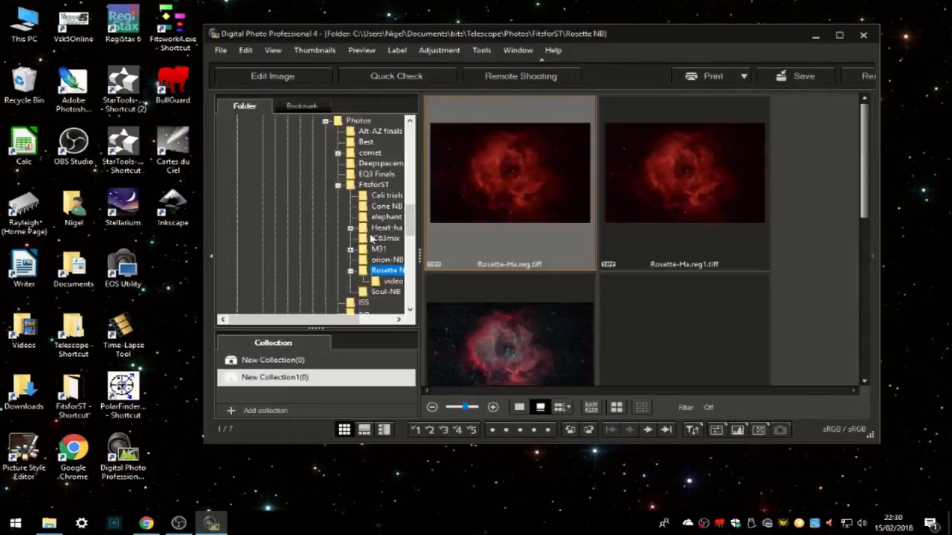
pyautogui.click(375, 283)
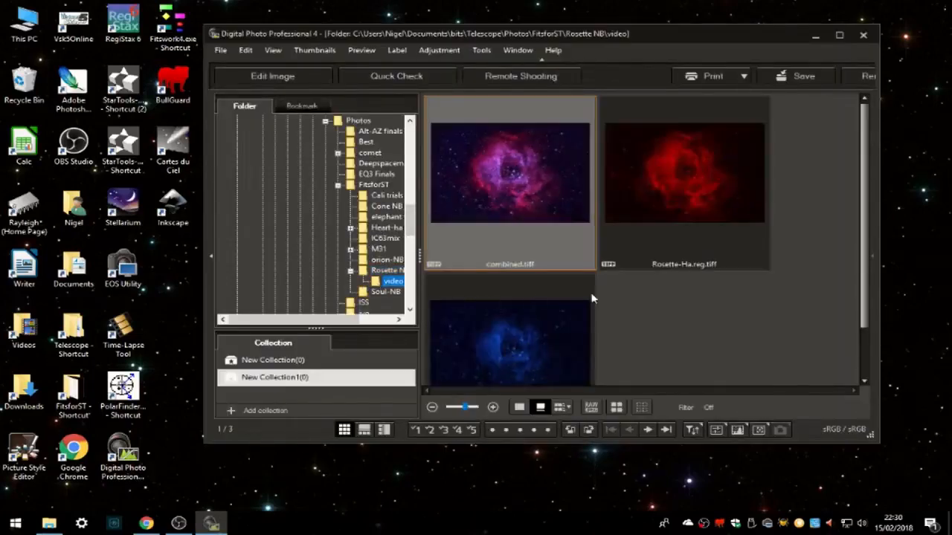
pyautogui.doubleClick(500, 187)
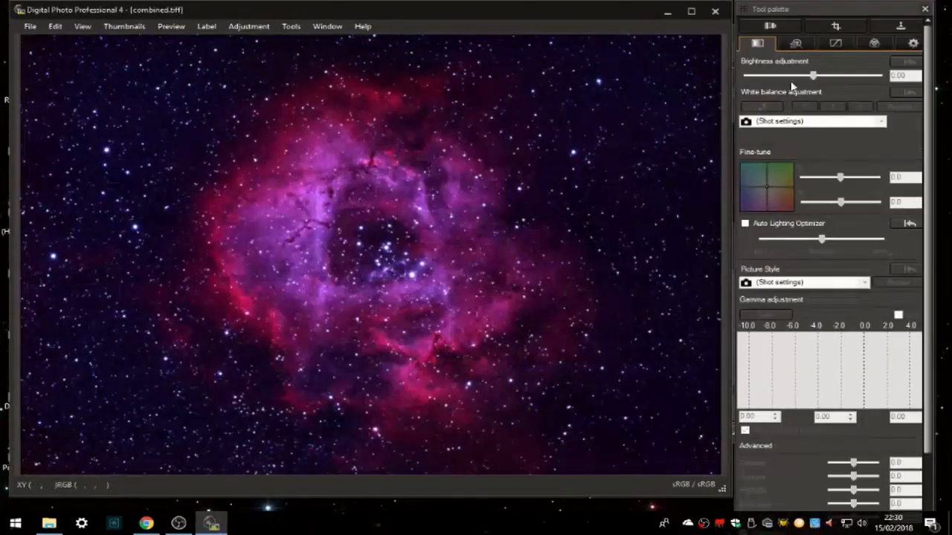
# - In the colour adjustments, set Purple hue to -16, saturation to 2 and luminance to 1
pyautogui.click(874, 43)
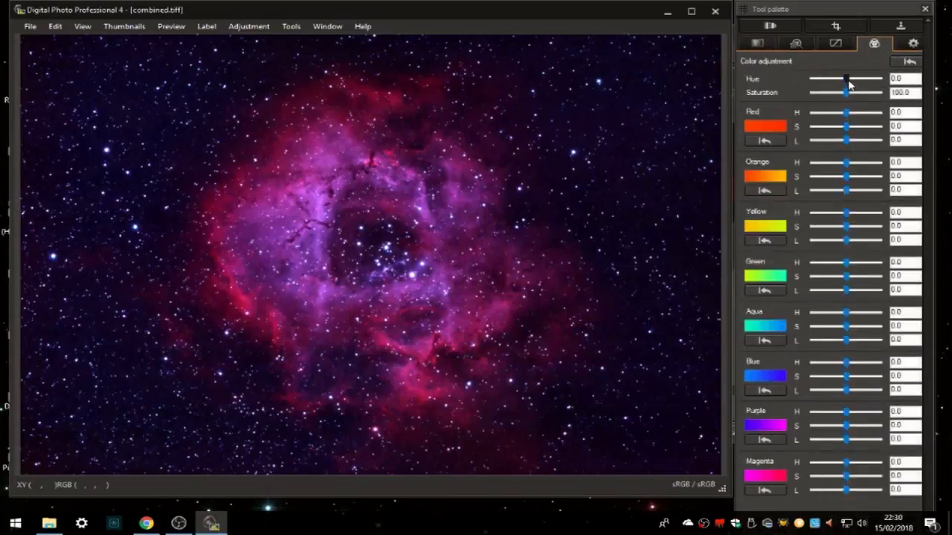
pyautogui.moveTo(844, 80)
pyautogui.mouseDown()
pyautogui.moveTo(806, 82)
pyautogui.moveTo(879, 81)
pyautogui.moveTo(847, 90)
pyautogui.mouseUp()
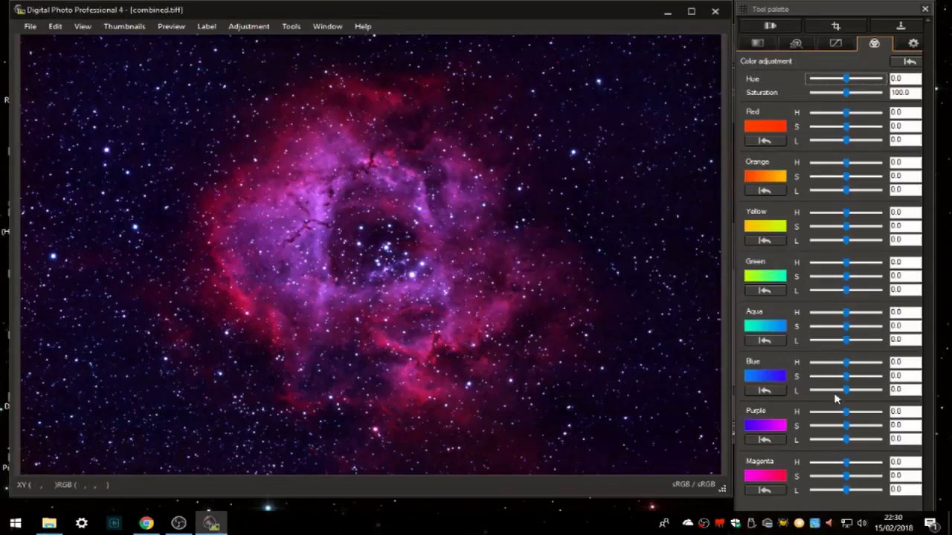
pyautogui.moveTo(847, 413); pyautogui.dragTo(796, 421)
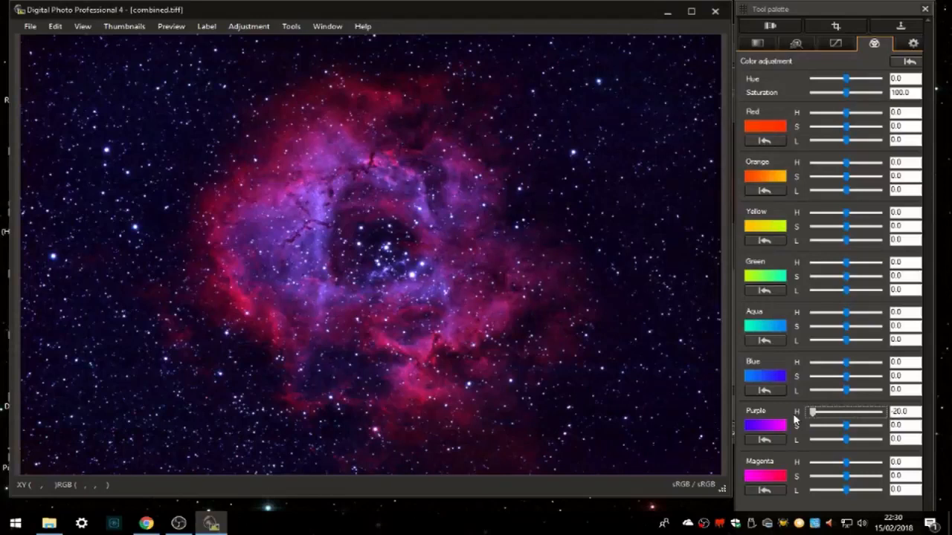
pyautogui.moveTo(801, 420); pyautogui.dragTo(851, 436)
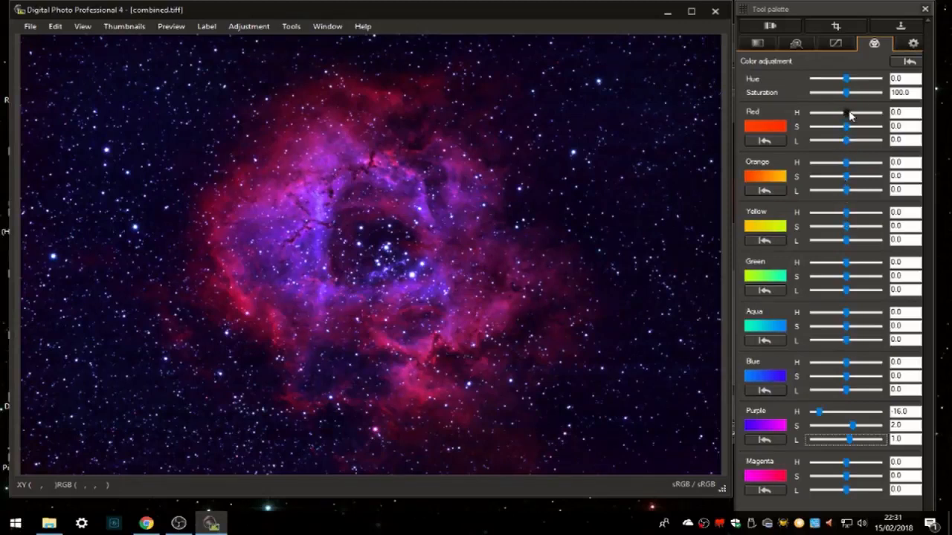
# - Set Red saturation to 3, leaving its hue at 0, and set Magenta hue to 7 and luminance to 3
pyautogui.moveTo(849, 114); pyautogui.dragTo(895, 126)
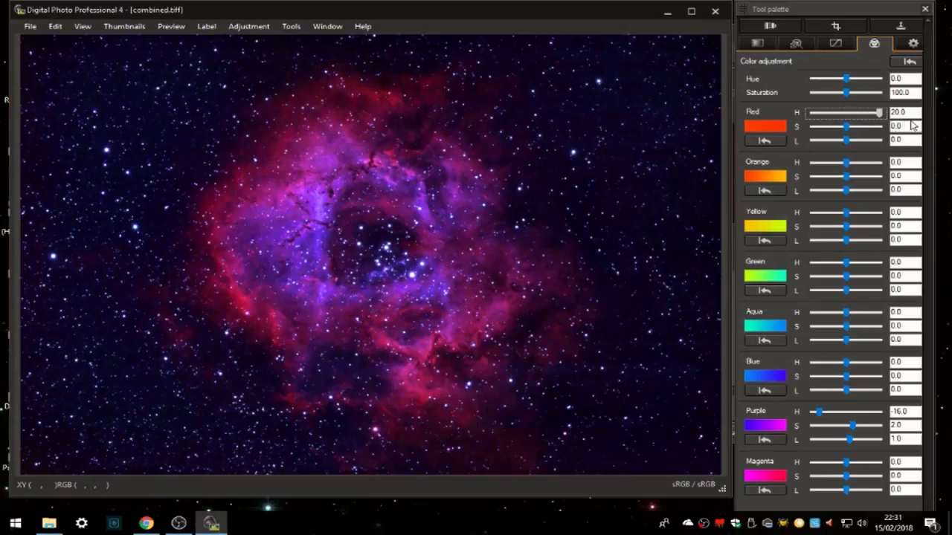
pyautogui.moveTo(946, 125); pyautogui.dragTo(846, 148)
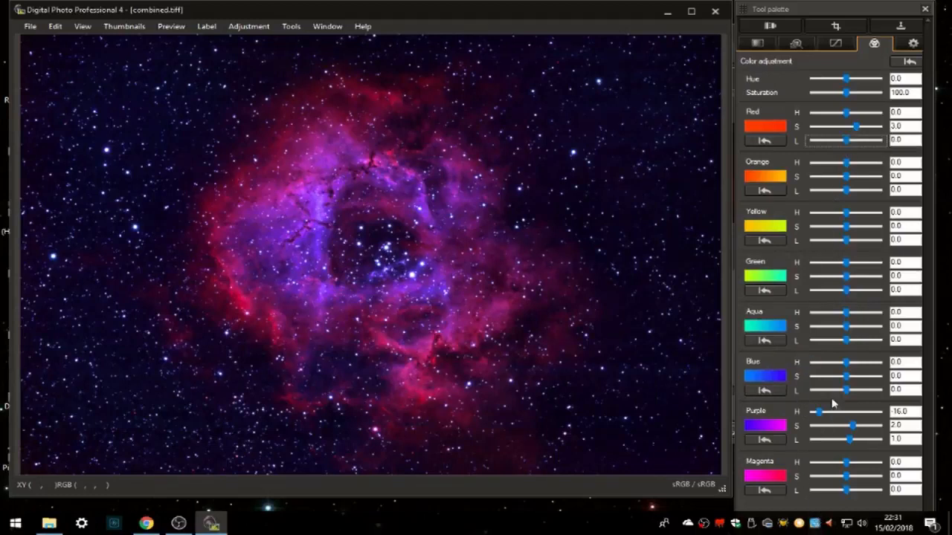
pyautogui.moveTo(847, 461)
pyautogui.mouseDown()
pyautogui.moveTo(801, 462)
pyautogui.moveTo(891, 467)
pyautogui.moveTo(855, 464)
pyautogui.moveTo(857, 473)
pyautogui.mouseUp()
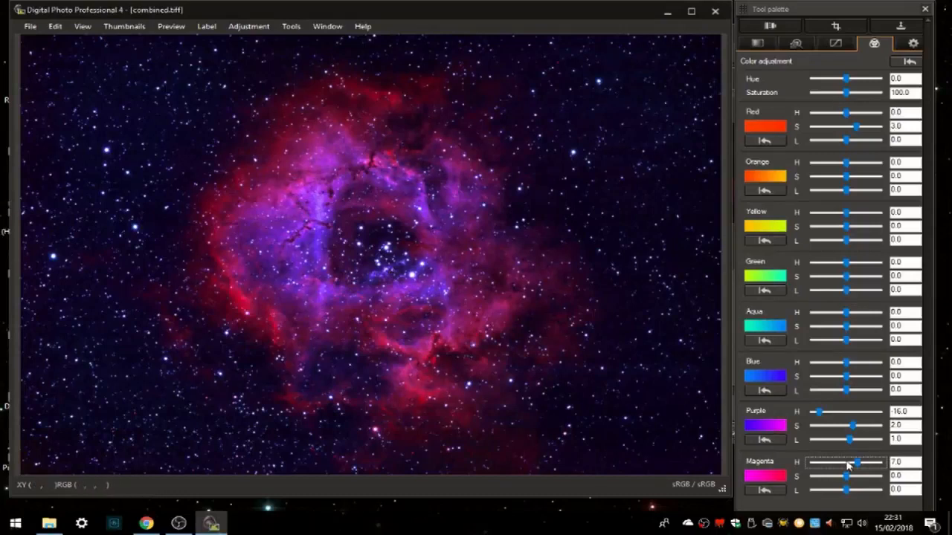
pyautogui.moveTo(845, 476)
pyautogui.mouseDown()
pyautogui.moveTo(824, 480)
pyautogui.moveTo(853, 480)
pyautogui.mouseUp()
pyautogui.moveTo(847, 490)
pyautogui.mouseDown()
pyautogui.moveTo(838, 492)
pyautogui.moveTo(859, 499)
pyautogui.mouseUp()
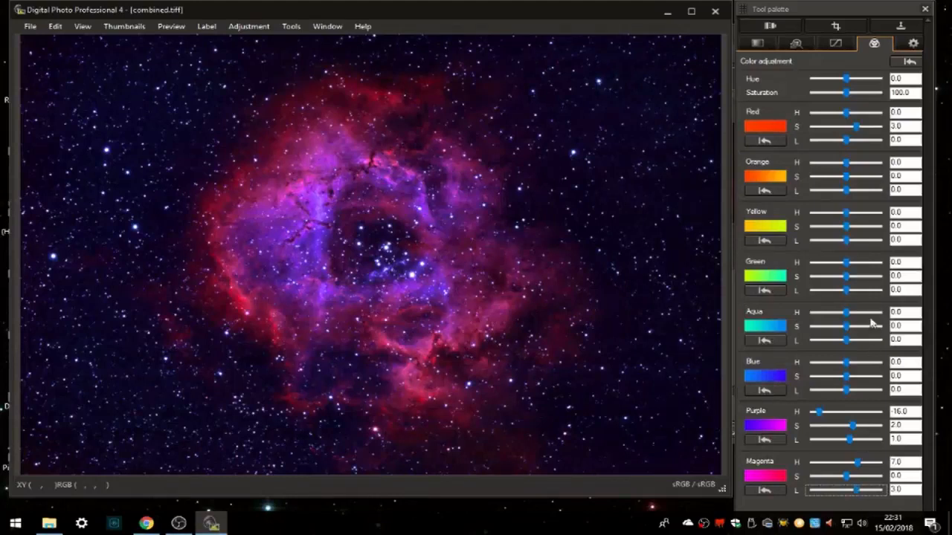
# - Try an overall Saturation of 73 and settle on a slightly milder reduction
pyautogui.moveTo(847, 97); pyautogui.dragTo(839, 98)
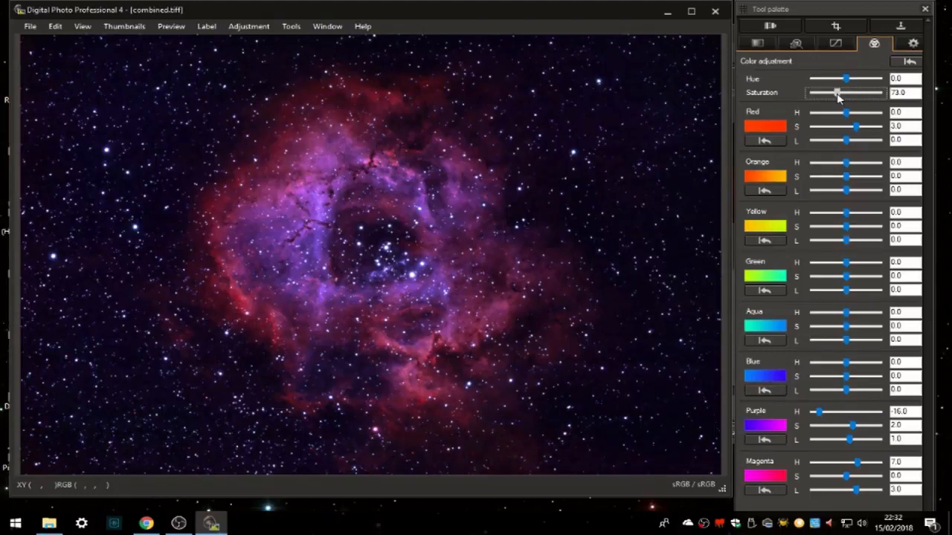
pyautogui.moveTo(839, 98); pyautogui.dragTo(842, 98)
pyautogui.moveTo(842, 98); pyautogui.dragTo(842, 101)
# - In the tone curve adjustments, set Brightness to 7 and Contrast to 5
pyautogui.click(835, 43)
pyautogui.moveTo(846, 366); pyautogui.dragTo(848, 366)
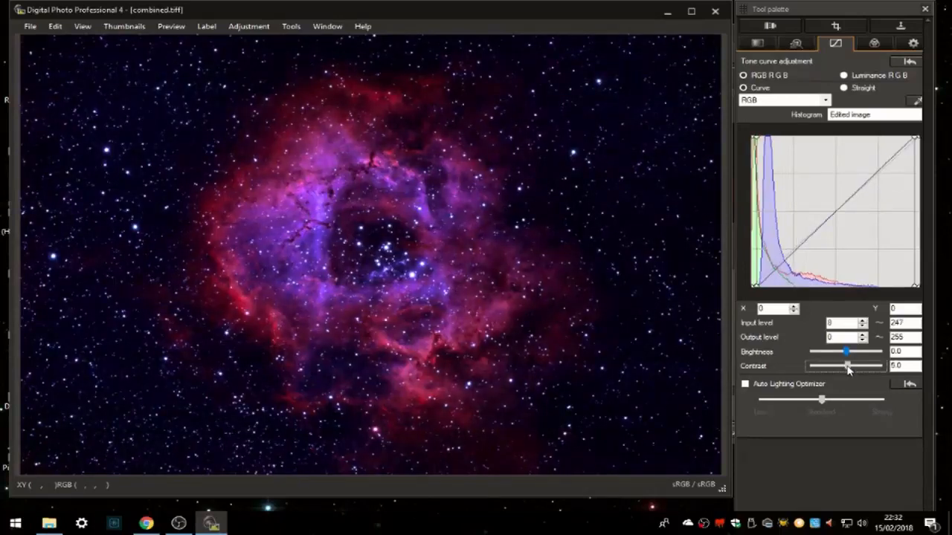
pyautogui.moveTo(847, 352); pyautogui.dragTo(848, 369)
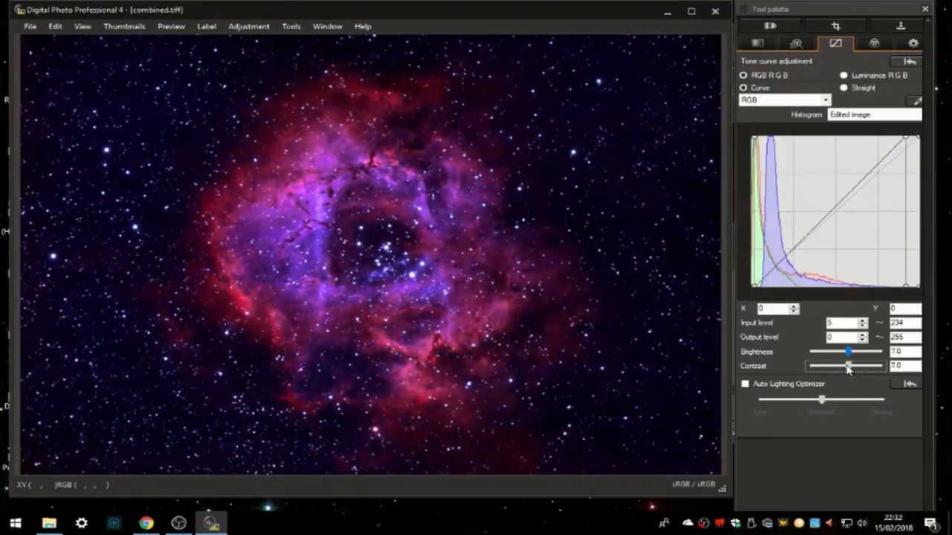
pyautogui.moveTo(849, 370); pyautogui.dragTo(847, 370)
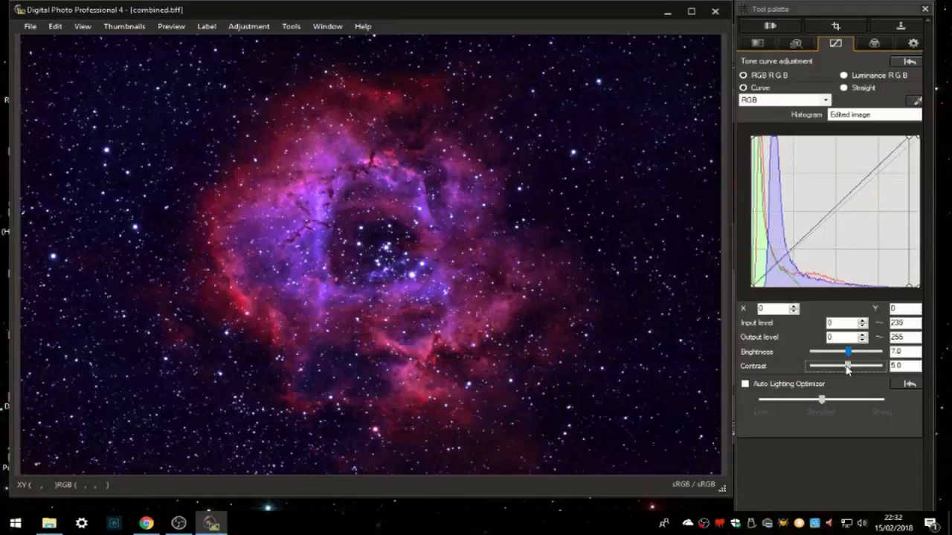
# - Reset the tone curve adjustments to their defaults and set the Sharpness strength to 2
pyautogui.click(908, 62)
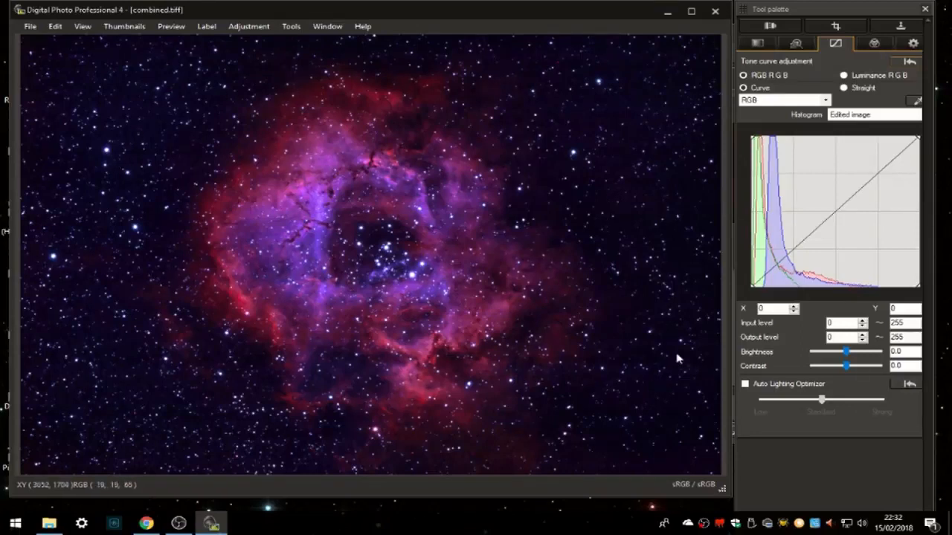
pyautogui.click(790, 45)
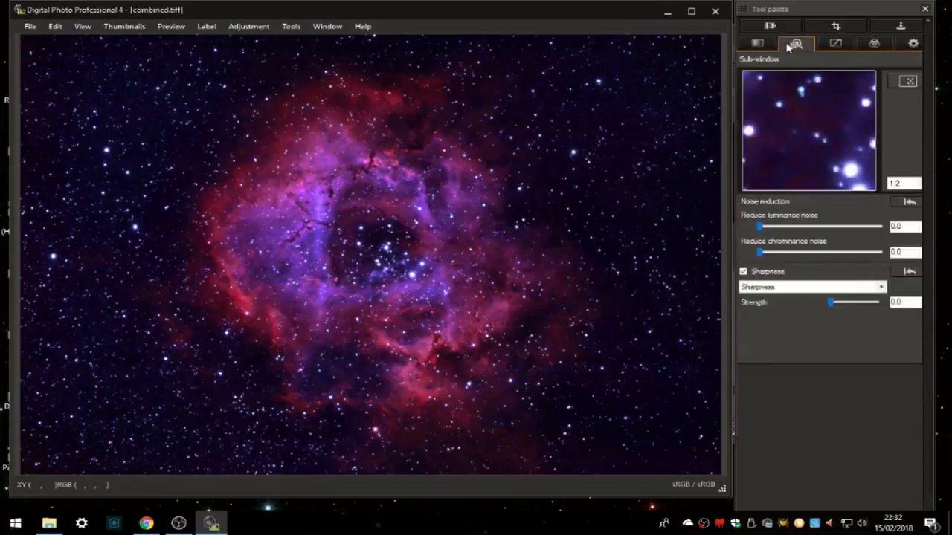
pyautogui.moveTo(832, 303); pyautogui.dragTo(840, 303)
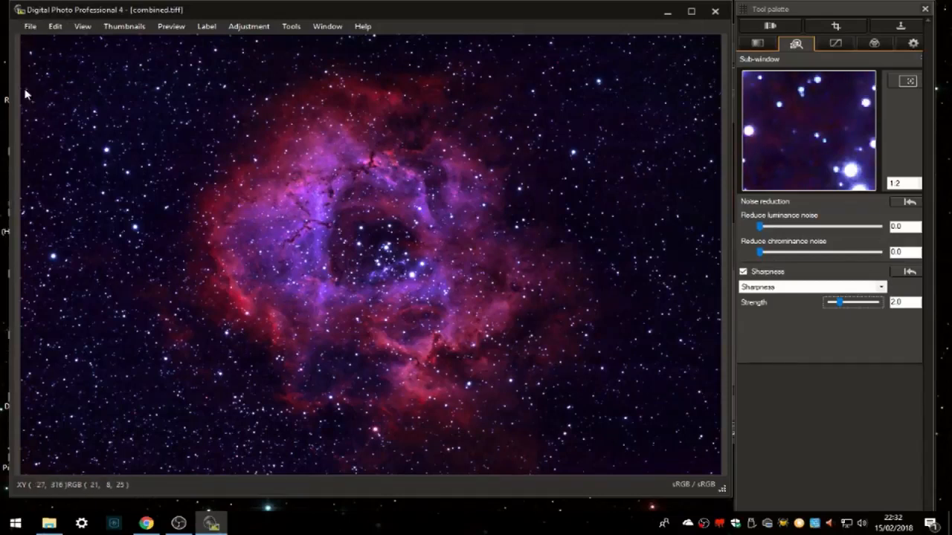
# - Convert the image and save it as combined.JPG in the video folder at image quality 10, then close its editing window
pyautogui.click(22, 27)
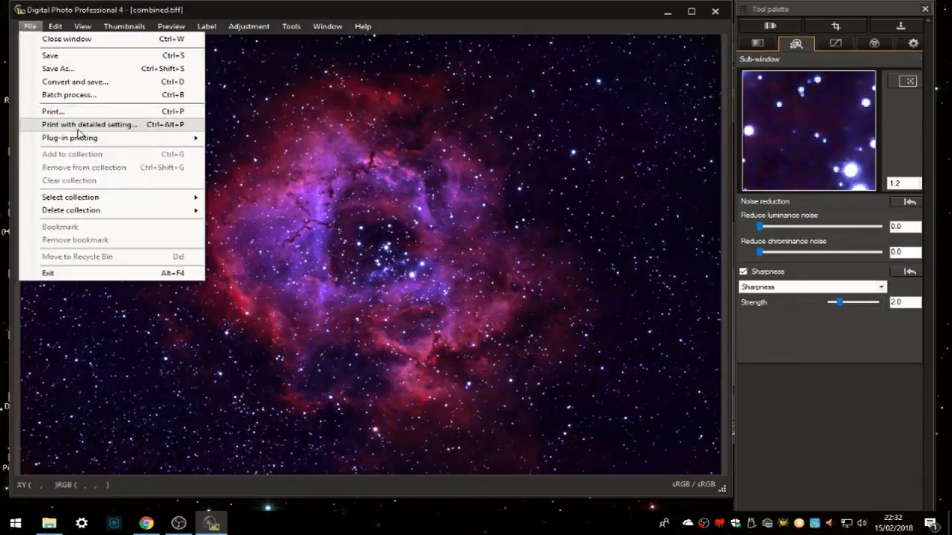
pyautogui.click(77, 84)
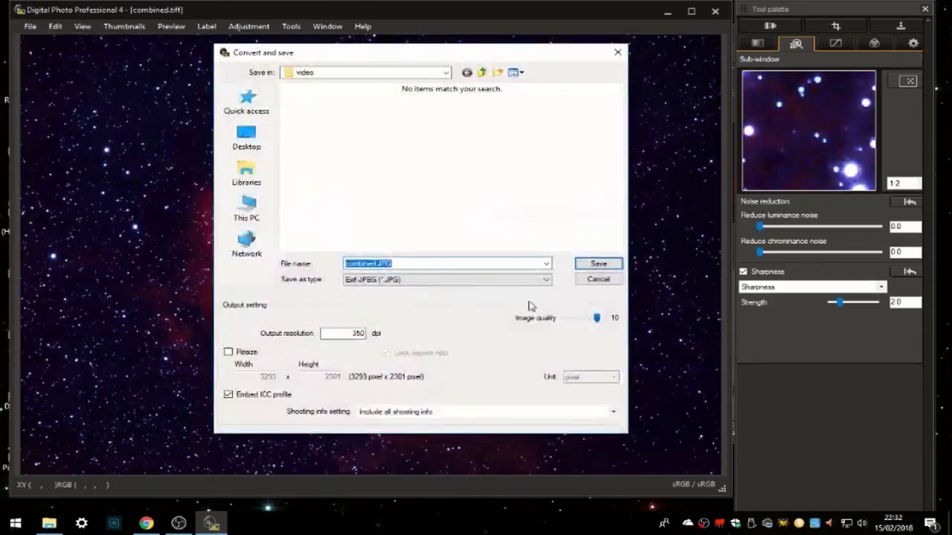
pyautogui.click(596, 264)
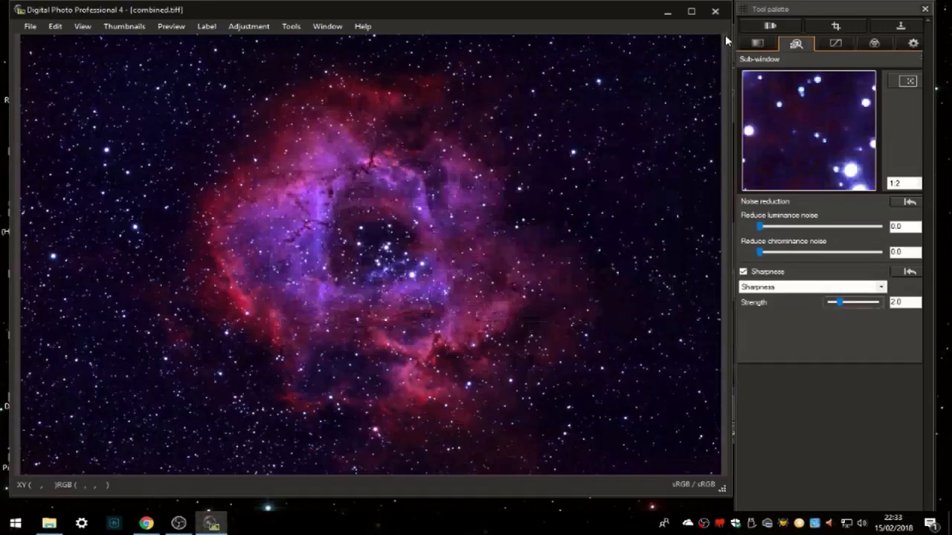
pyautogui.click(716, 13)
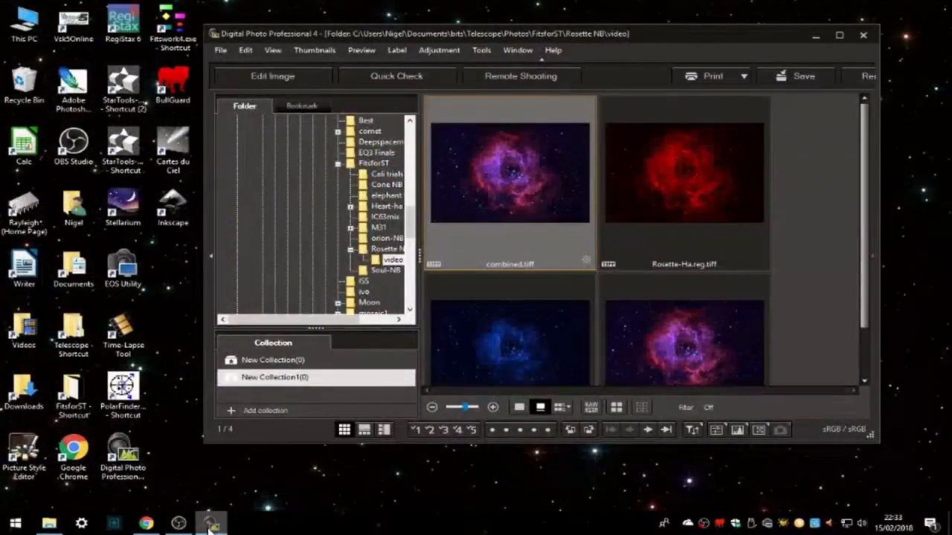
# - Switch to Adobe Photoshop Express and open combined.JPG from the video folder under Telescope, Photos, FitsforST, Rosette NB
pyautogui.click(113, 523)
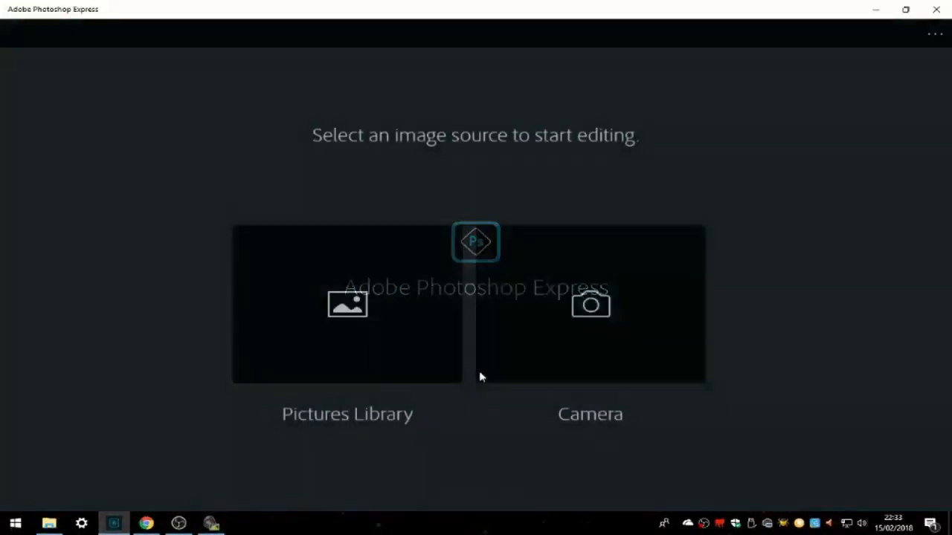
pyautogui.click(374, 317)
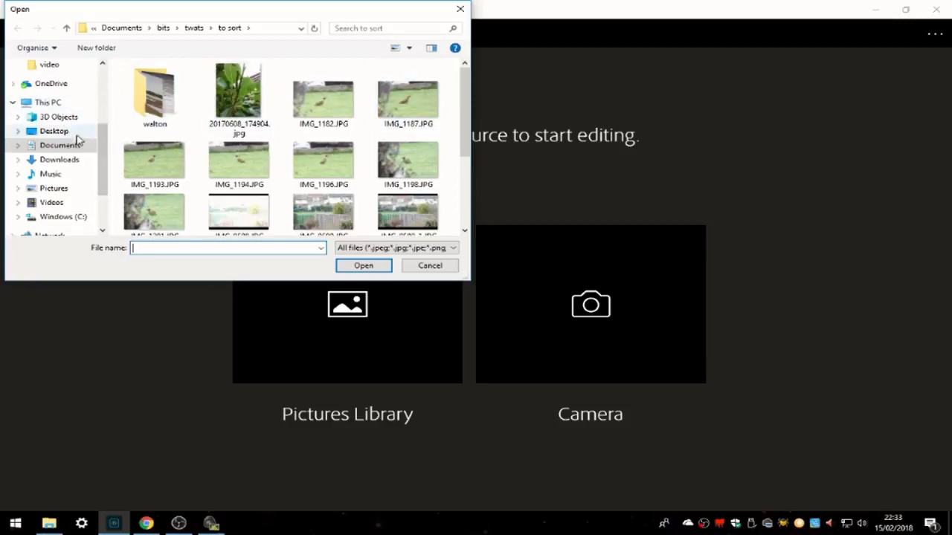
pyautogui.click(164, 28)
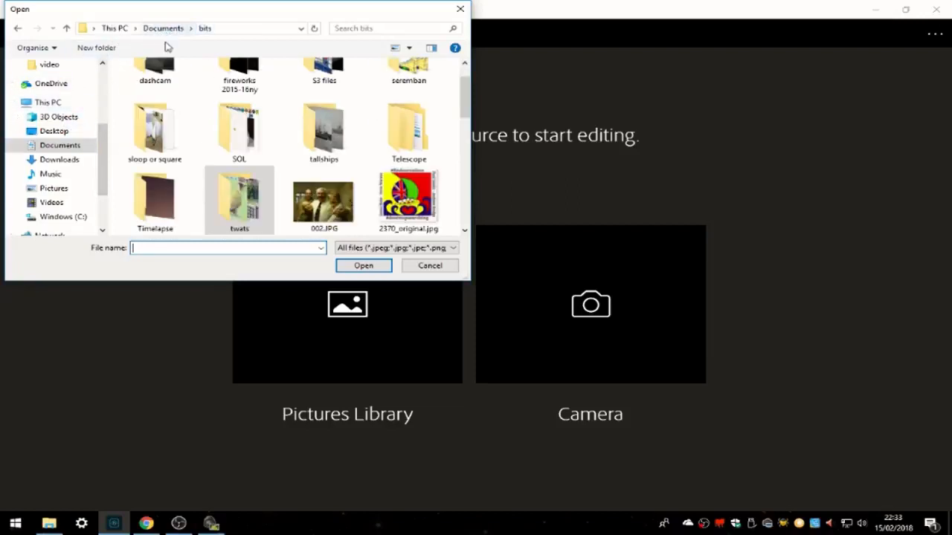
pyautogui.doubleClick(406, 134)
pyautogui.doubleClick(223, 90)
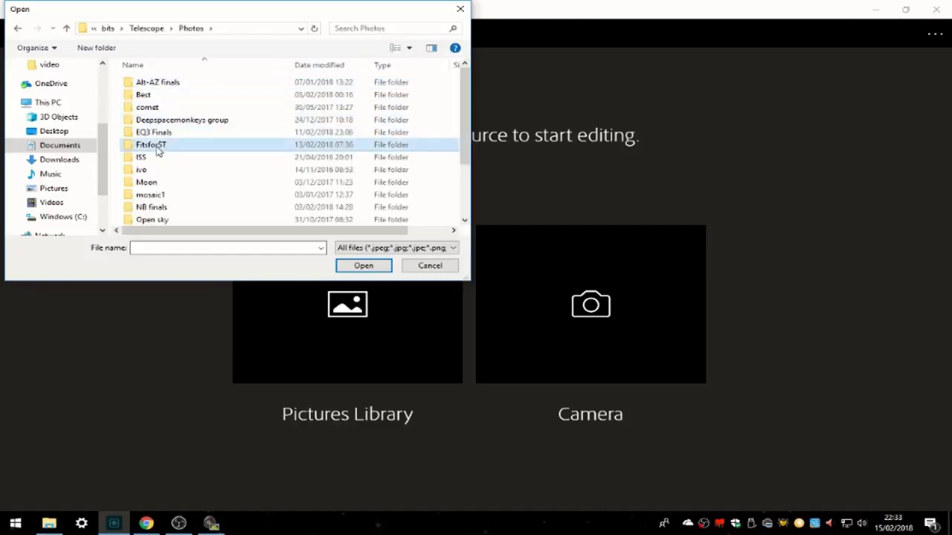
pyautogui.doubleClick(157, 146)
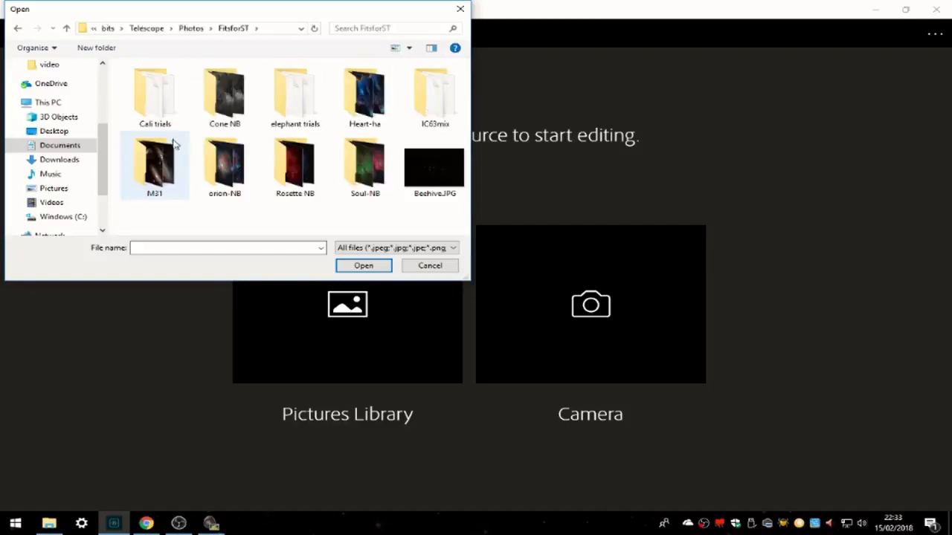
pyautogui.doubleClick(305, 163)
pyautogui.doubleClick(154, 90)
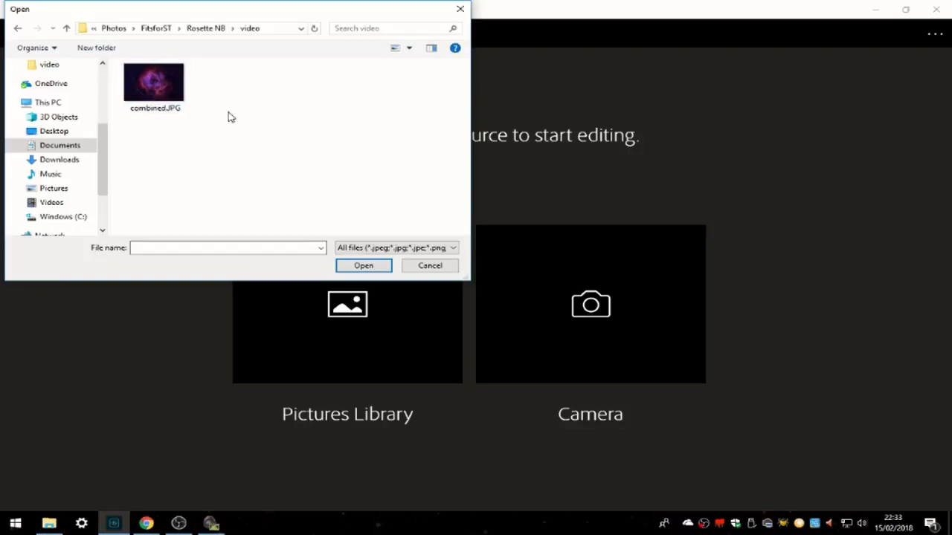
pyautogui.click(159, 87)
pyautogui.click(365, 266)
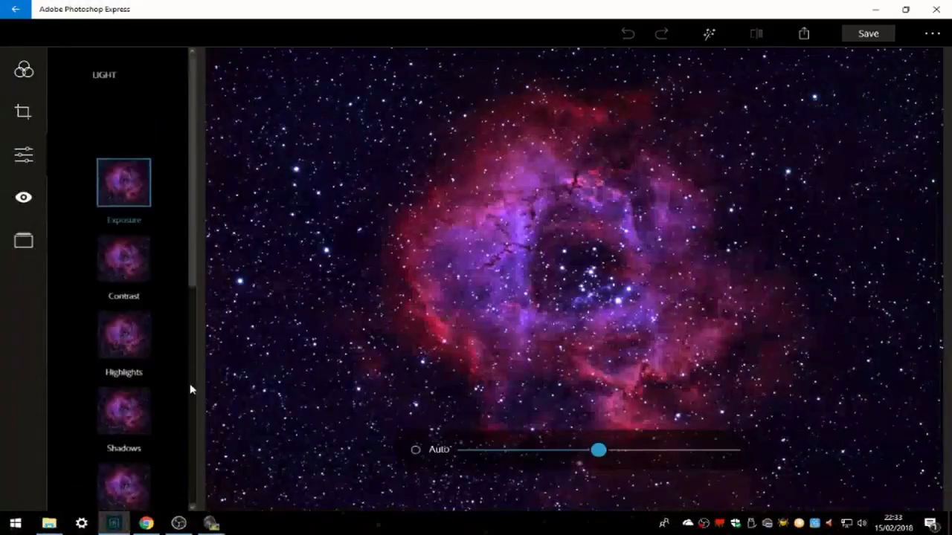
# - Lower the Shadows about halfway towards minimum and the Blacks about a quarter of the way to darken the background
pyautogui.scroll(-2, 144, 364)
pyautogui.click(130, 341)
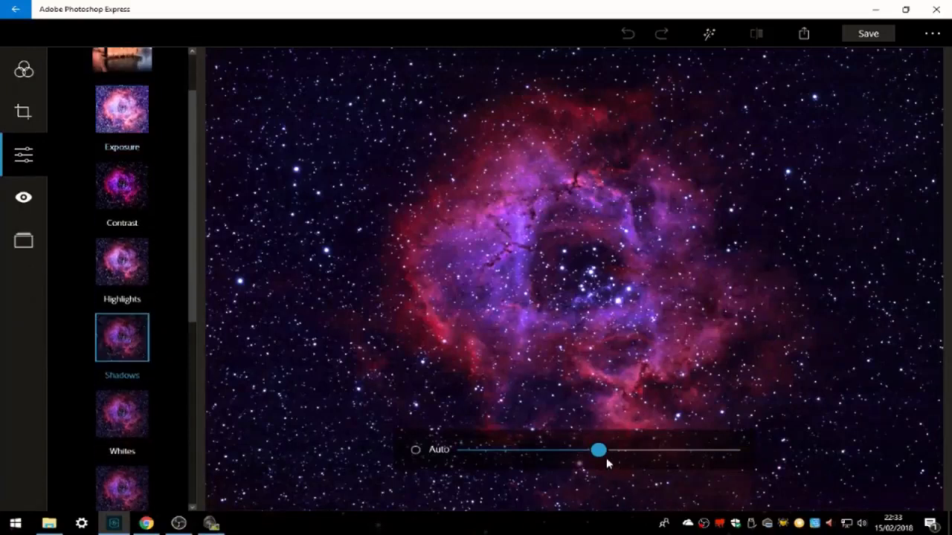
pyautogui.moveTo(599, 455); pyautogui.dragTo(532, 490)
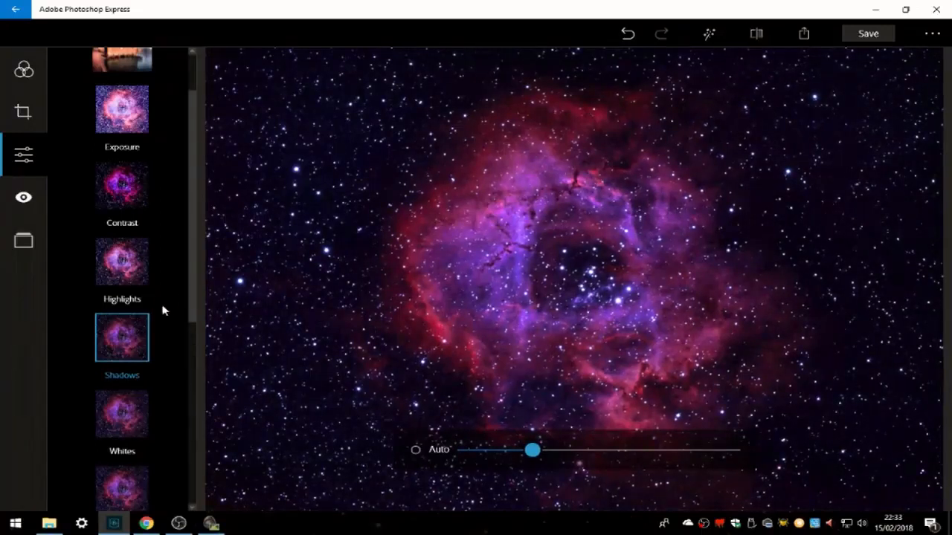
pyautogui.click(133, 480)
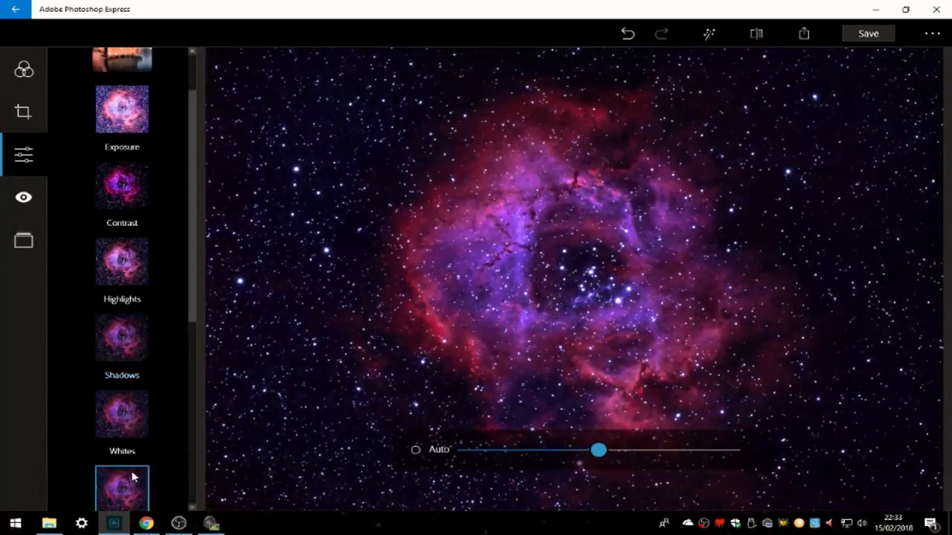
pyautogui.scroll(-2, 99, 397)
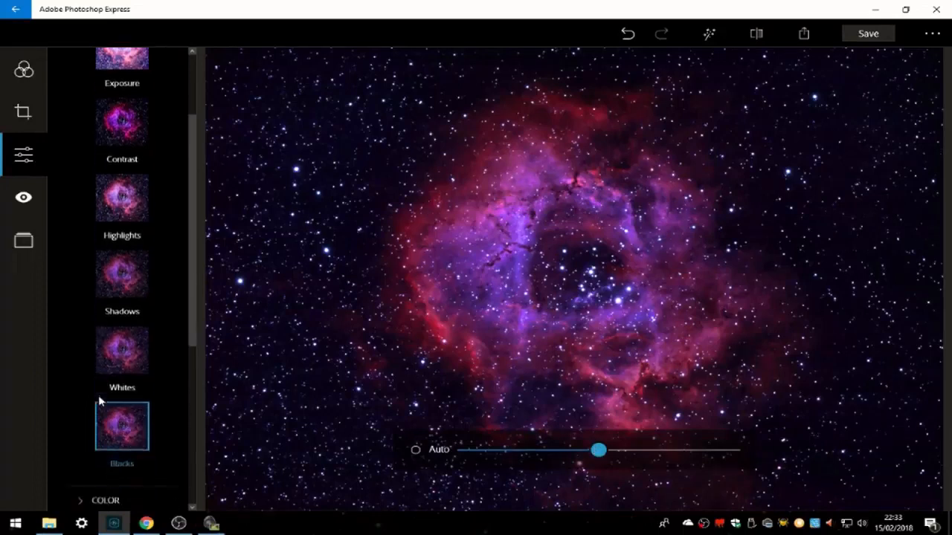
pyautogui.moveTo(599, 456); pyautogui.dragTo(566, 486)
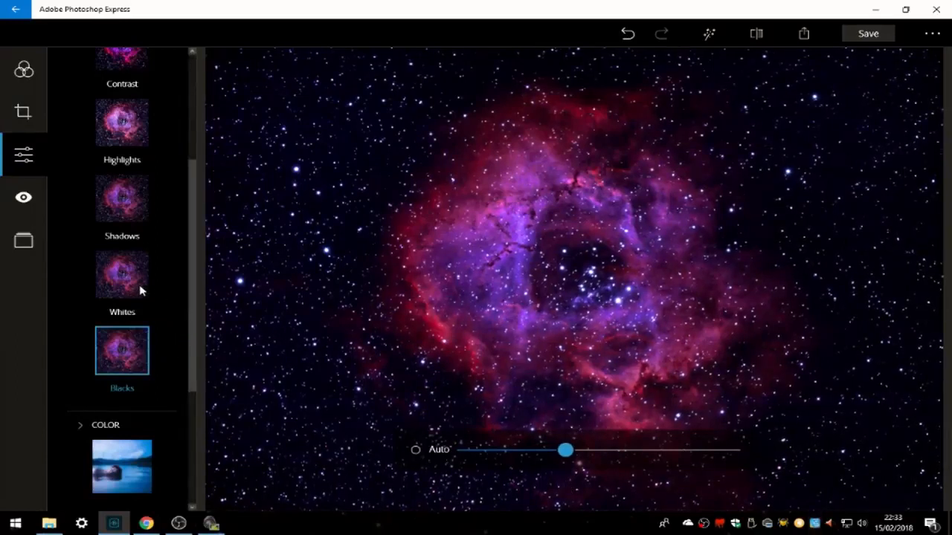
# - Reduce the Vibrance slightly below neutral, trying -7 first, and compare the edit with the original image
pyautogui.scroll(4, 134, 290)
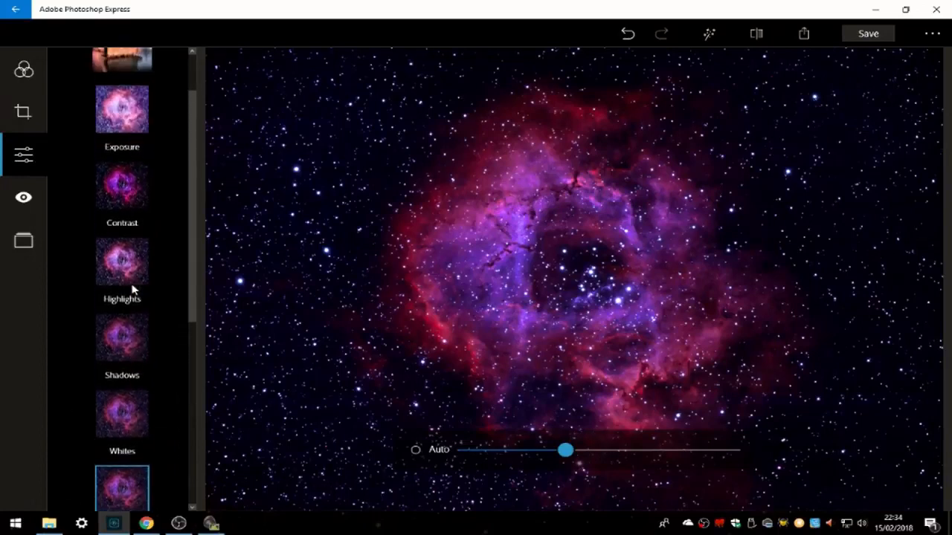
pyautogui.scroll(-4, 134, 290)
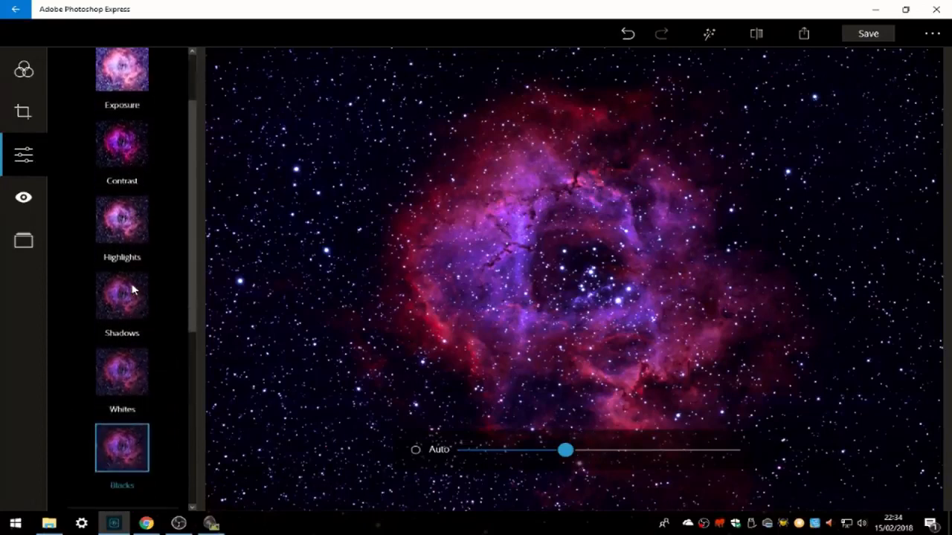
pyautogui.click(147, 396)
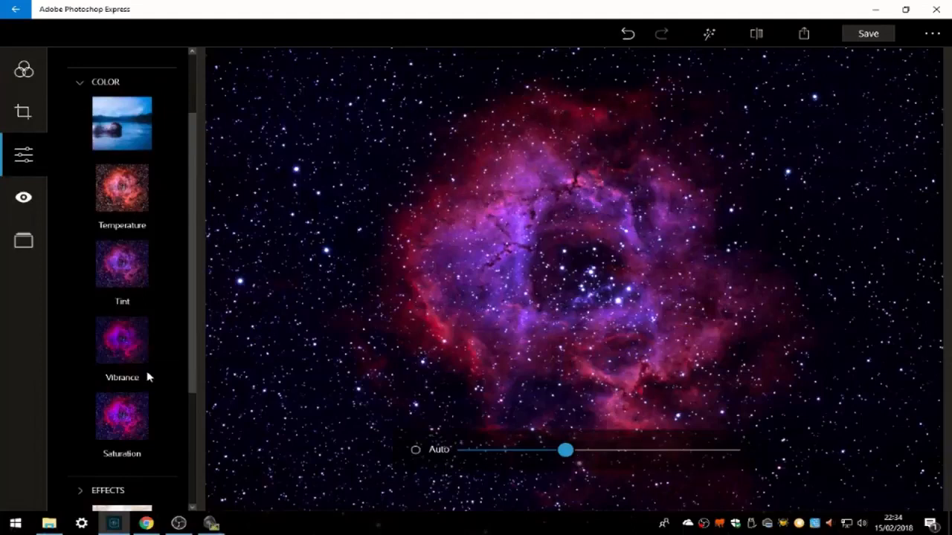
pyautogui.click(125, 344)
pyautogui.moveTo(595, 455); pyautogui.dragTo(584, 478)
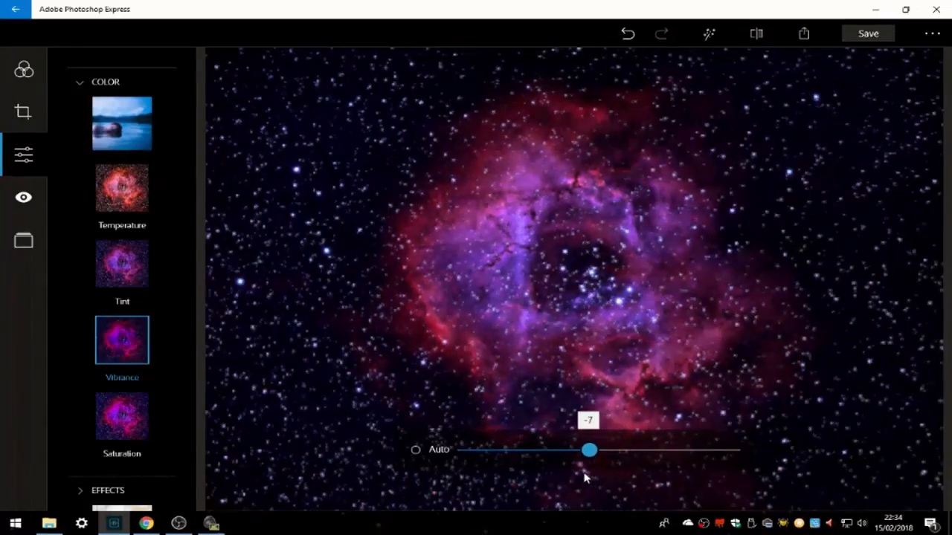
pyautogui.moveTo(584, 477); pyautogui.dragTo(588, 476)
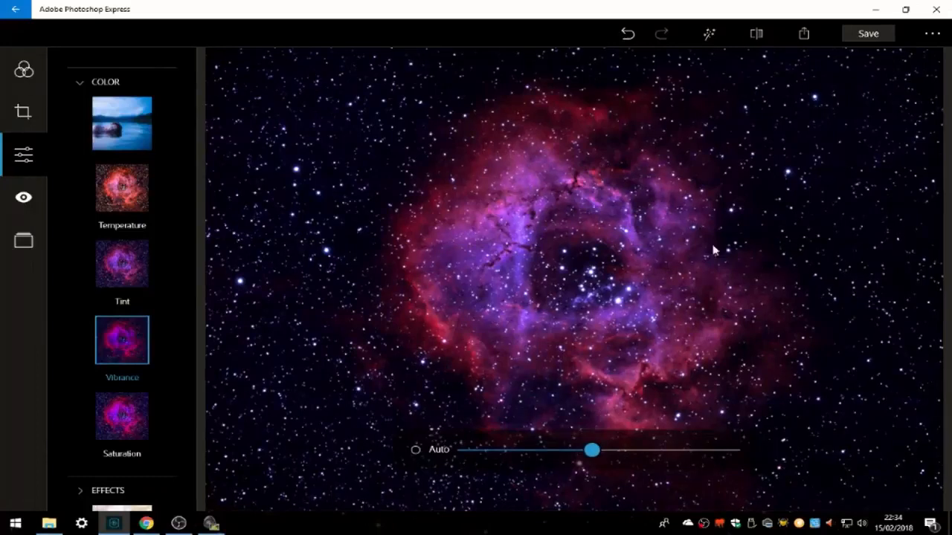
pyautogui.click(757, 33)
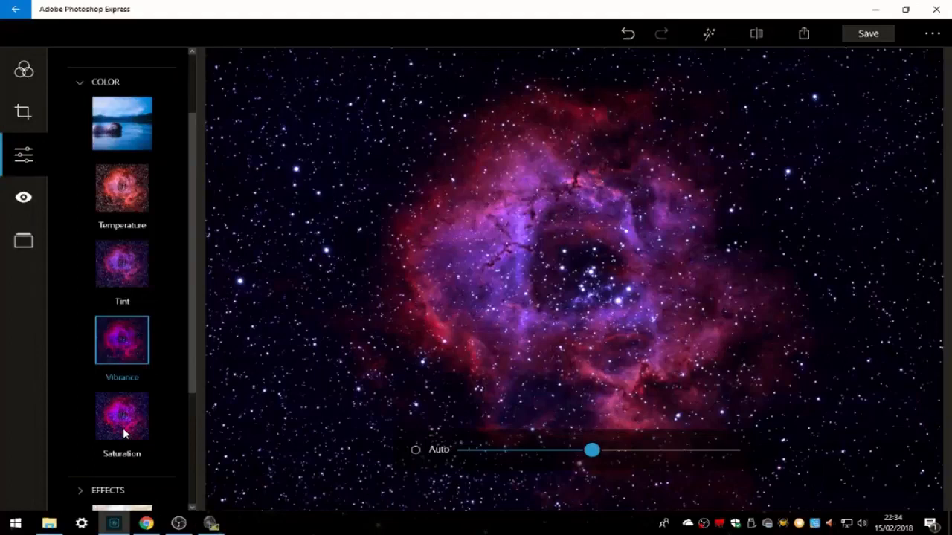
# - Try the Clarity effect at its maximum and return it to neutral
pyautogui.scroll(-2, 125, 435)
pyautogui.click(123, 403)
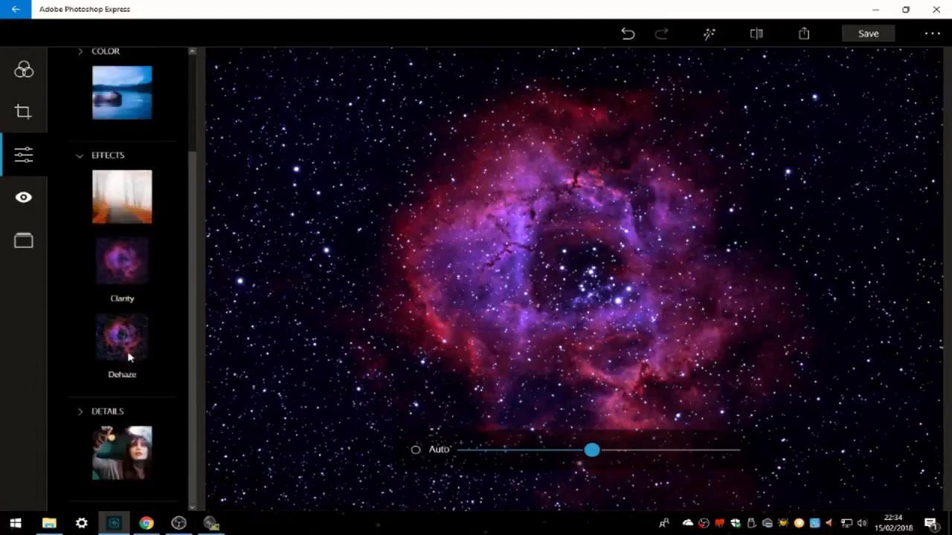
pyautogui.click(125, 273)
pyautogui.moveTo(598, 453); pyautogui.dragTo(766, 488)
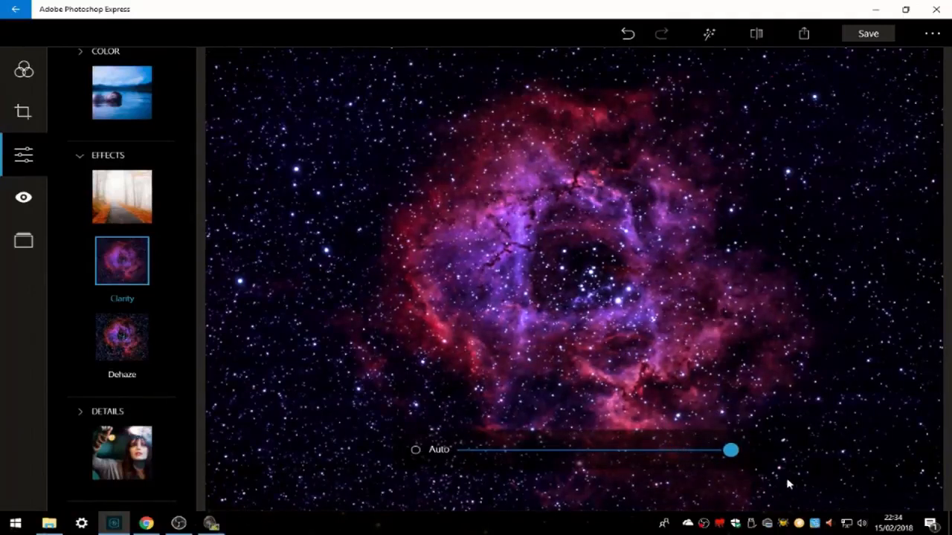
pyautogui.moveTo(730, 451); pyautogui.dragTo(593, 476)
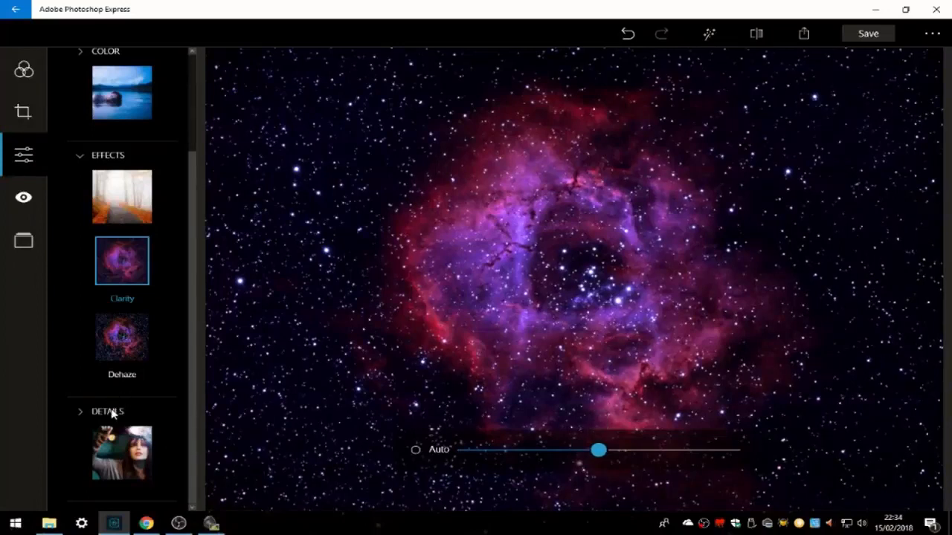
# - Try a moderate amount of Sharpen on the image and settle on a light amount
pyautogui.click(123, 449)
pyautogui.click(143, 272)
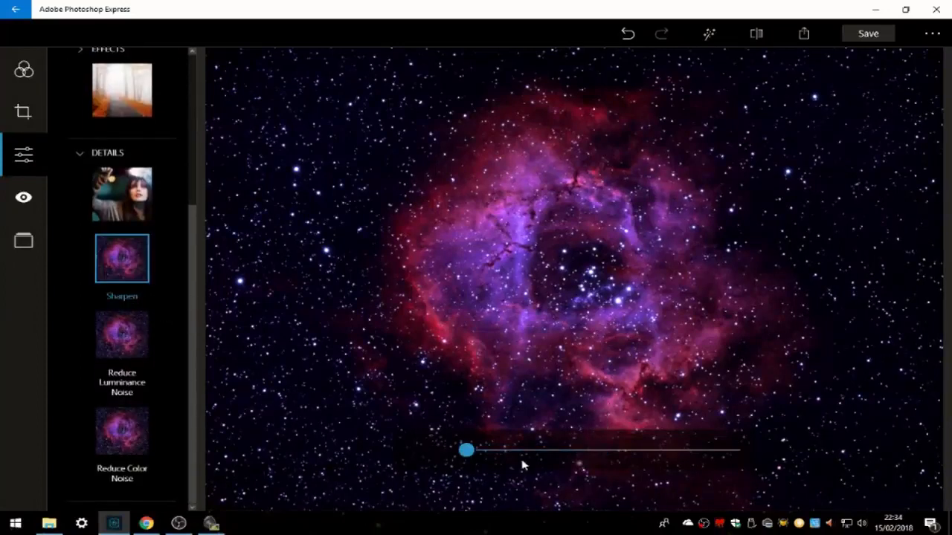
pyautogui.moveTo(466, 450); pyautogui.dragTo(555, 469)
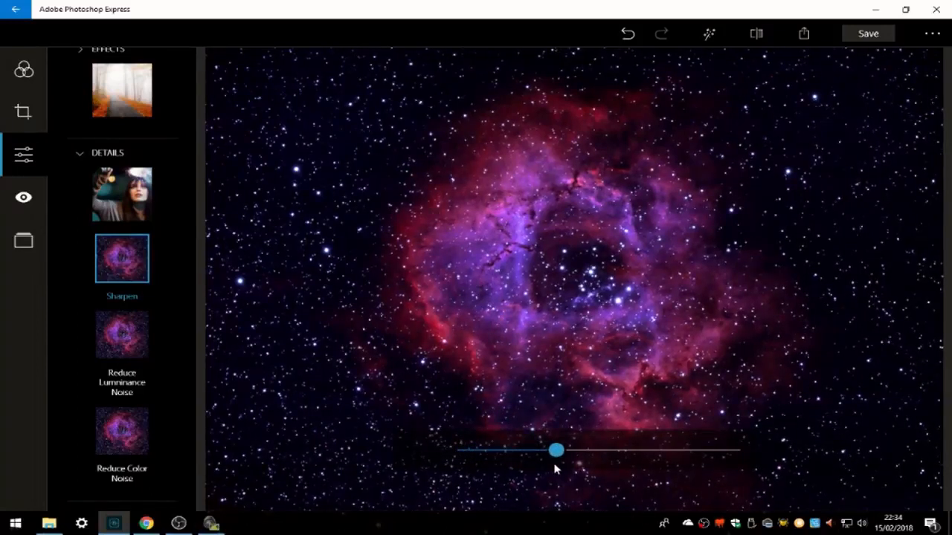
pyautogui.moveTo(556, 452); pyautogui.dragTo(504, 464)
# - Apply light luminance noise reduction and compare the edited image with the original
pyautogui.click(117, 370)
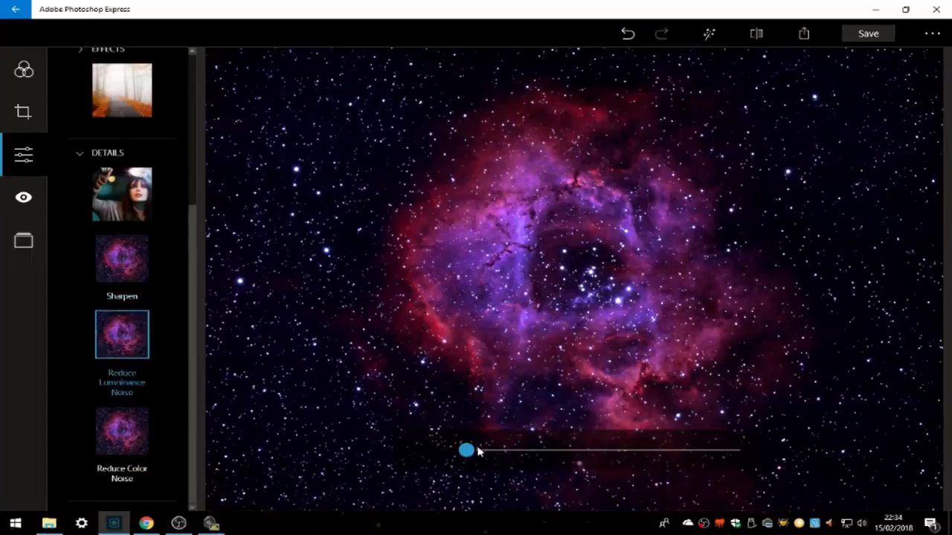
pyautogui.moveTo(468, 451); pyautogui.dragTo(505, 452)
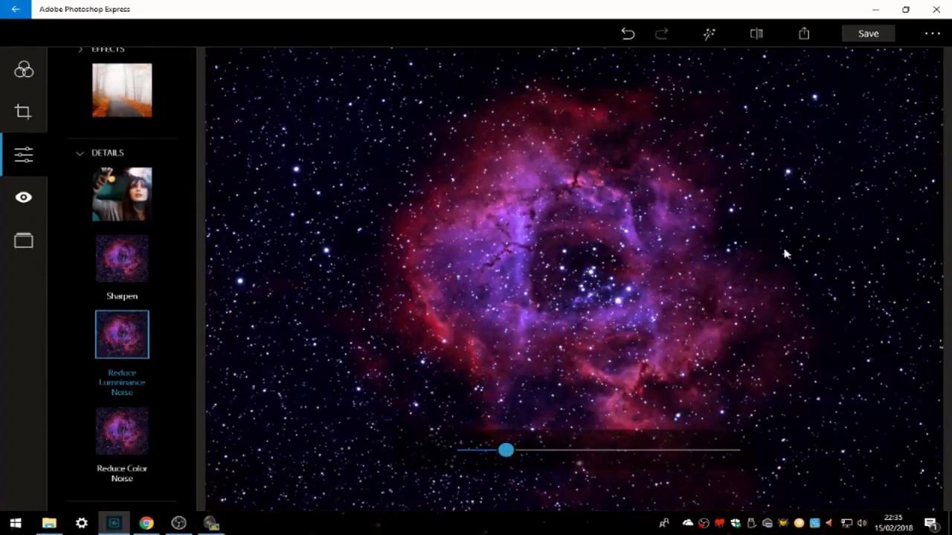
pyautogui.click(756, 34)
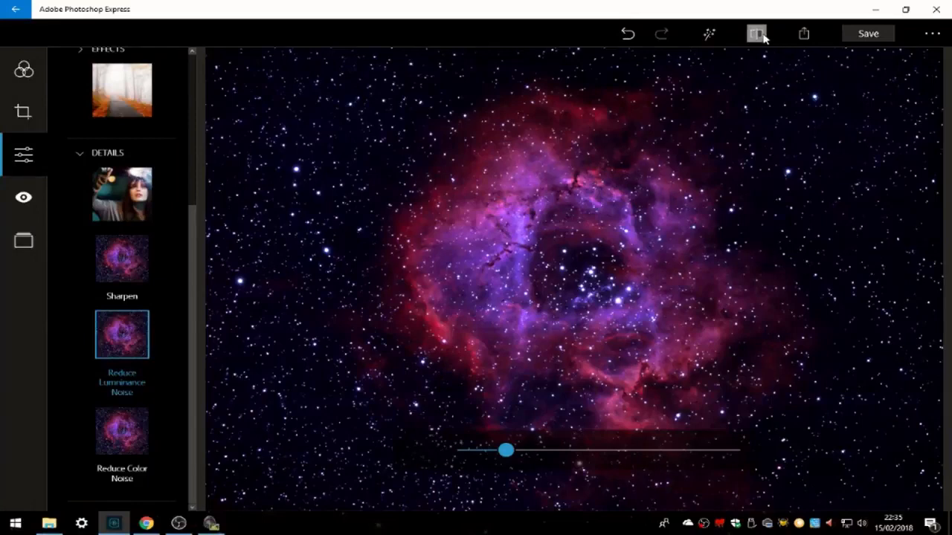
# - Start saving the edited image and browse to the bits > Telescope > Photos > FitsforST folder as its destination
pyautogui.click(866, 34)
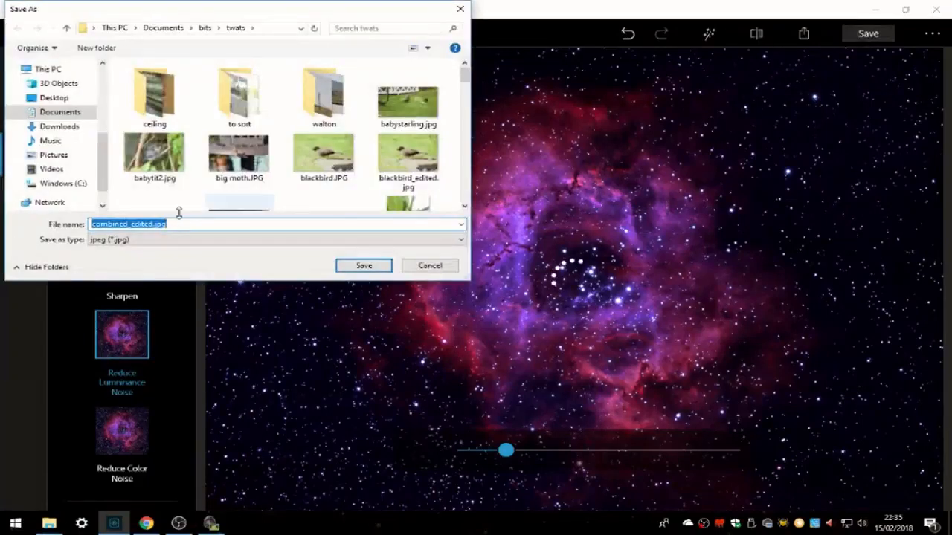
pyautogui.click(206, 28)
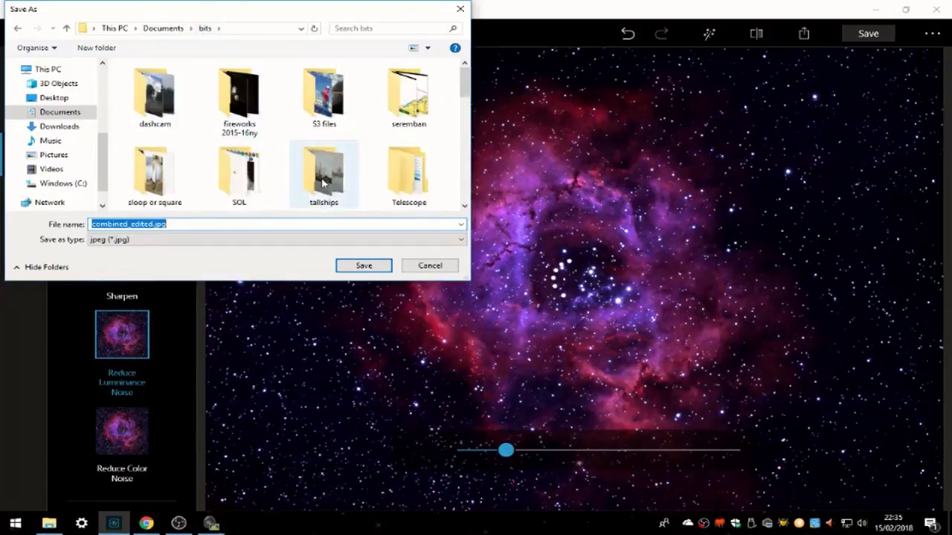
pyautogui.click(424, 195)
pyautogui.doubleClick(424, 194)
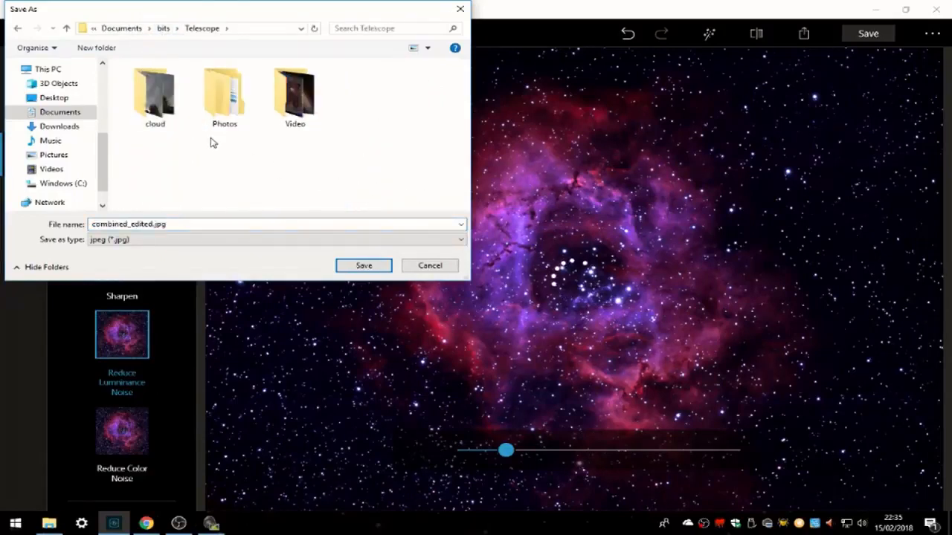
pyautogui.doubleClick(224, 106)
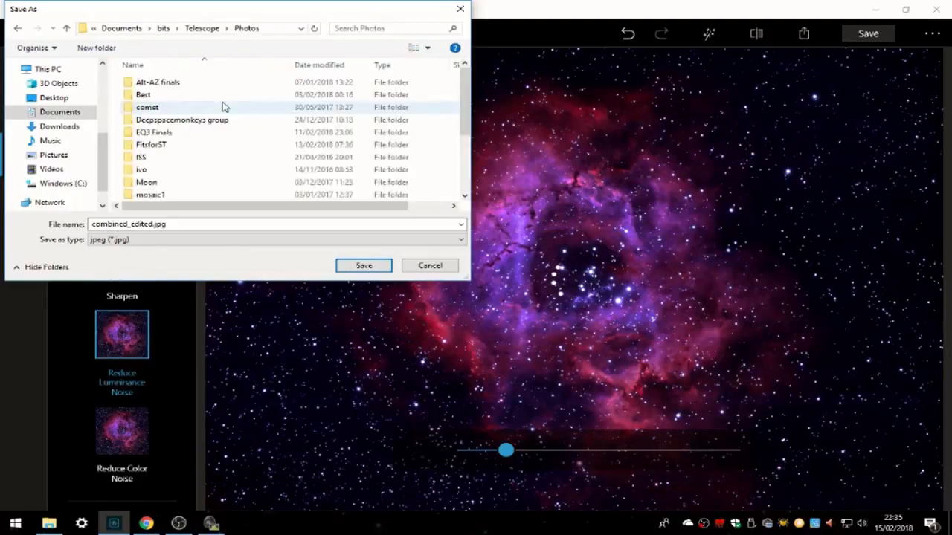
pyautogui.click(166, 143)
pyautogui.doubleClick(166, 143)
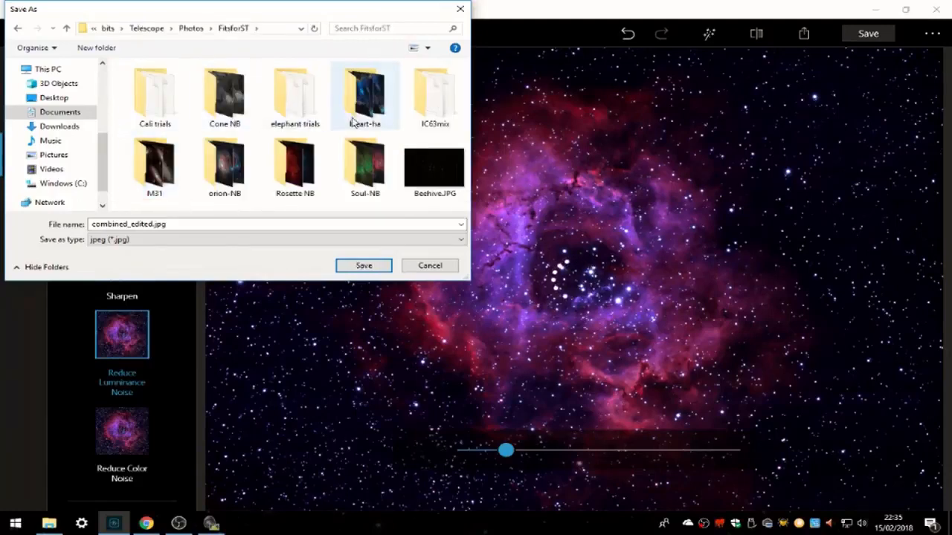
pyautogui.click(376, 106)
pyautogui.doubleClick(375, 106)
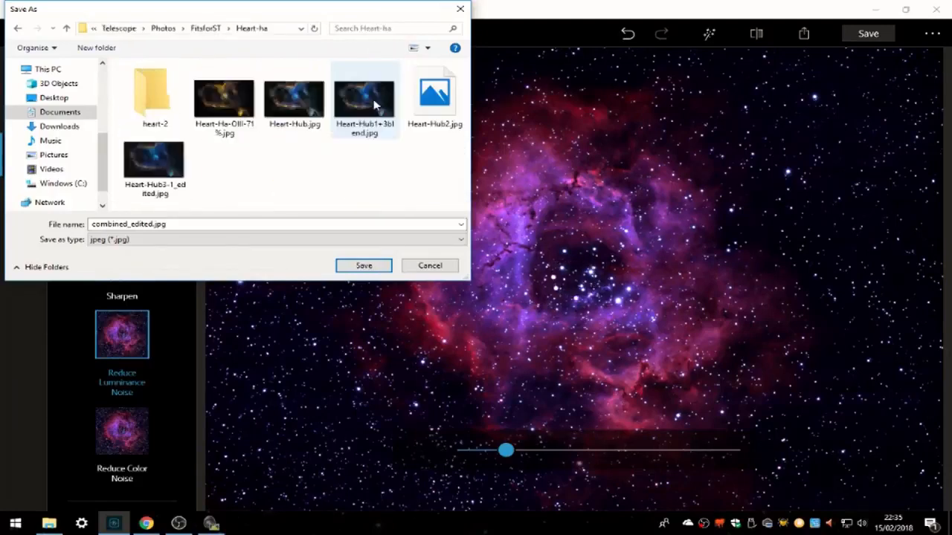
pyautogui.click(169, 30)
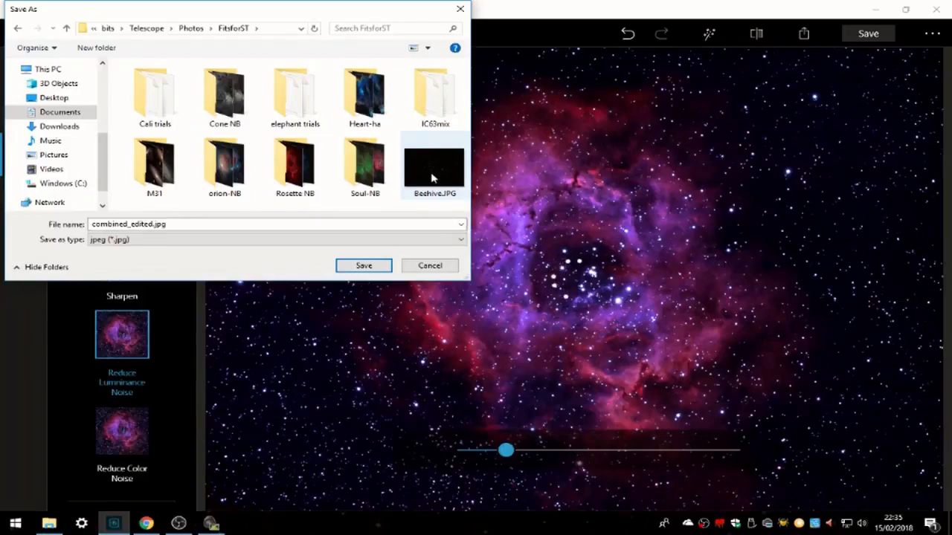
# - Save the image as combined_edited.jpg in the video folder inside Rosette NB
pyautogui.doubleClick(303, 178)
pyautogui.doubleClick(154, 93)
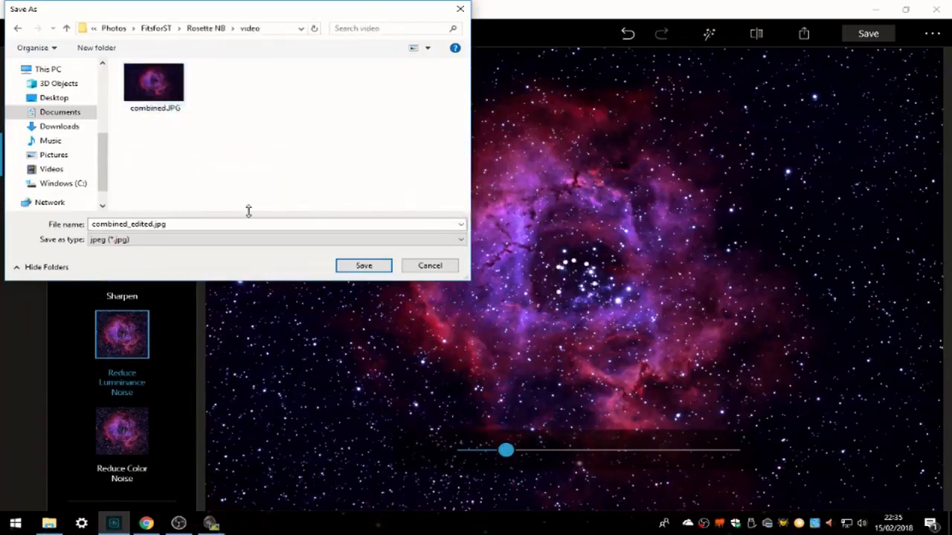
pyautogui.click(347, 266)
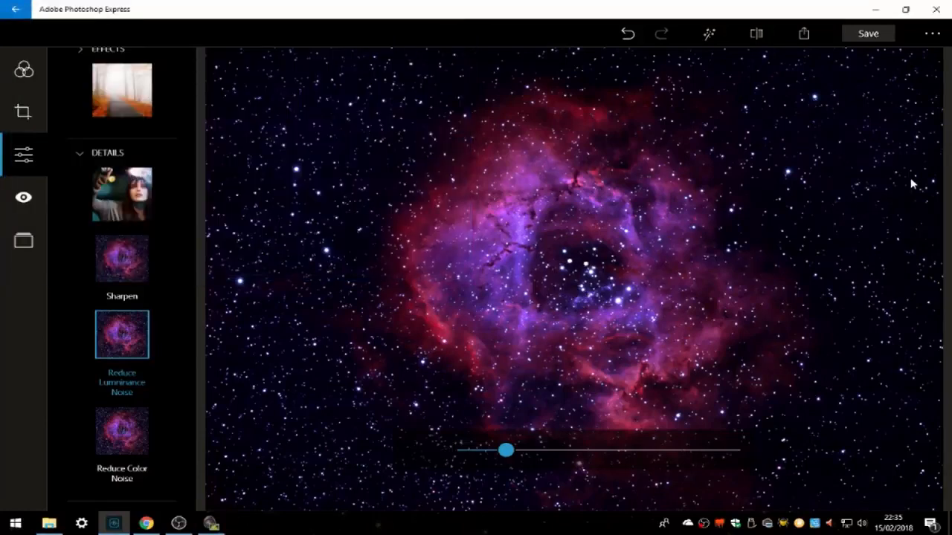